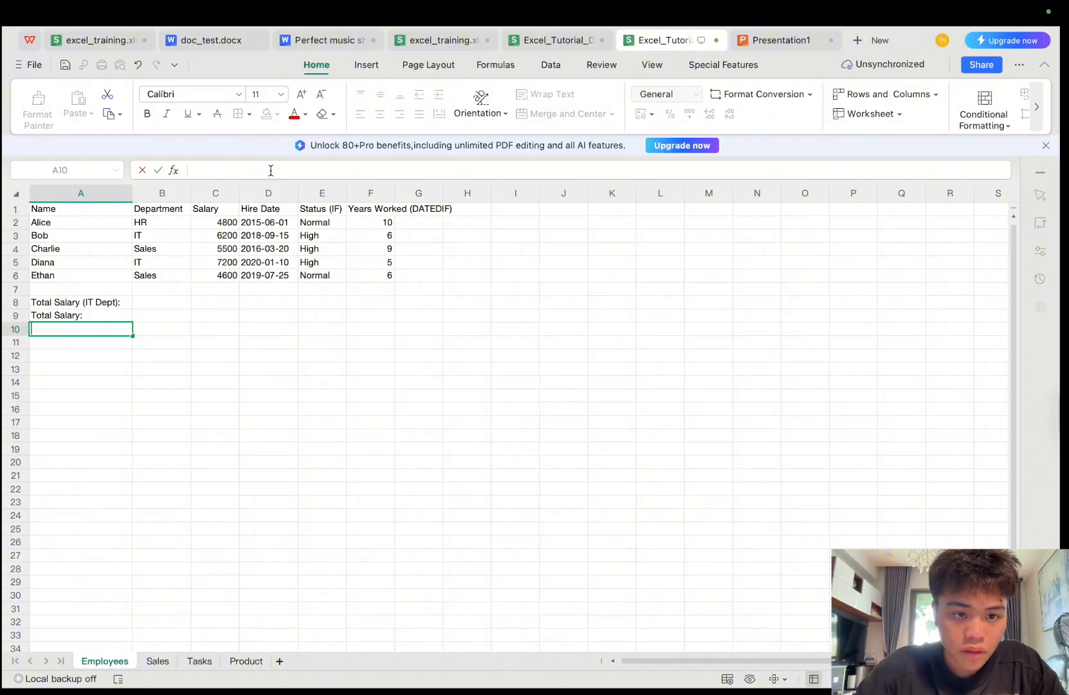
Calculate the total salary in cell C9 of the Employees sheet with =SUM(C2:C6)
left_click(162, 314)
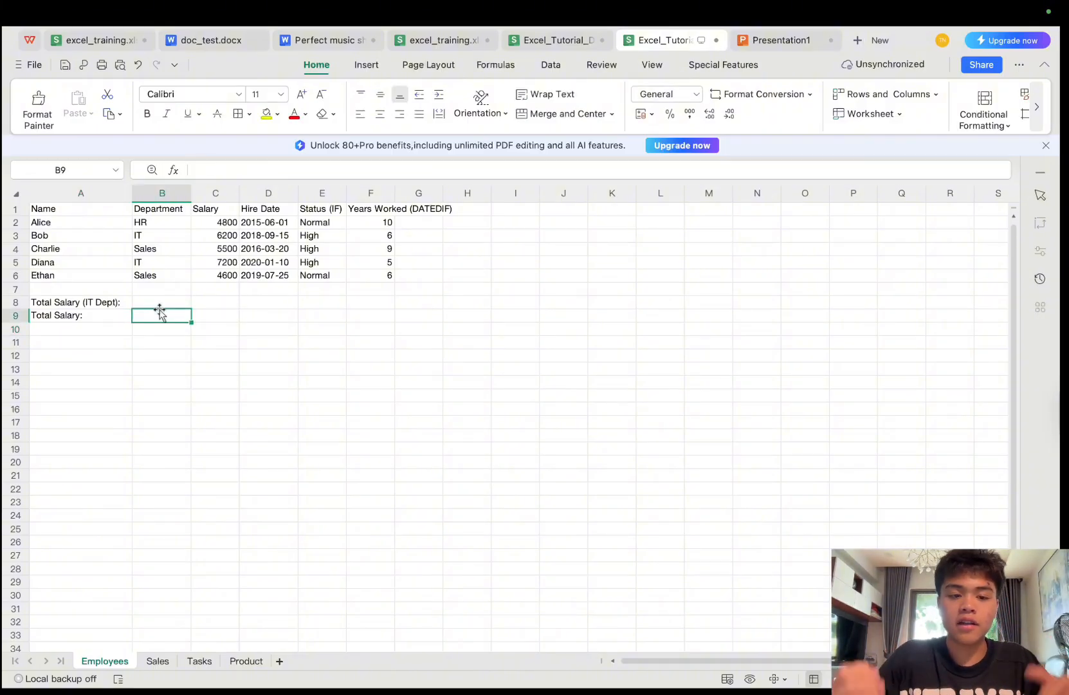
left_click(214, 313)
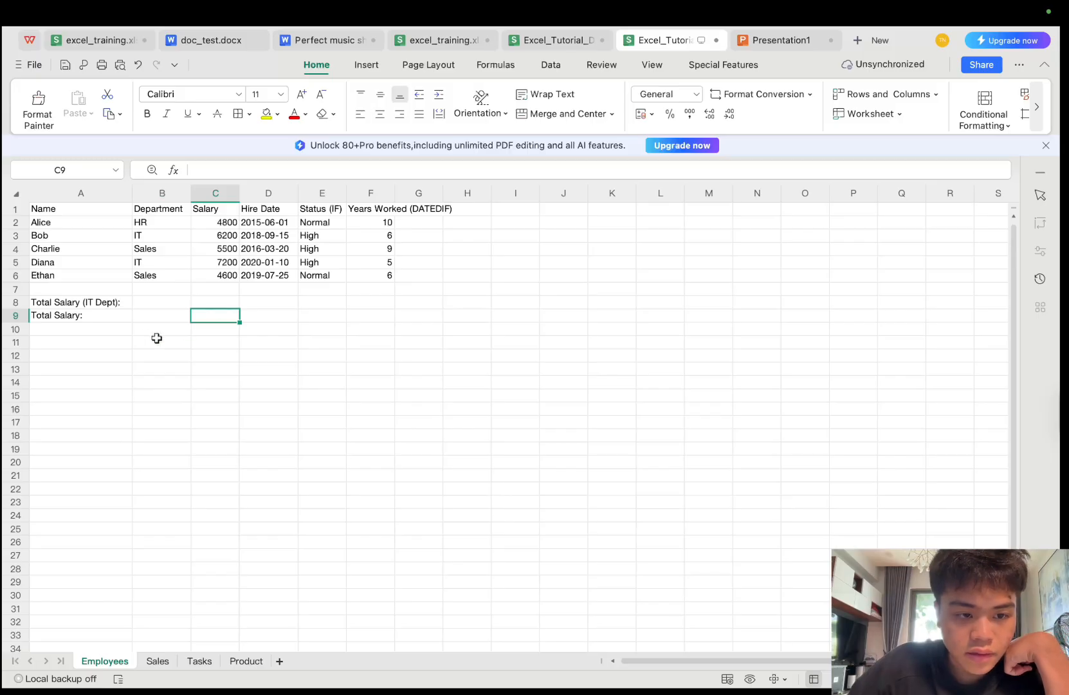
left_click_drag(220, 217, 219, 278)
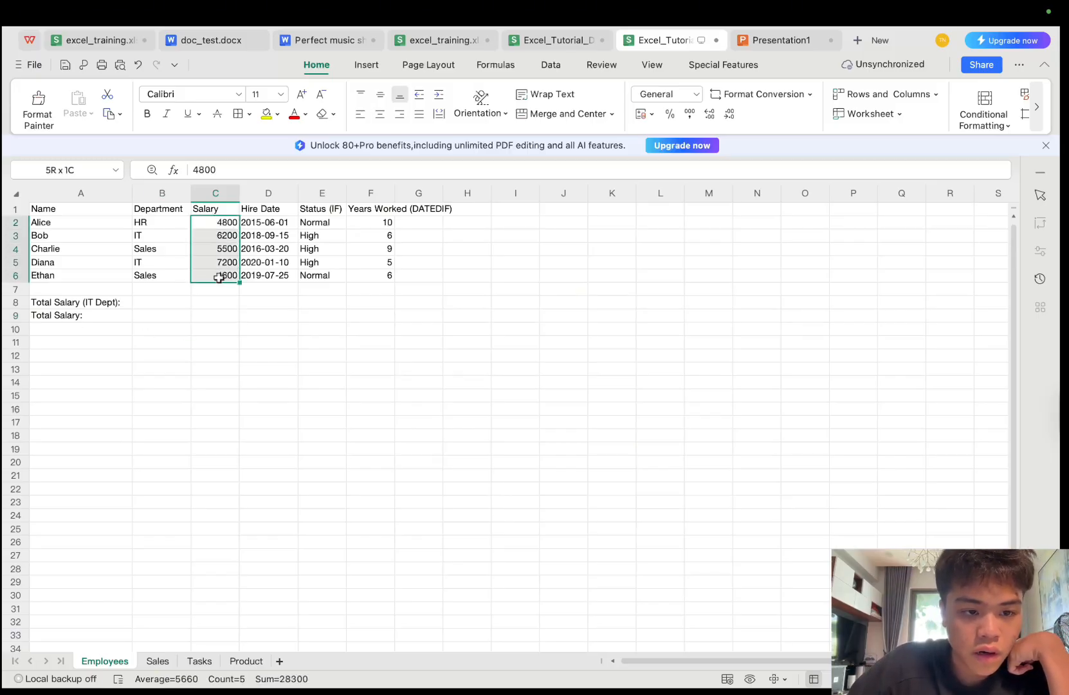
left_click(207, 313)
left_click(237, 169)
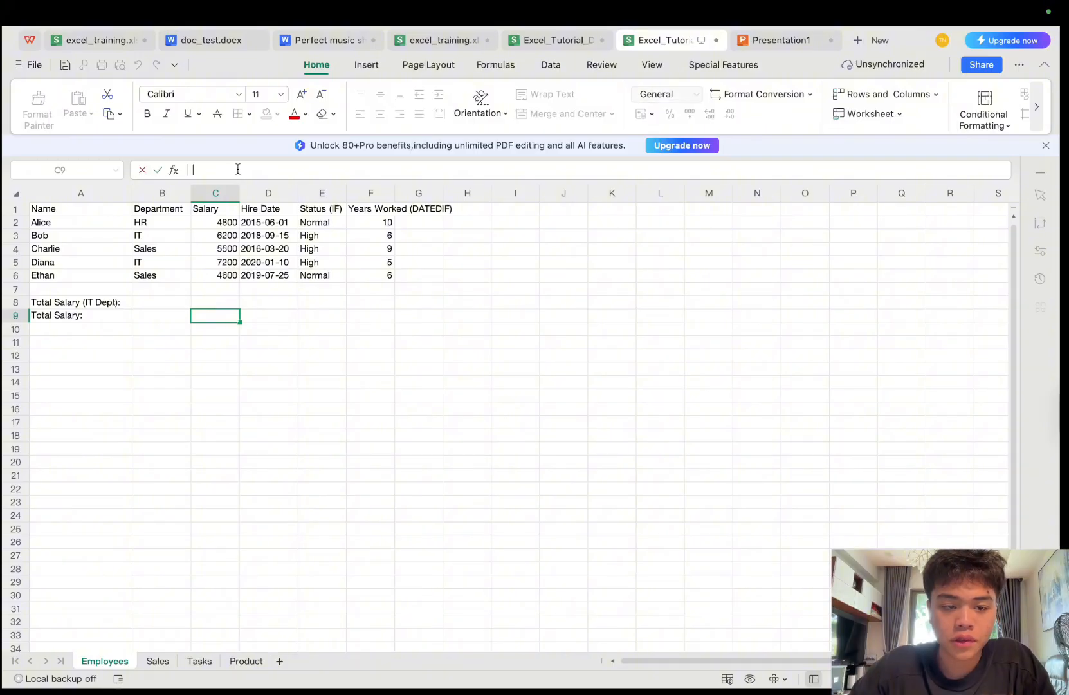
type("=")
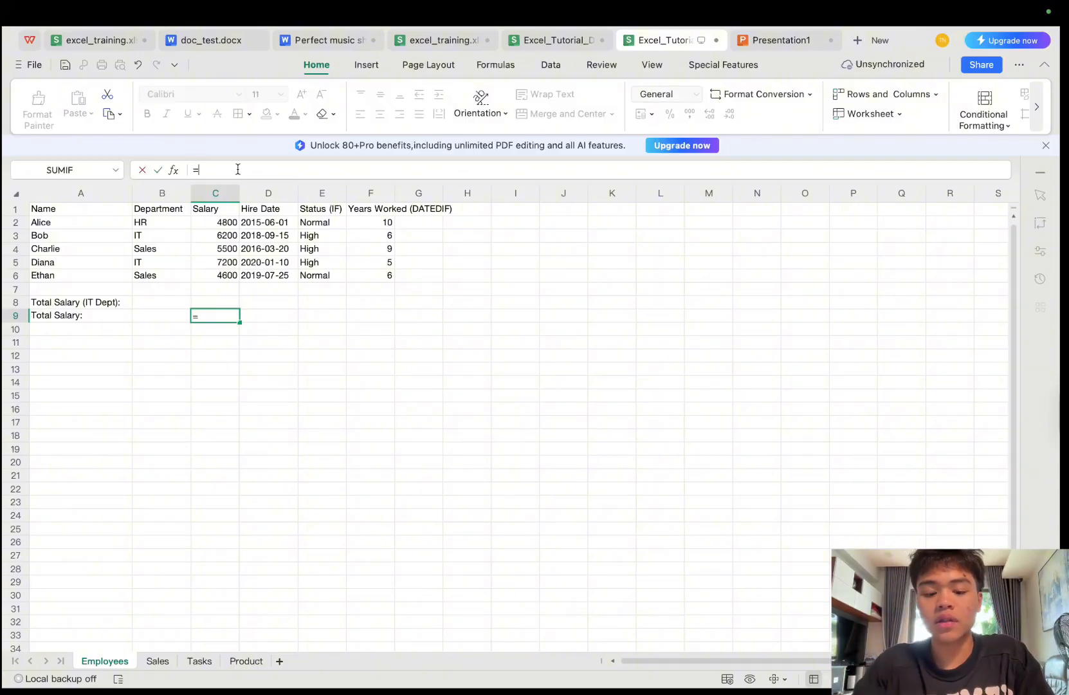
type("sum")
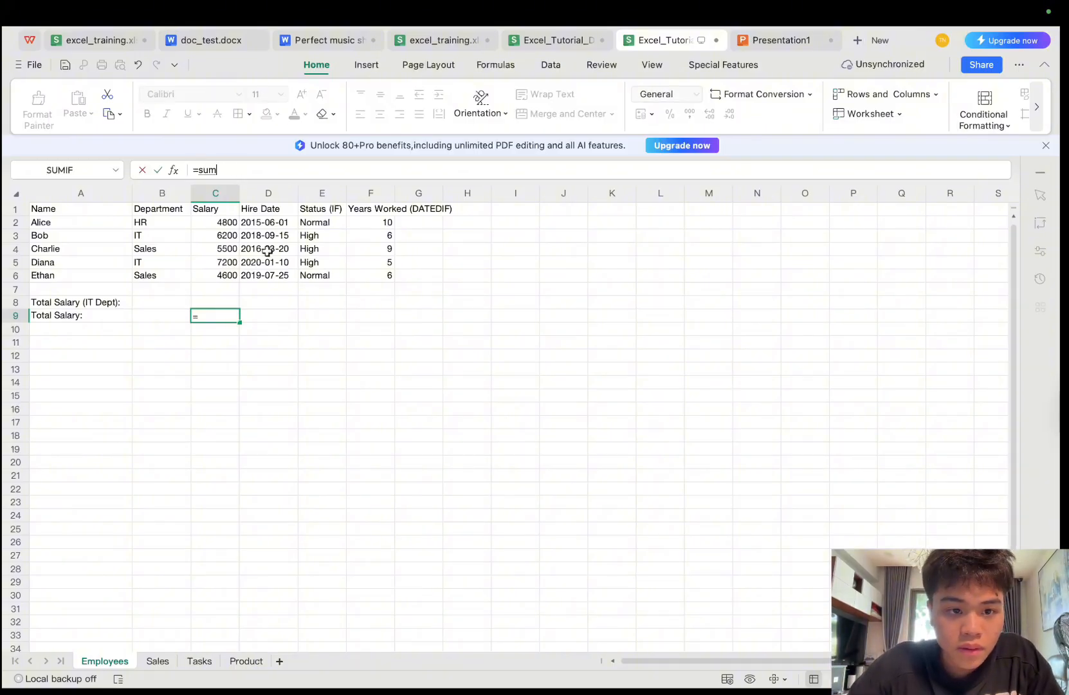
key("Tab")
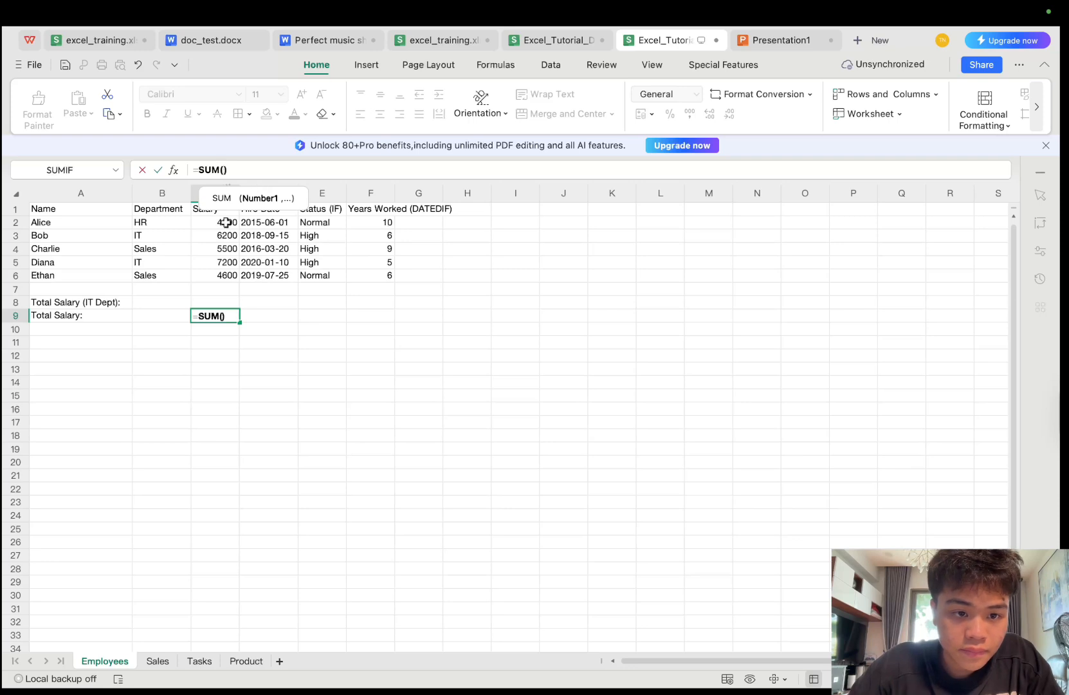
left_click_drag(225, 222, 222, 276)
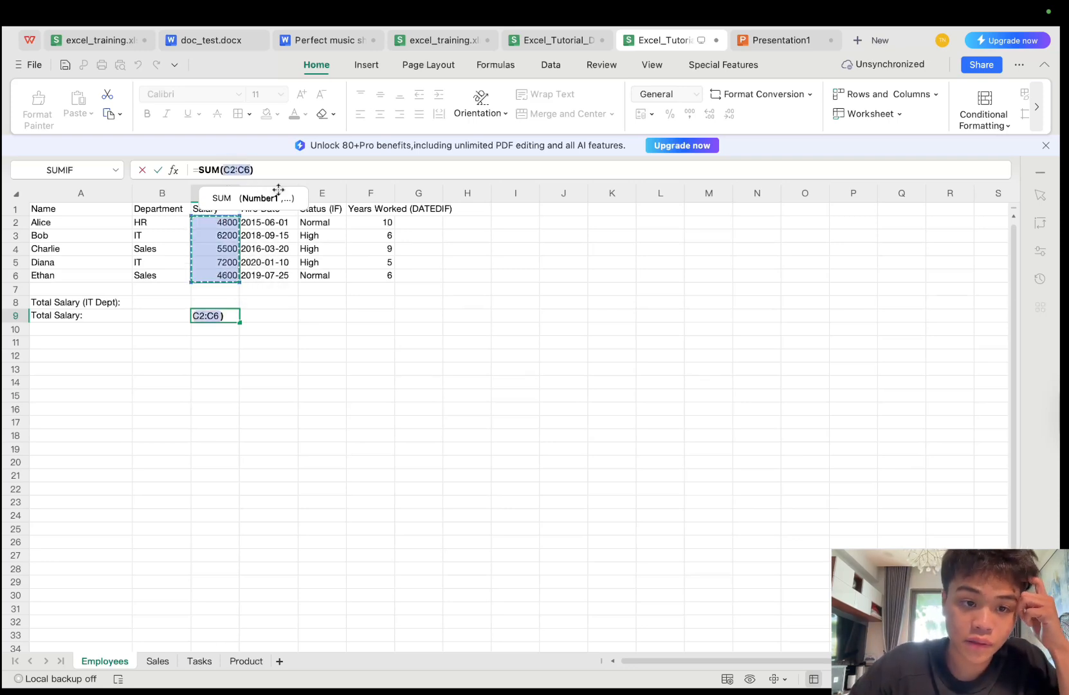
key("Right")
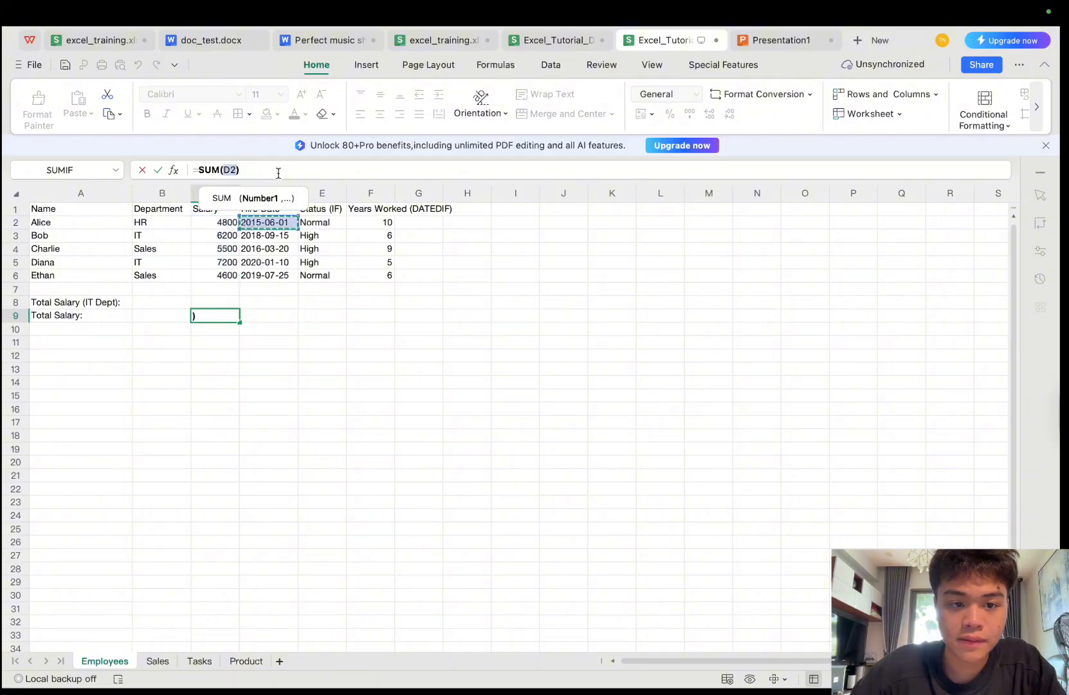
left_click_drag(209, 226, 216, 275)
key("Return")
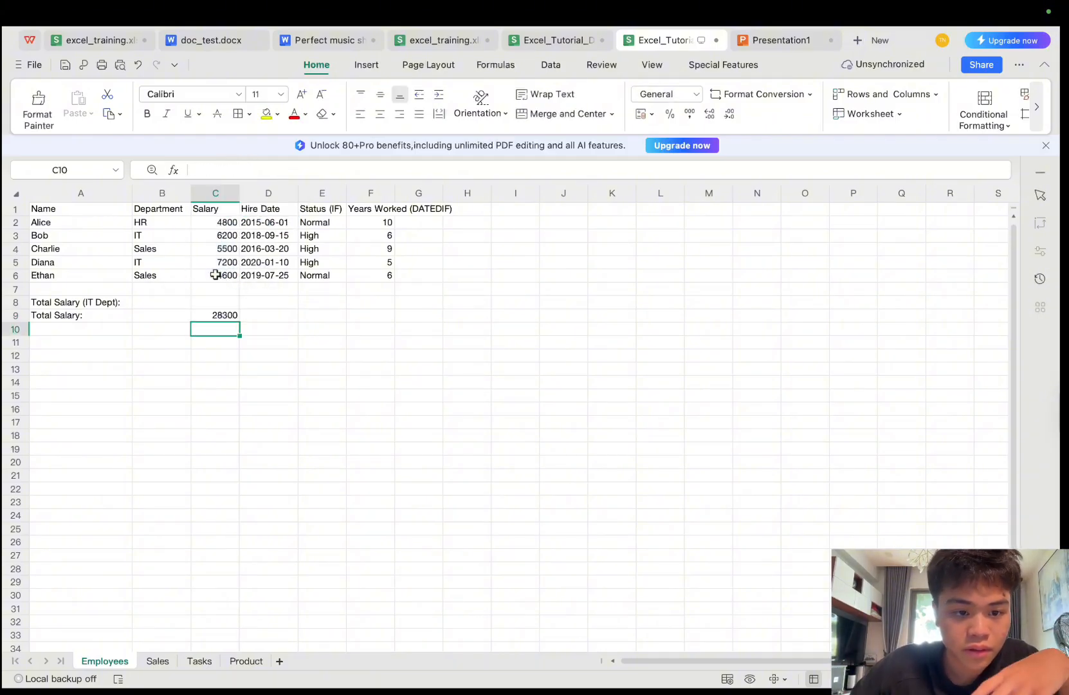
left_click(45, 317)
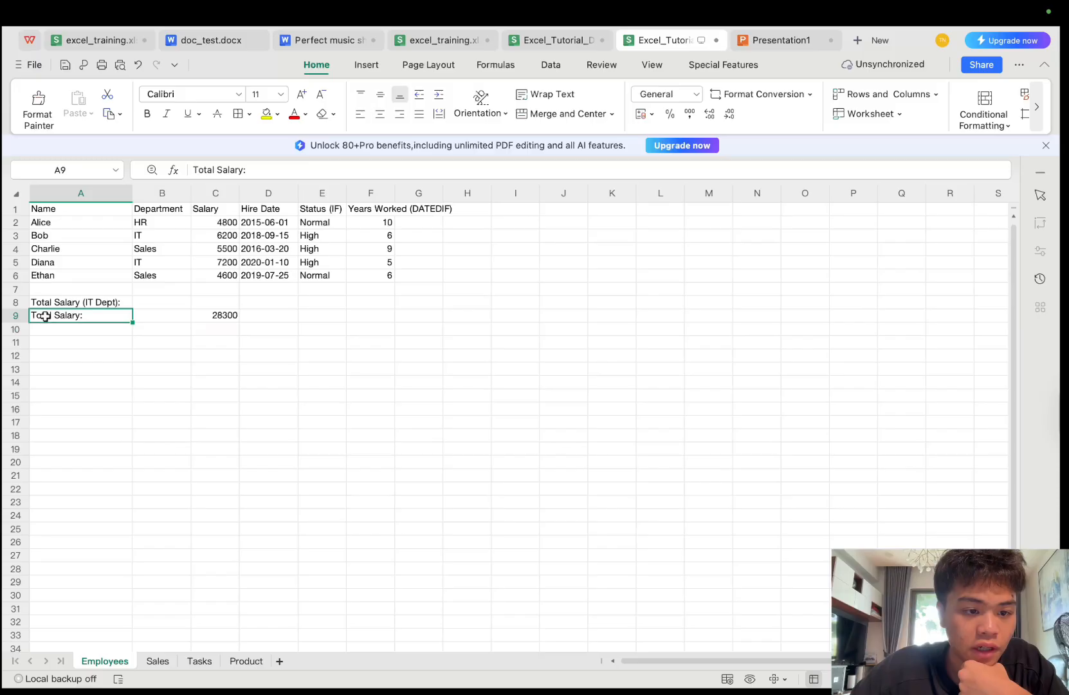
left_click(223, 328)
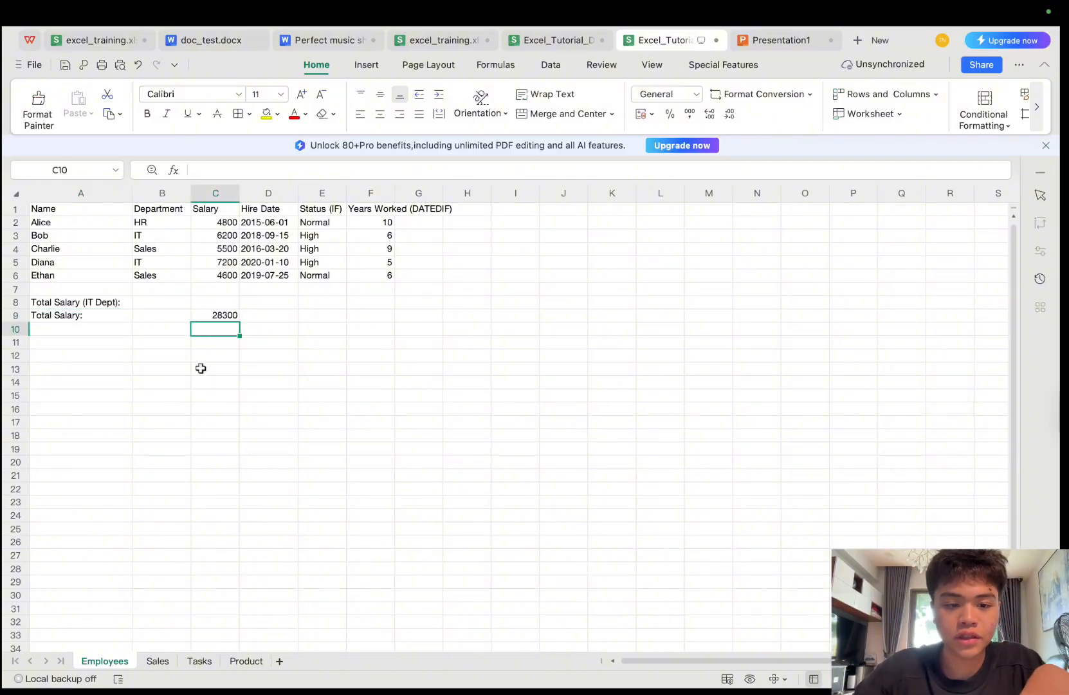
Calculate the IT department's total salary in cell C8 with =SUMIF(B2:B6,"IT",C2:C6)
left_click(215, 298)
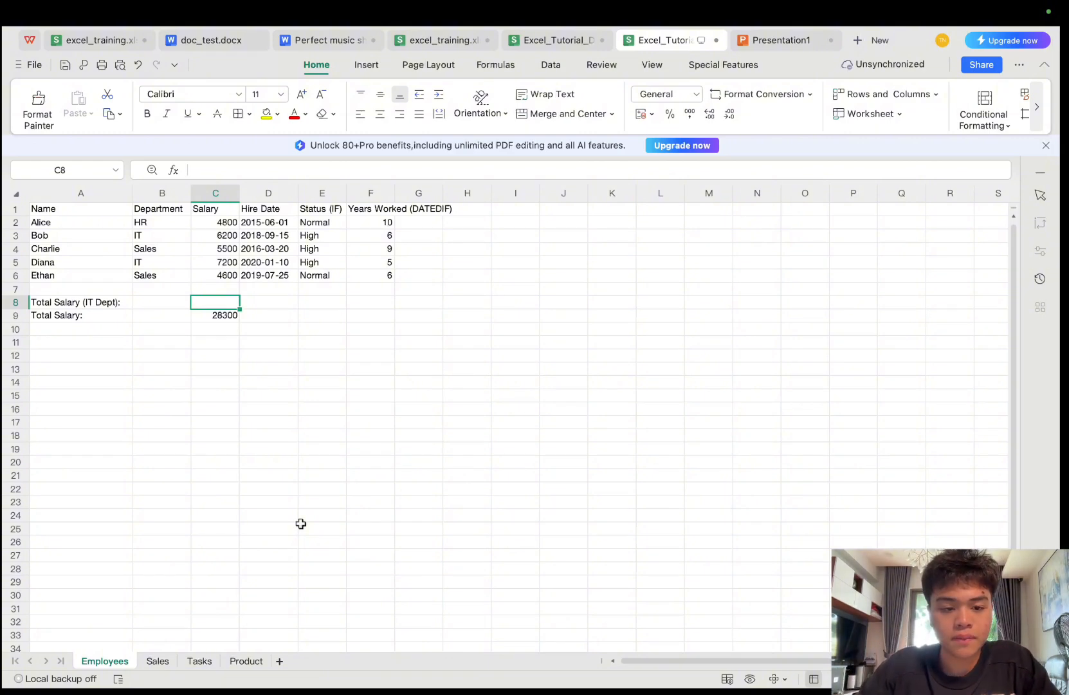
type("=")
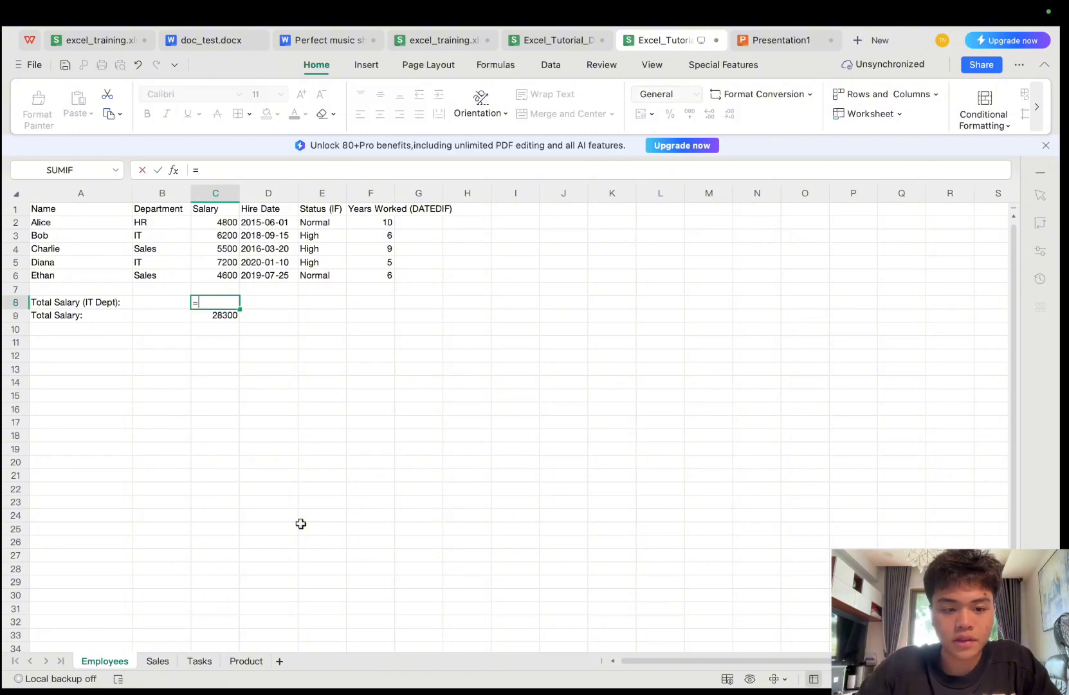
type("sumif")
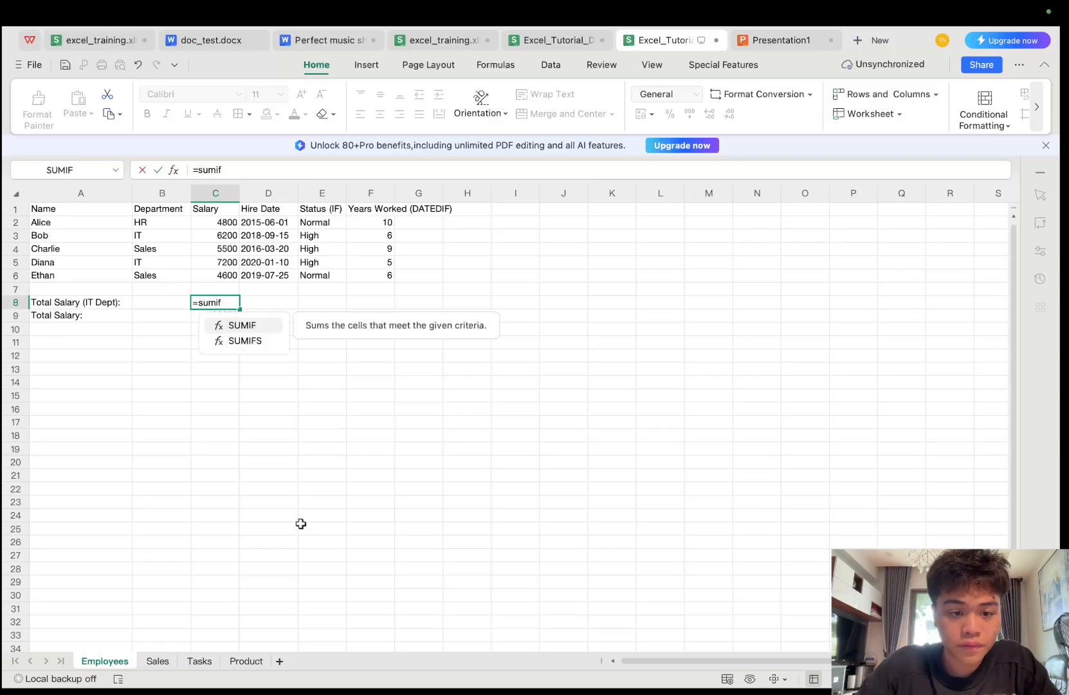
key("Tab")
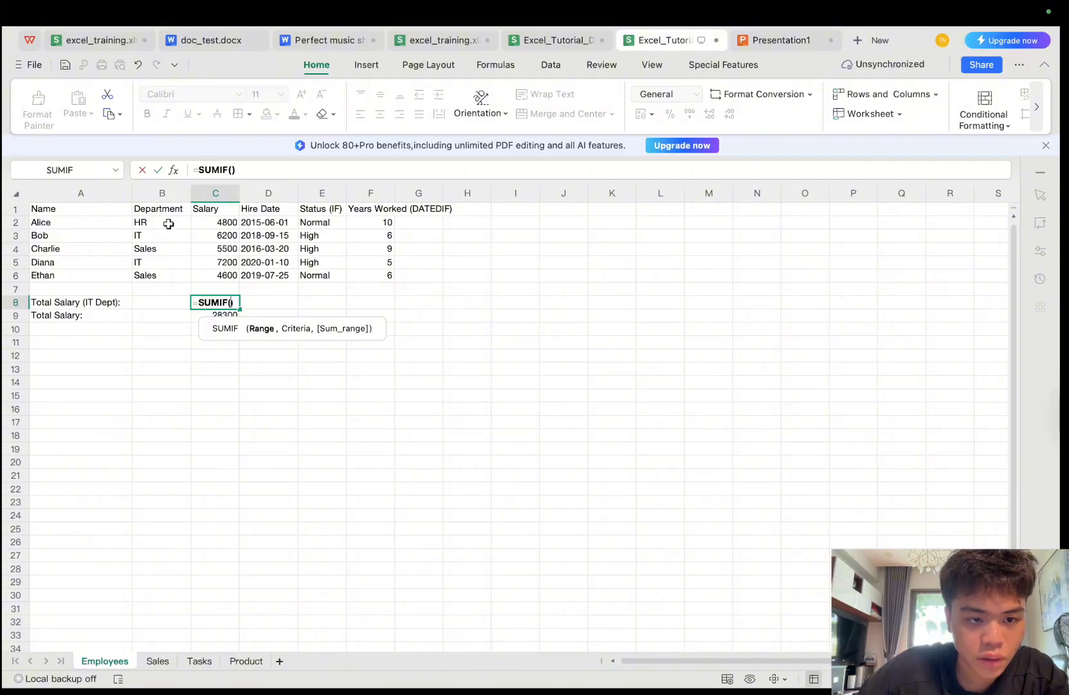
left_click_drag(168, 223, 157, 276)
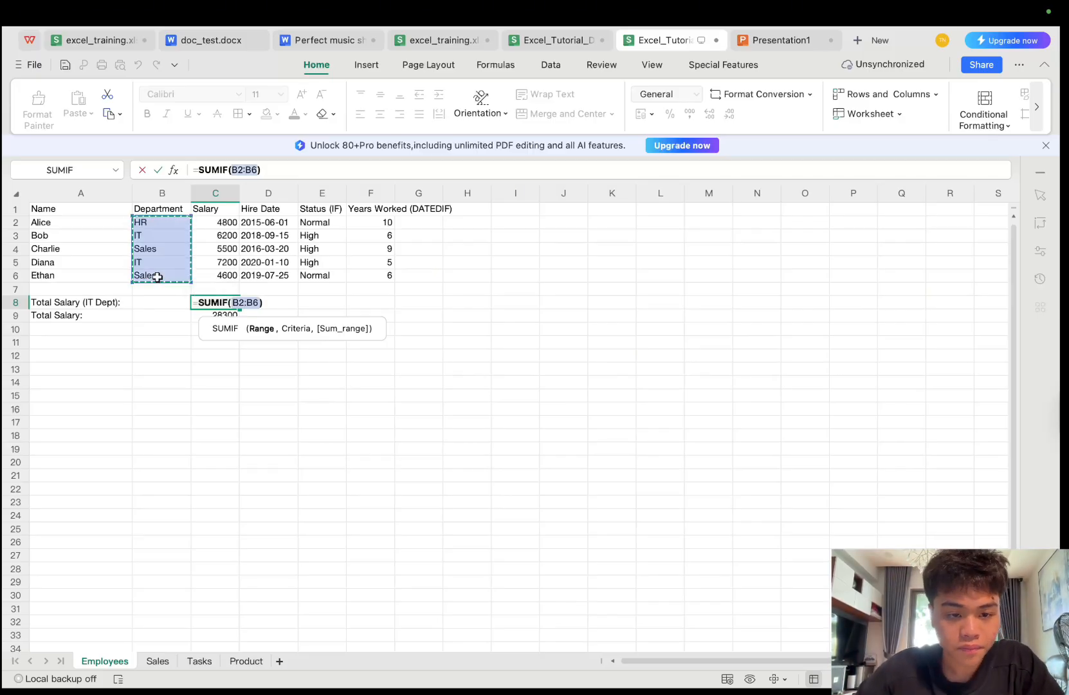
type(",")
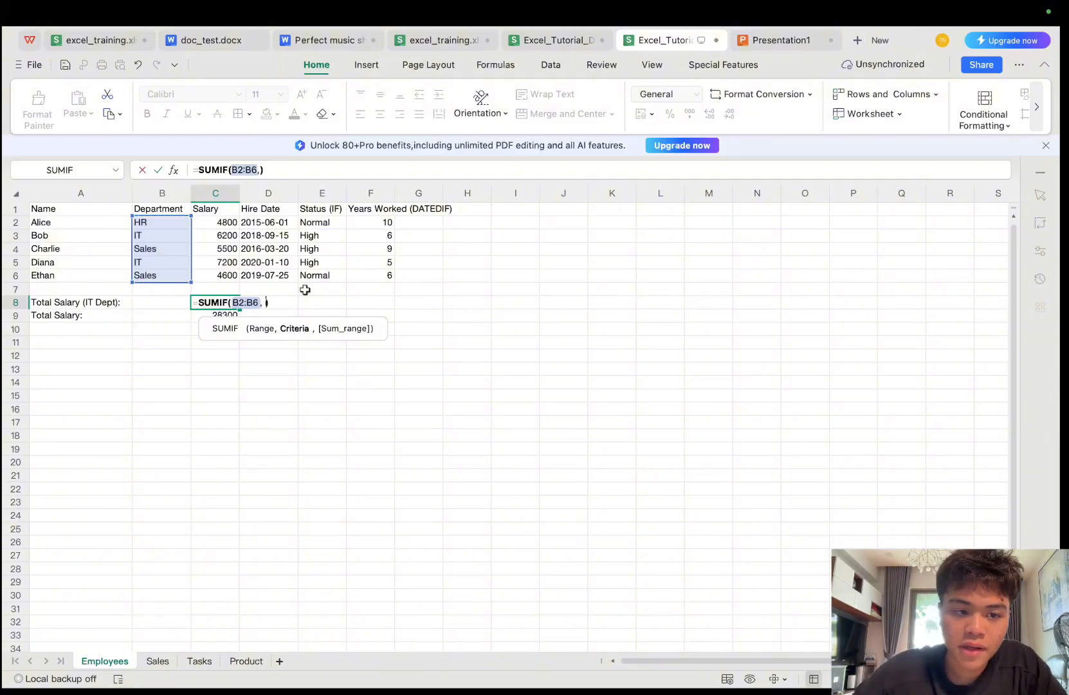
type("\"")
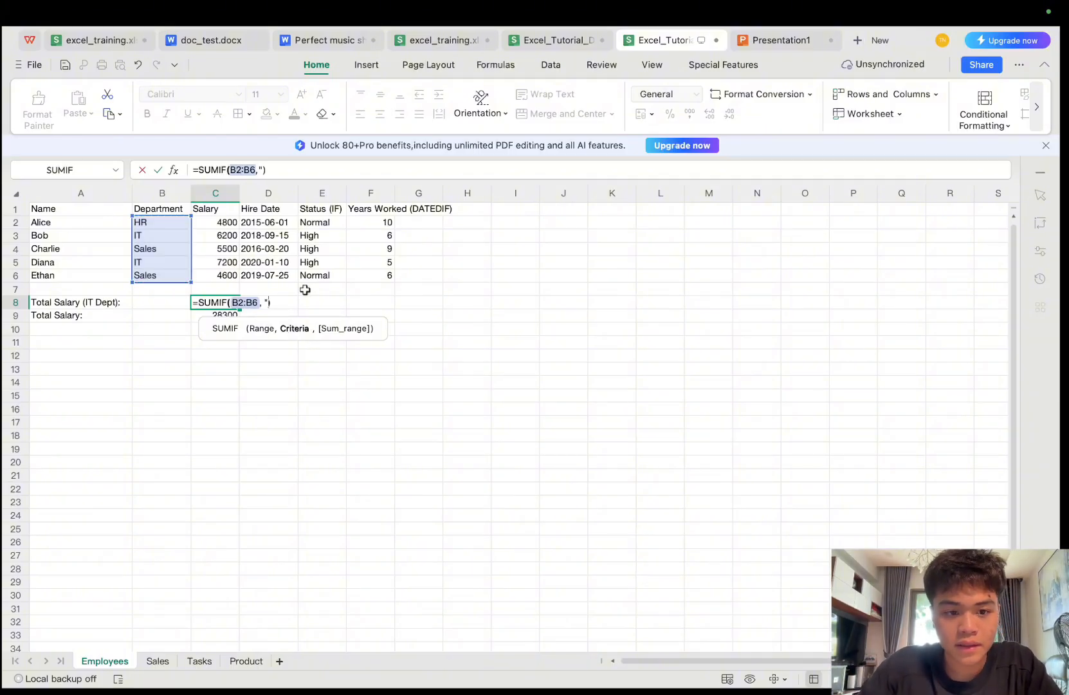
type("IT\"")
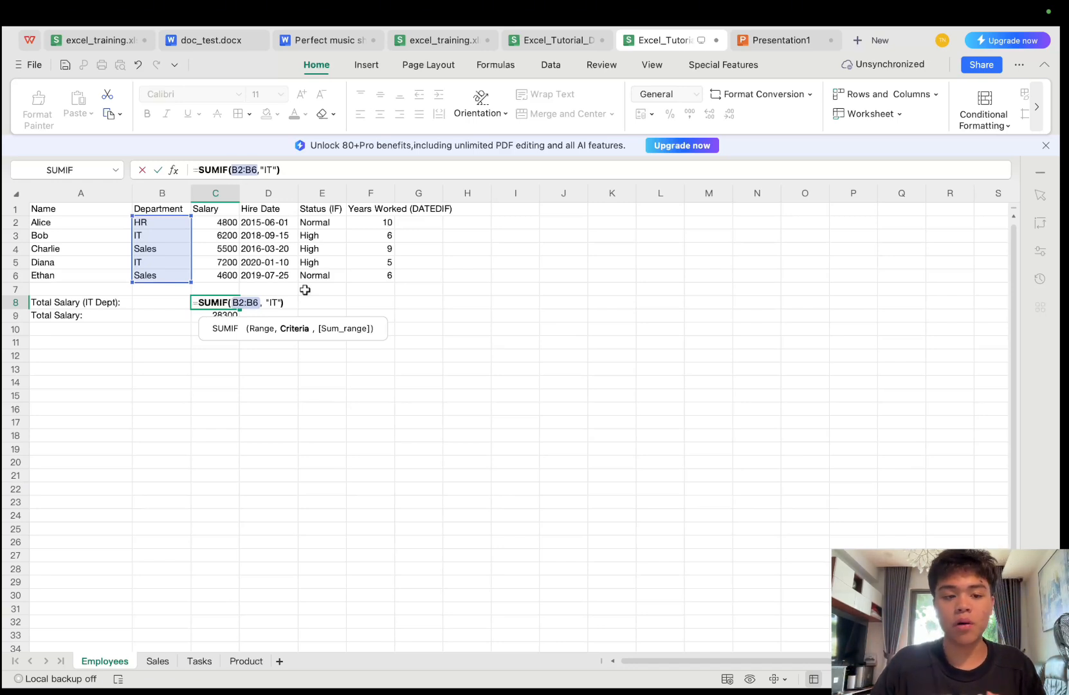
type(",")
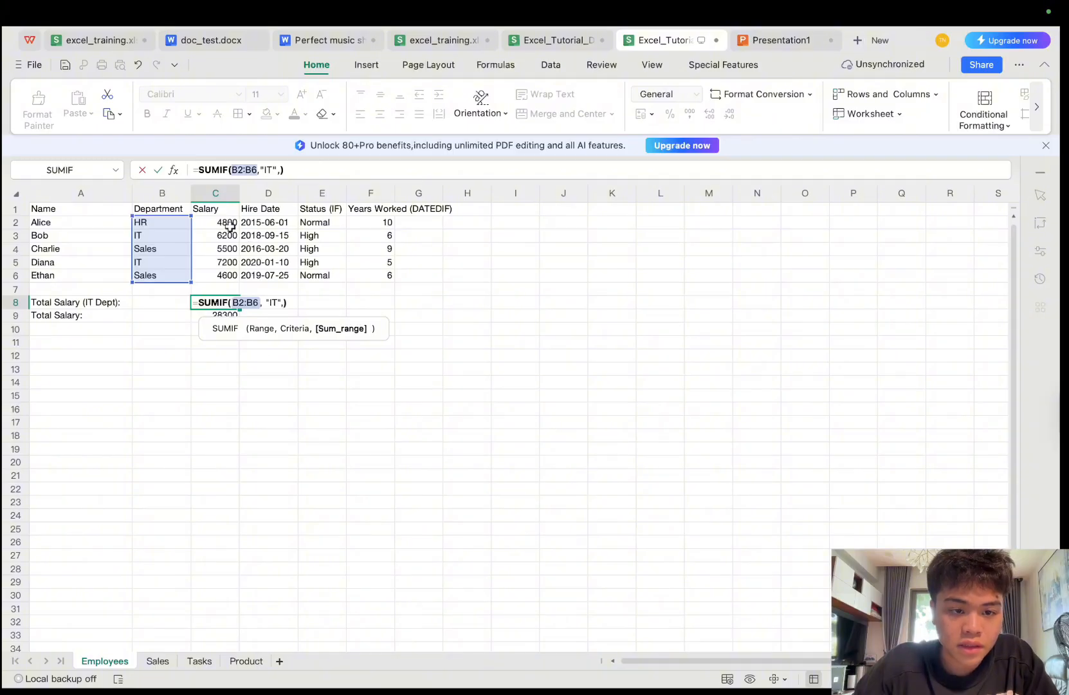
left_click_drag(230, 225, 230, 280)
key("Return")
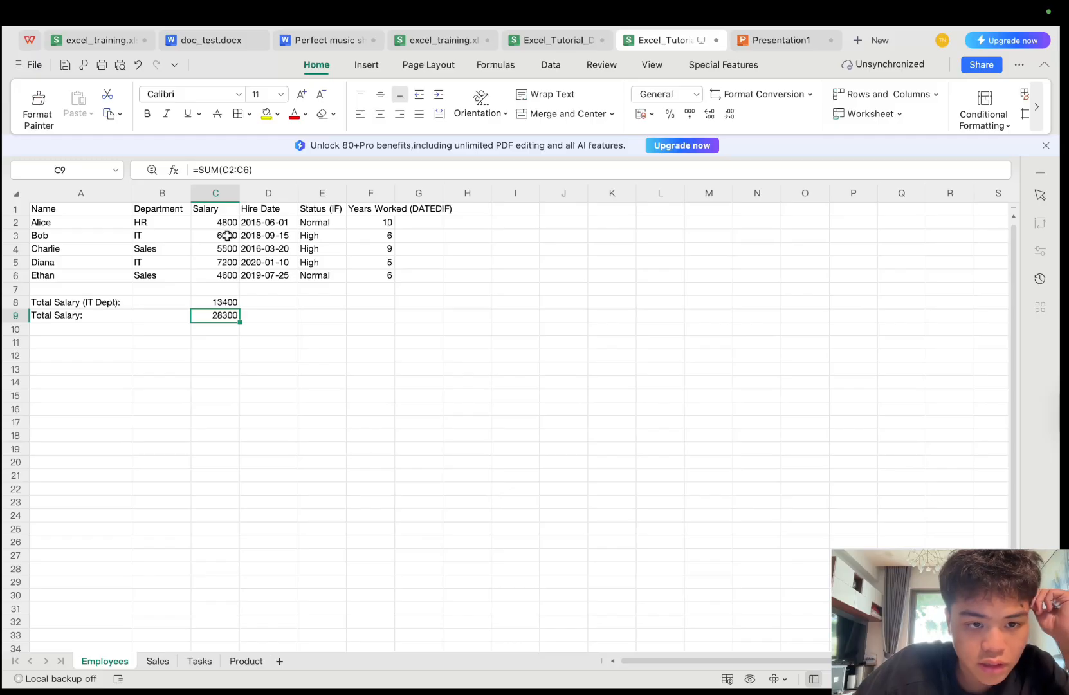
left_click(39, 236)
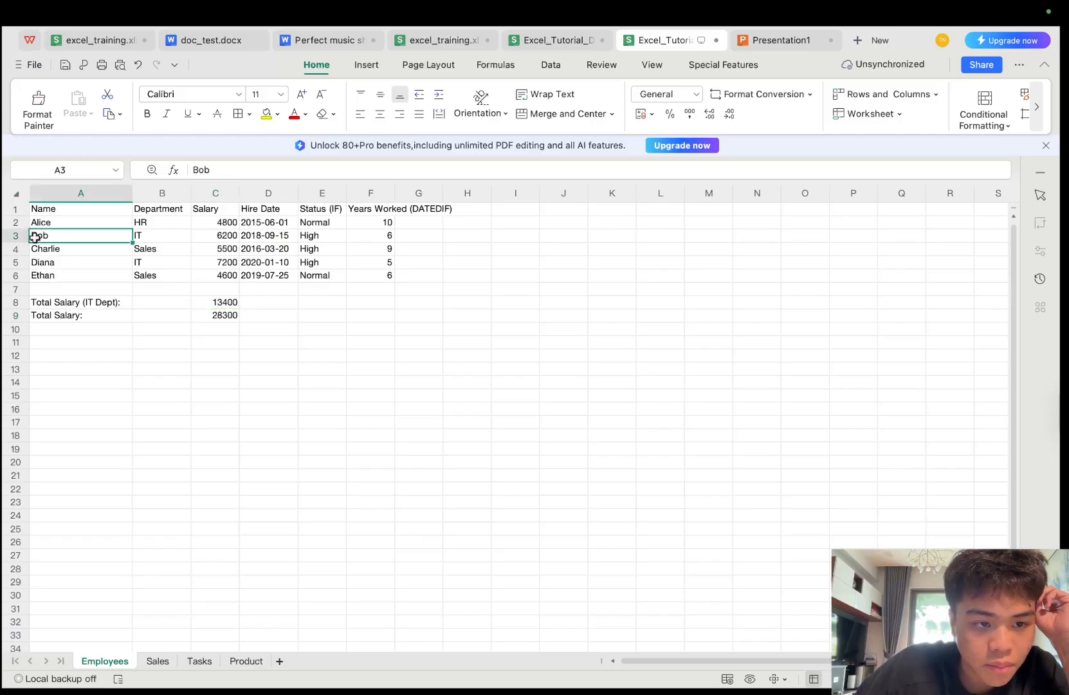
left_click(108, 266)
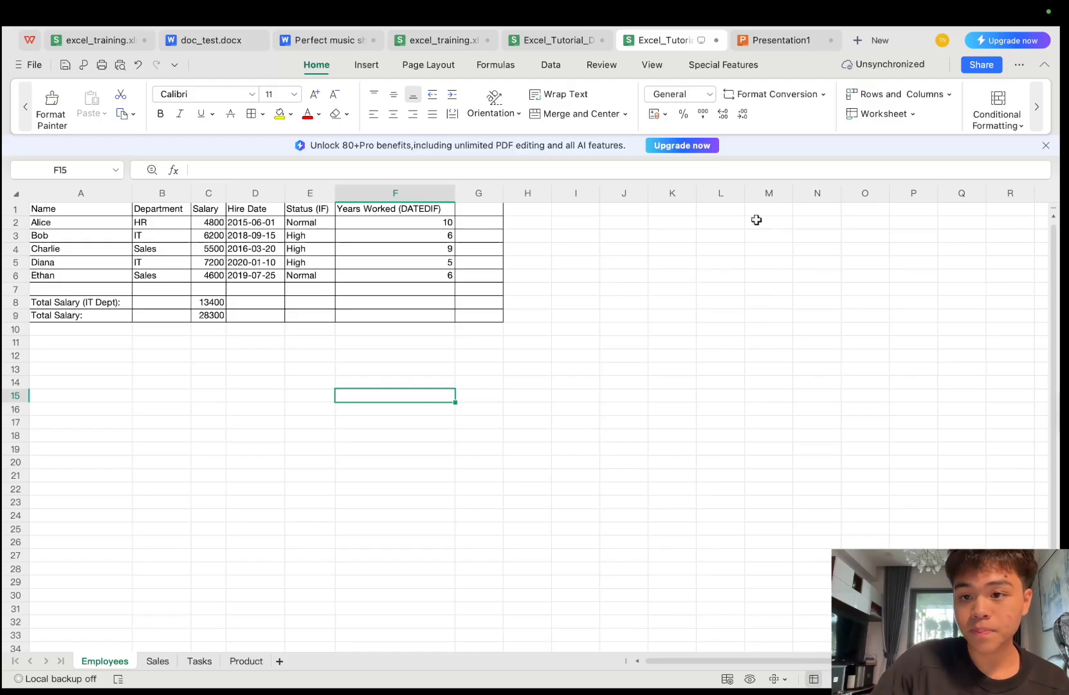
Clear the Unit Price cells C2:C6 on the Product sheet
left_click(246, 661)
left_click_drag(179, 226, 178, 279)
key("Delete")
left_click(185, 353)
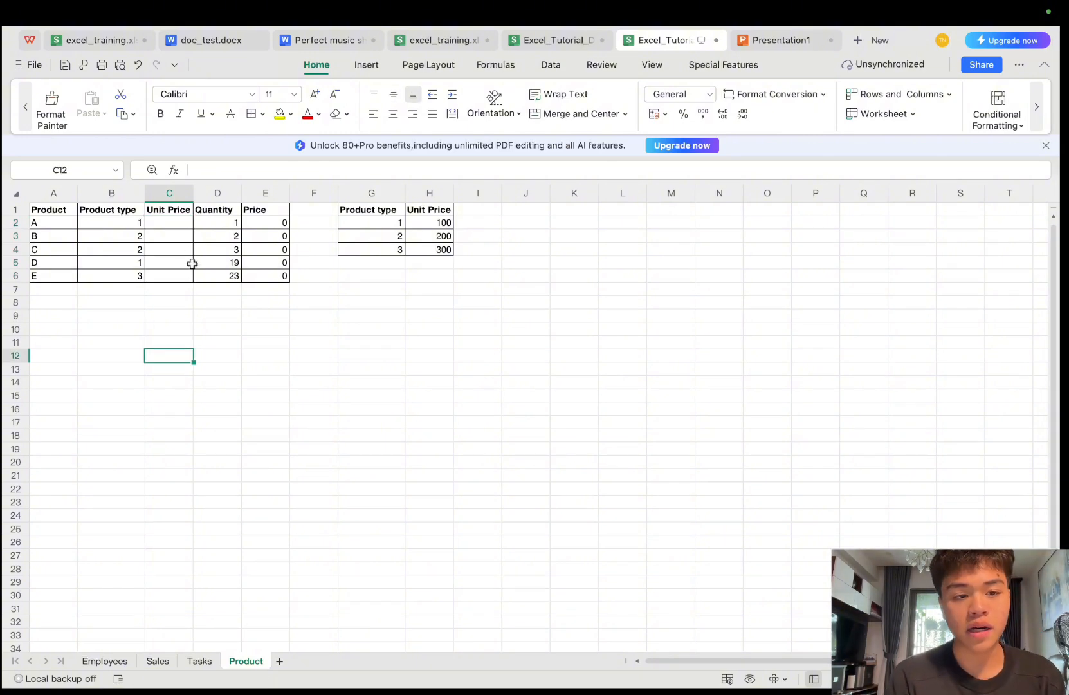
left_click_drag(132, 224, 124, 279)
left_click_drag(382, 219, 425, 247)
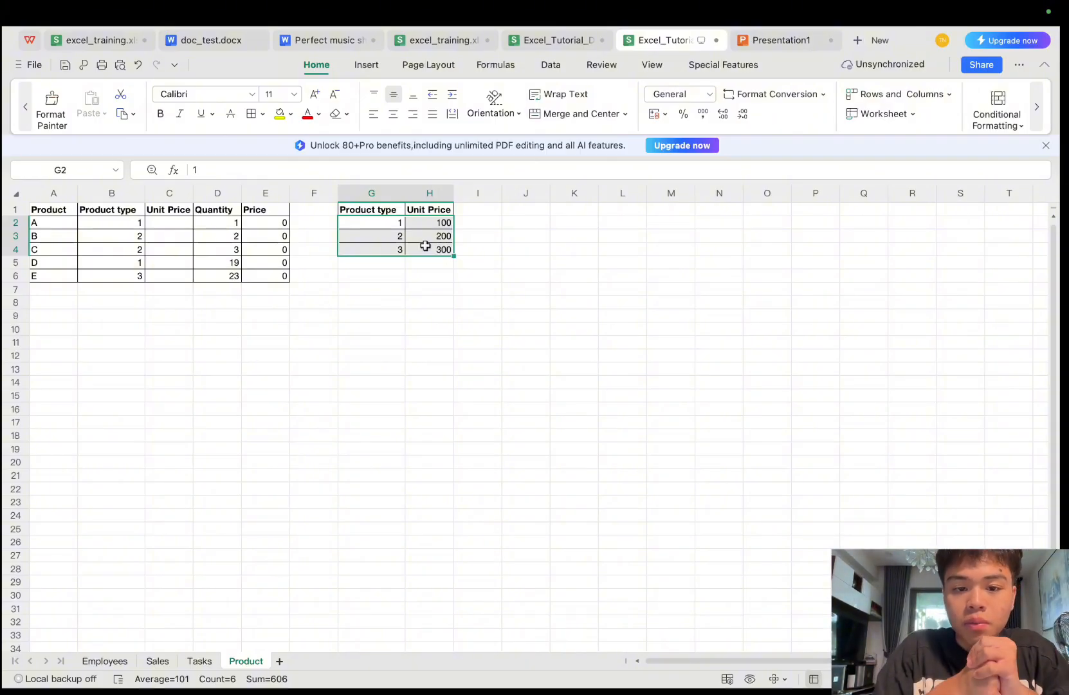
Start a VLOOKUP formula in cell C2, the first Unit Price cell of the product table
left_click(158, 225)
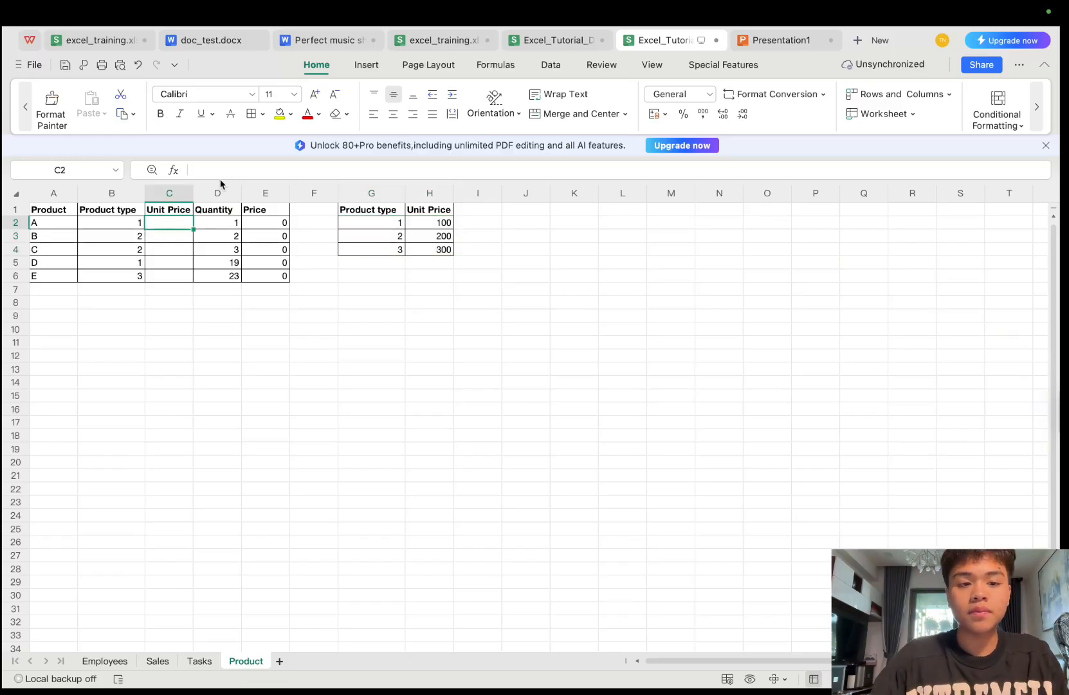
left_click(233, 166)
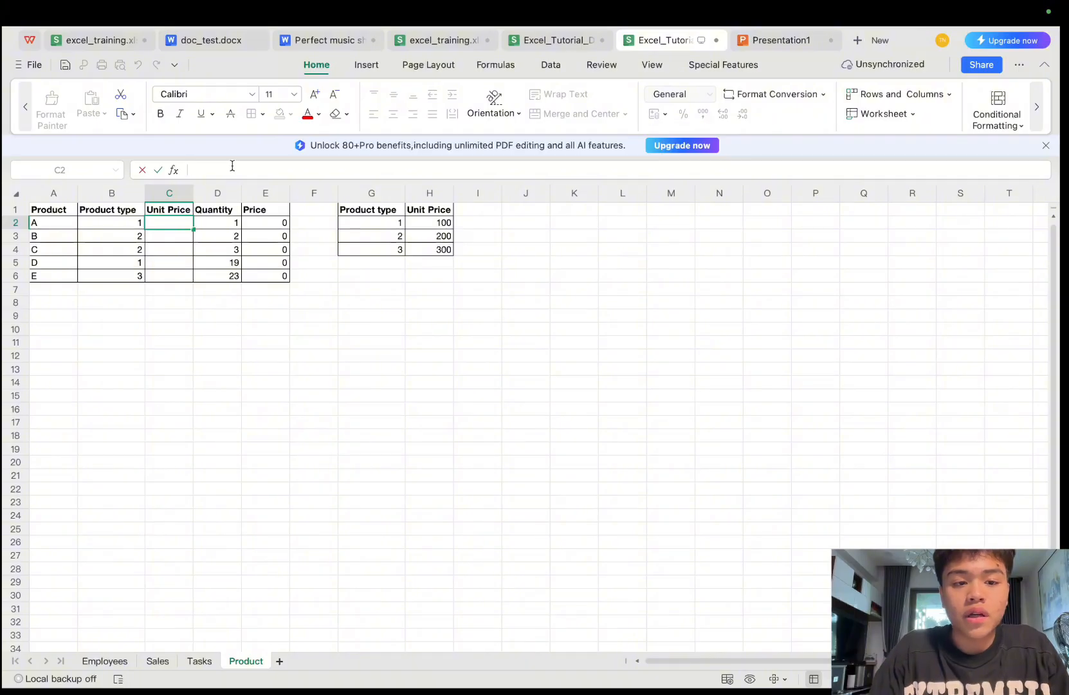
type("= ")
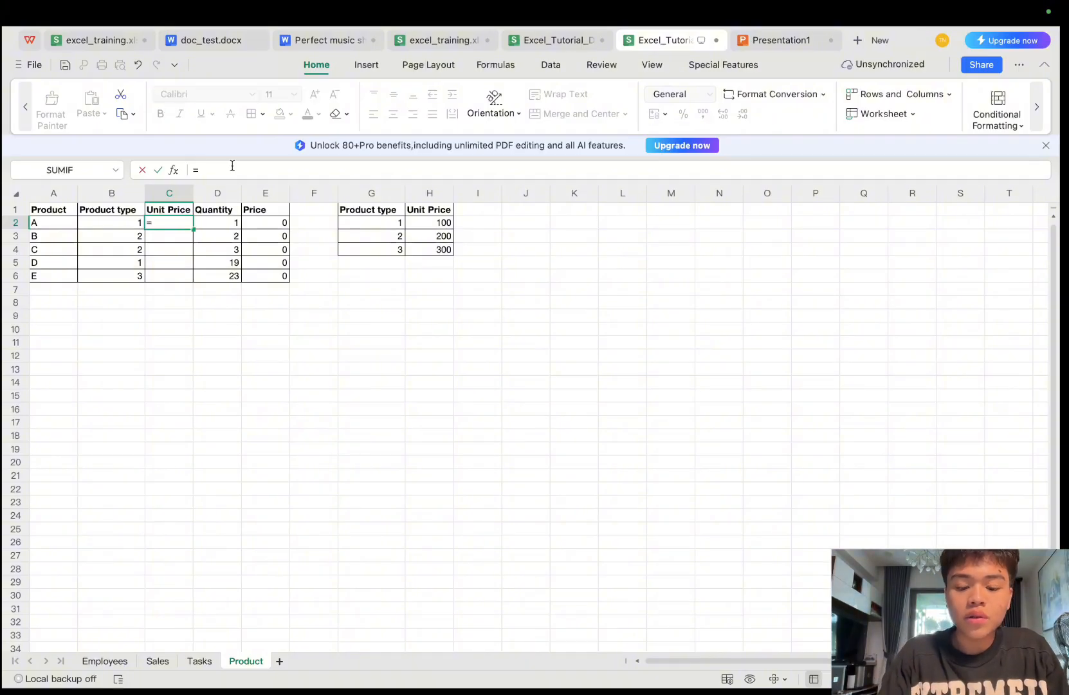
type("vlo")
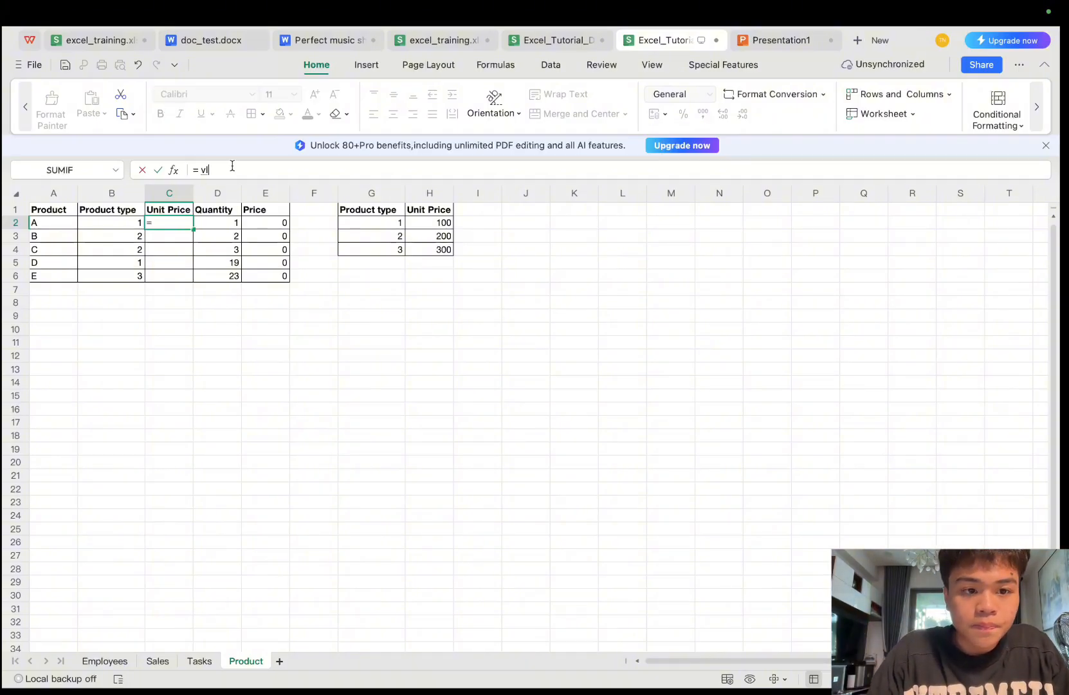
key("BackSpace")
key("BackSpace")
key("BackSpace")
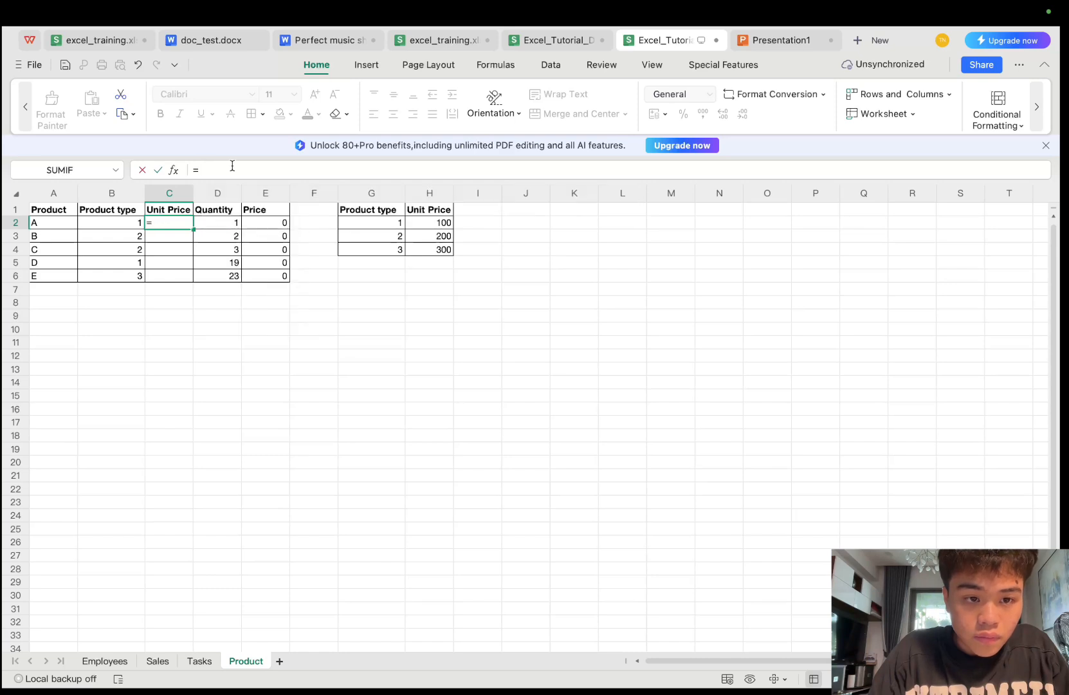
type("vl")
type("oo")
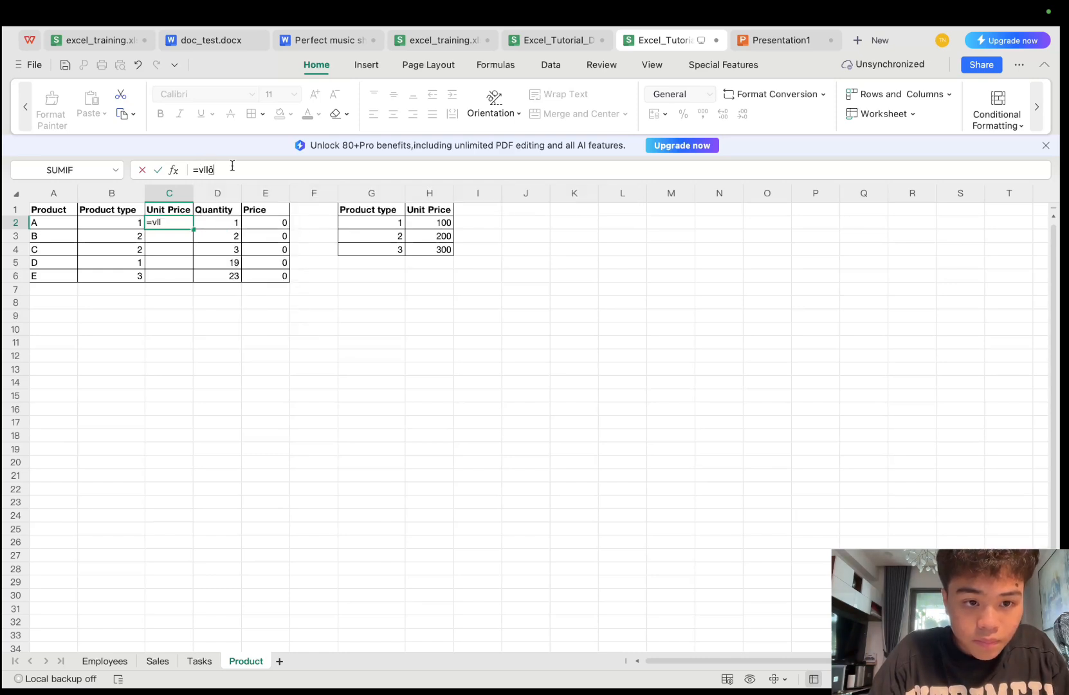
key("BackSpace")
key("Tab")
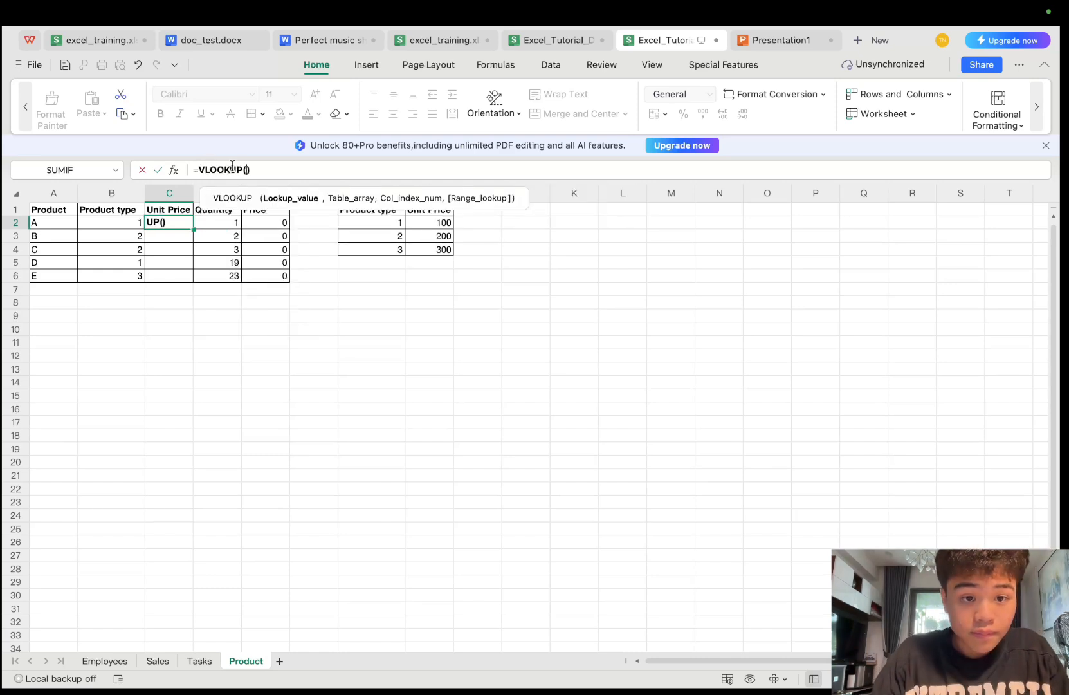
Complete the Unit Price formula in cell C2 as =VLOOKUP(B2:B6,G1:H4,2,TRUE) to cover all five products
key("ctrl+space")
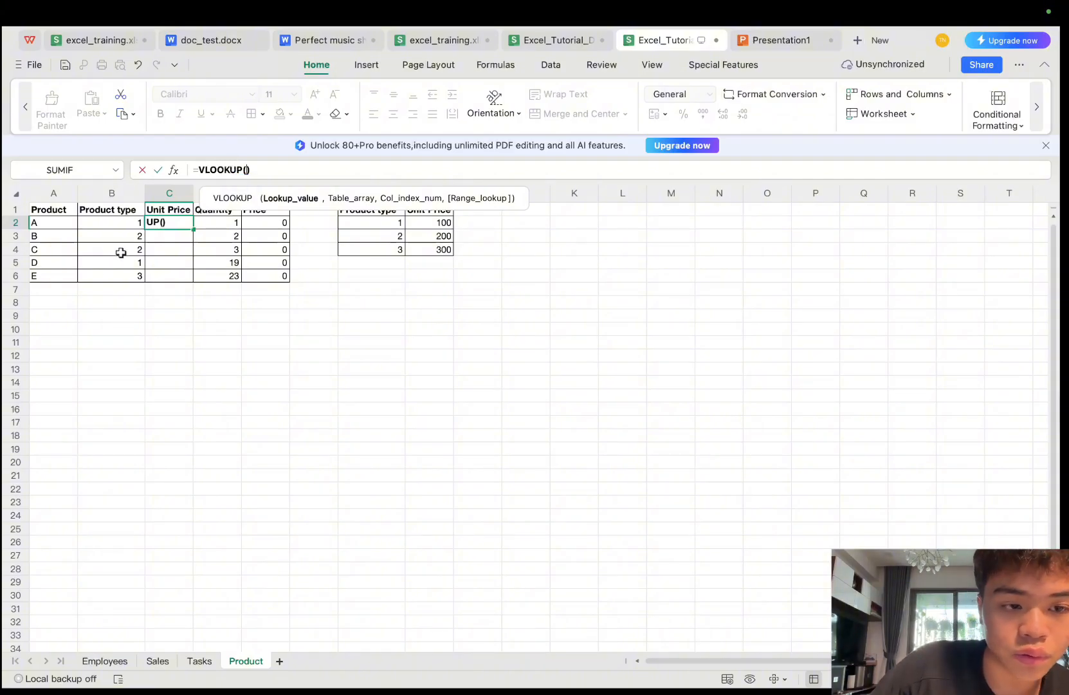
left_click(119, 225)
left_click_drag(119, 225, 113, 272)
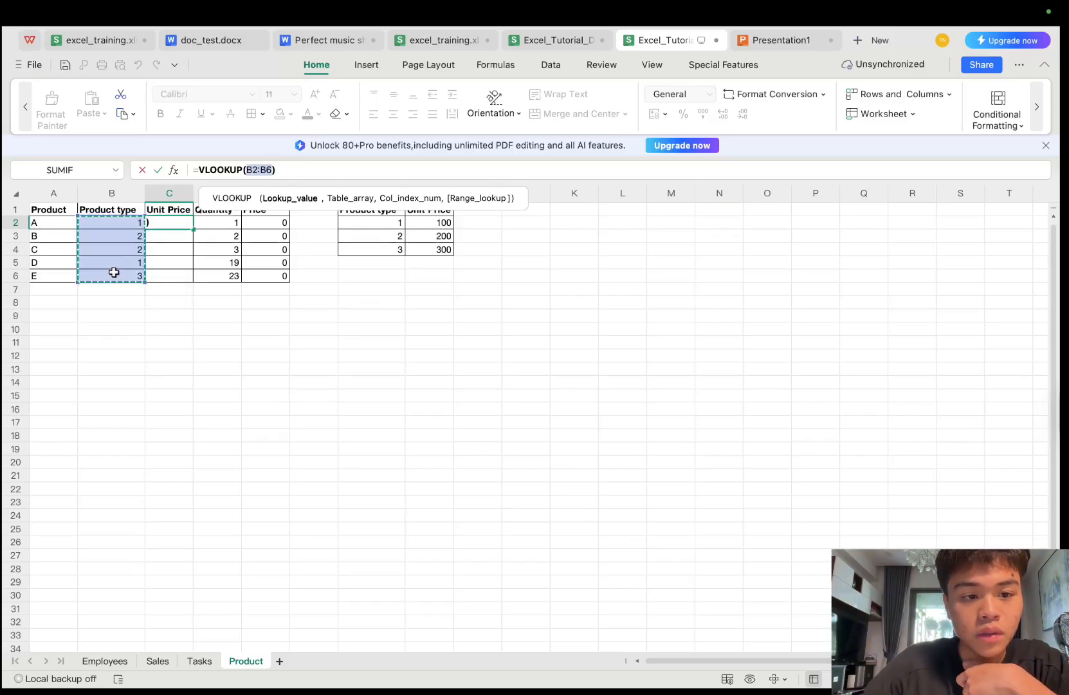
type(",")
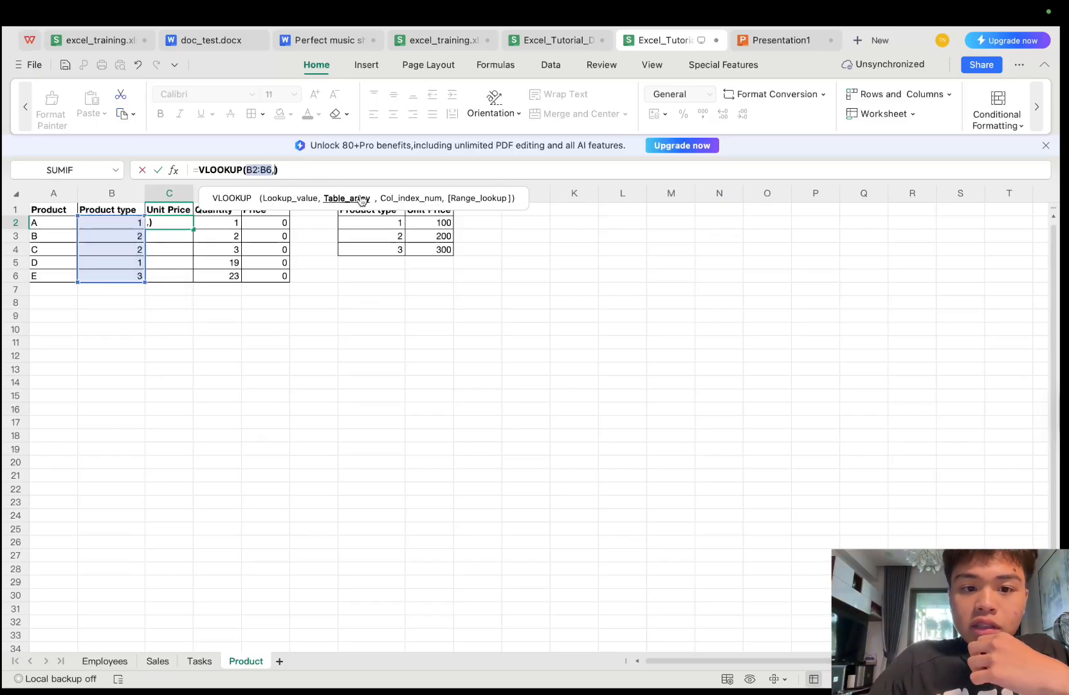
left_click_drag(342, 215, 428, 252)
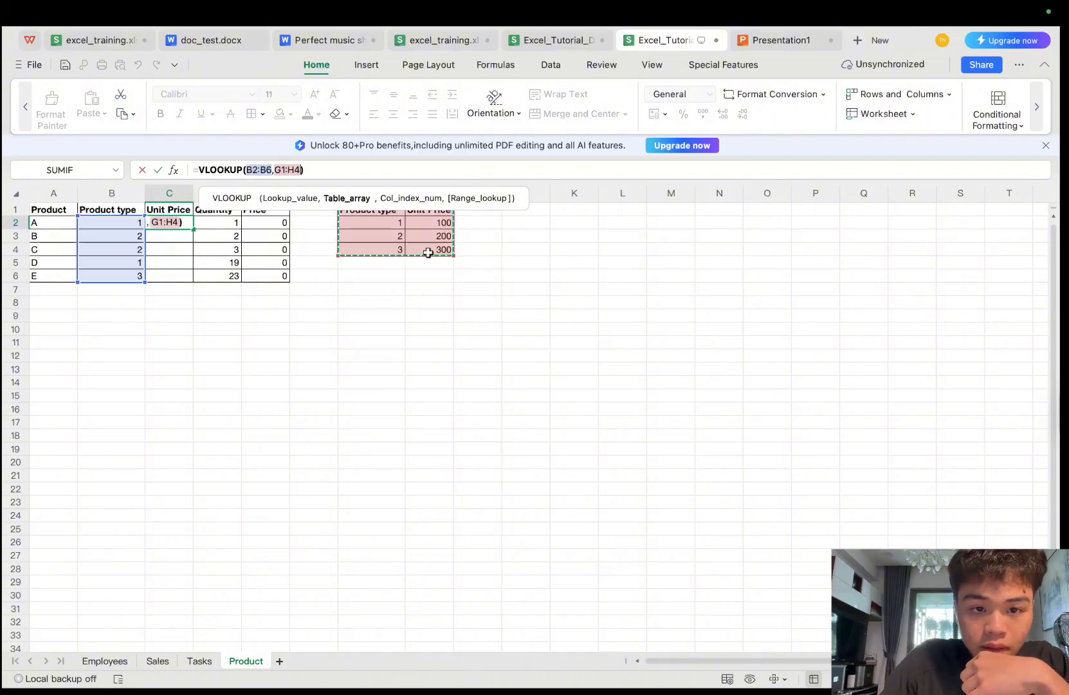
type(",")
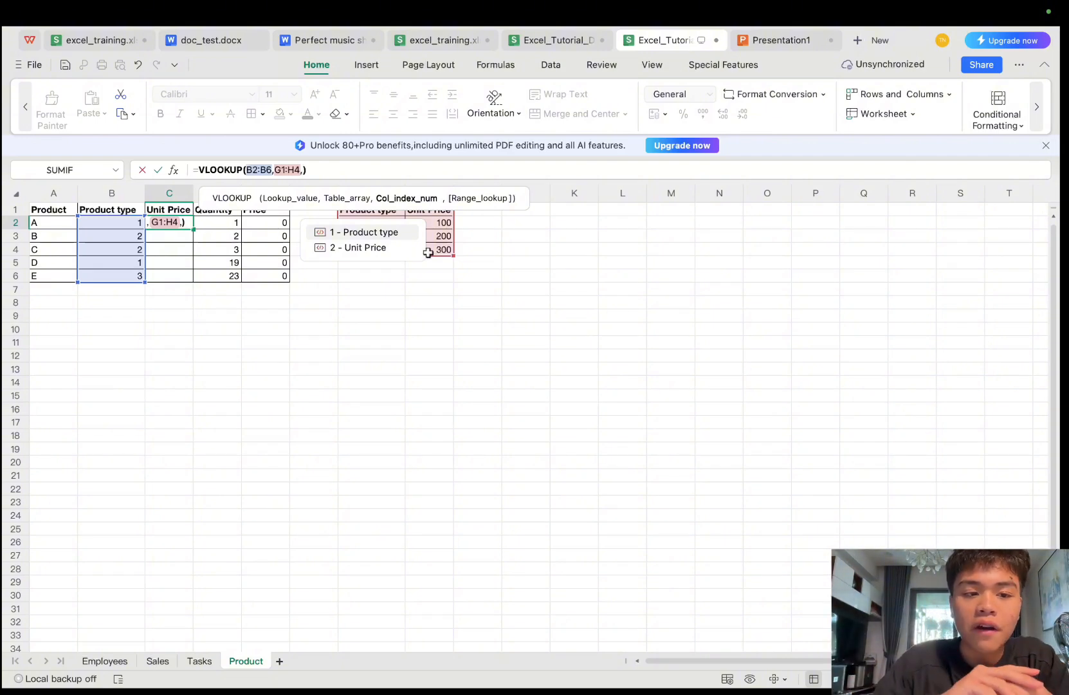
key("Down")
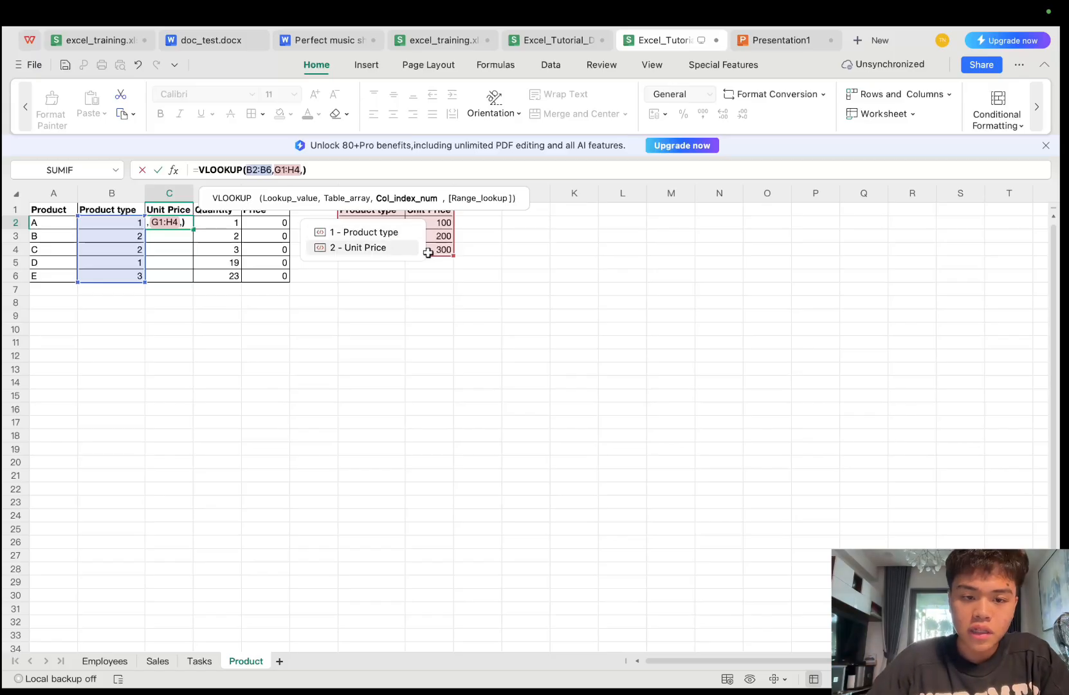
type("2,")
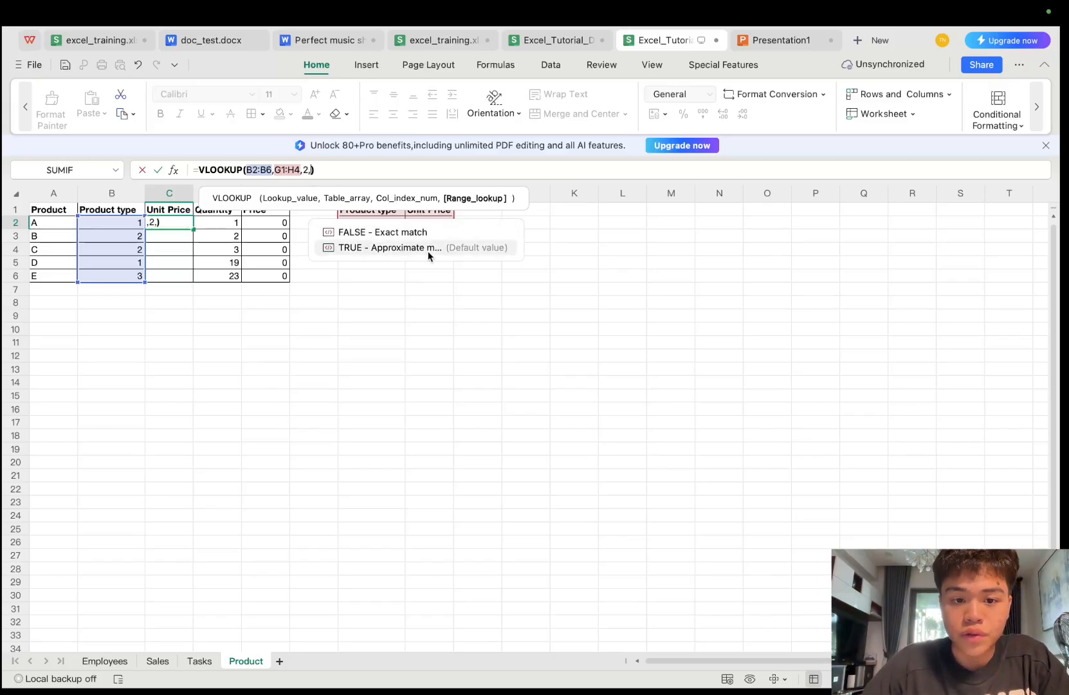
left_click(428, 248)
key("Return")
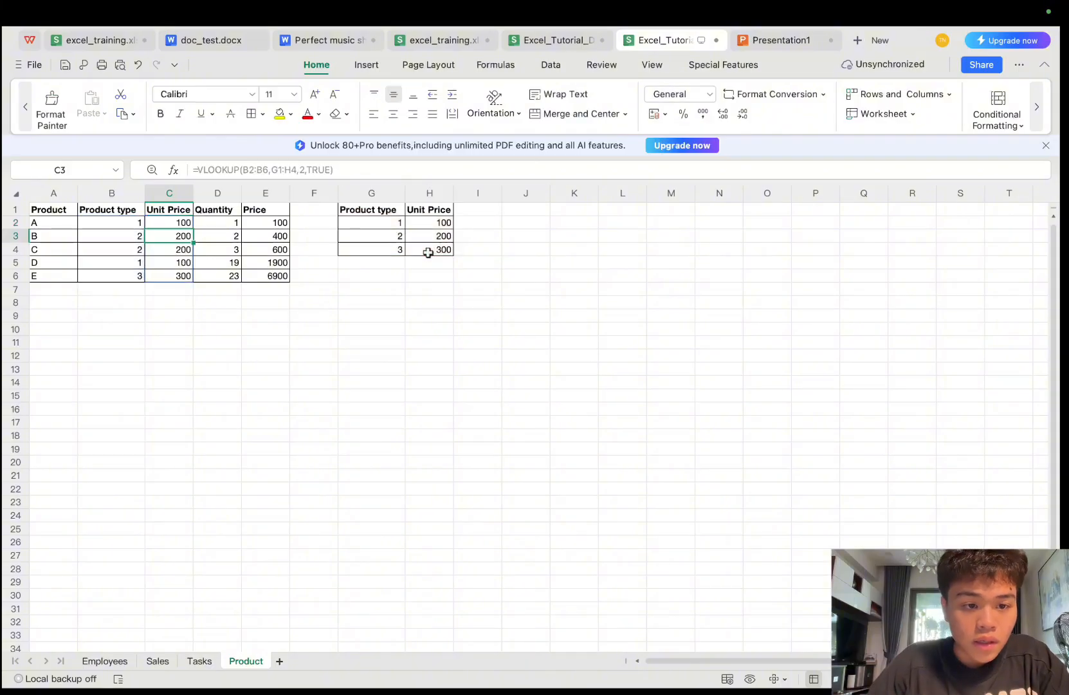
left_click_drag(166, 224, 174, 279)
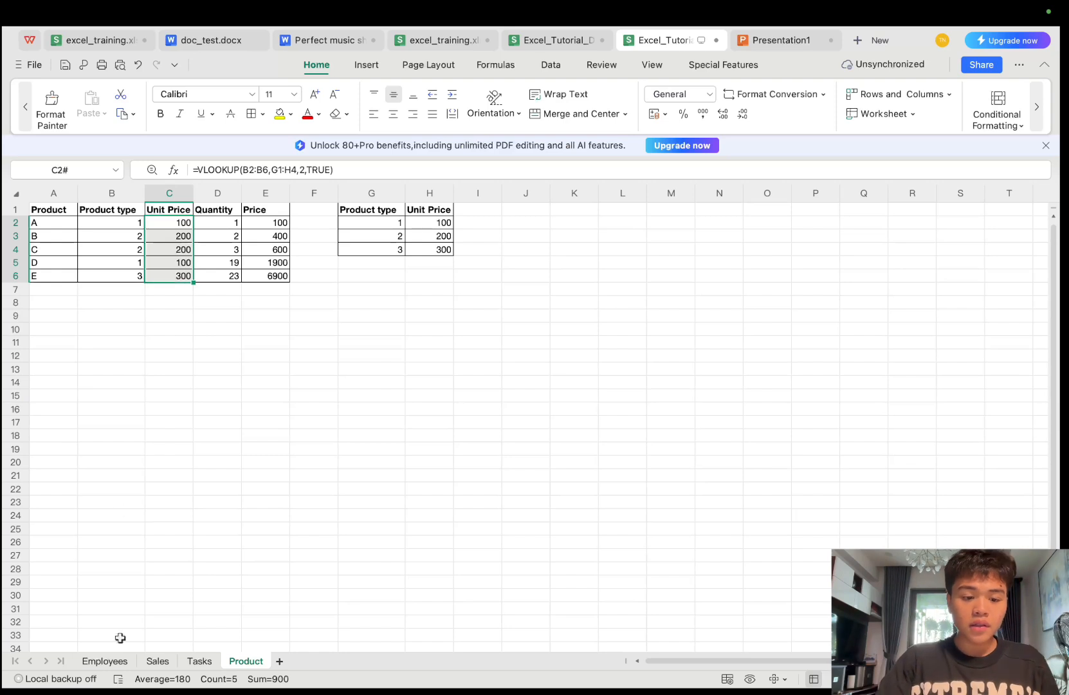
Add borders to all cells of the data table A1:E13 on the Sales sheet
left_click(154, 665)
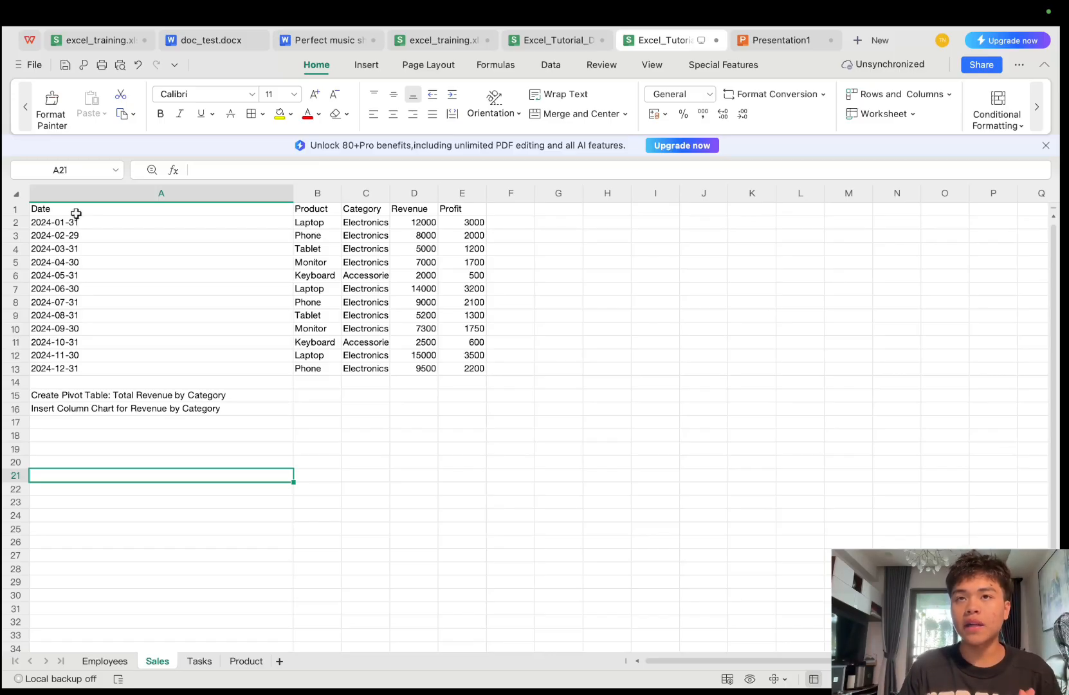
left_click_drag(76, 214, 462, 367)
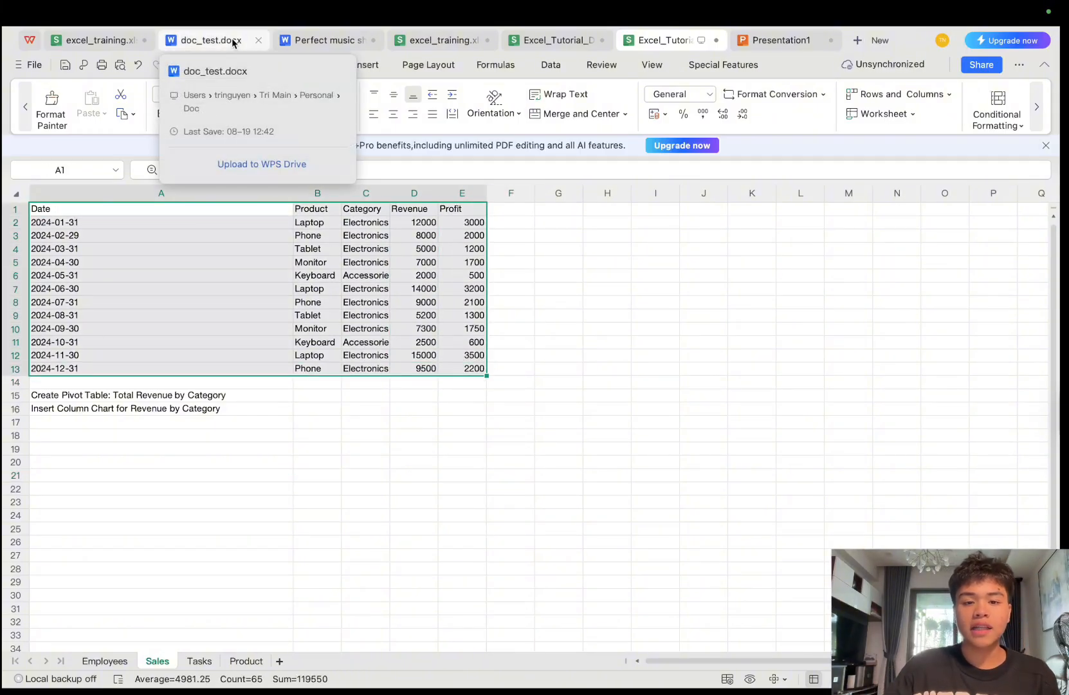
left_click(250, 113)
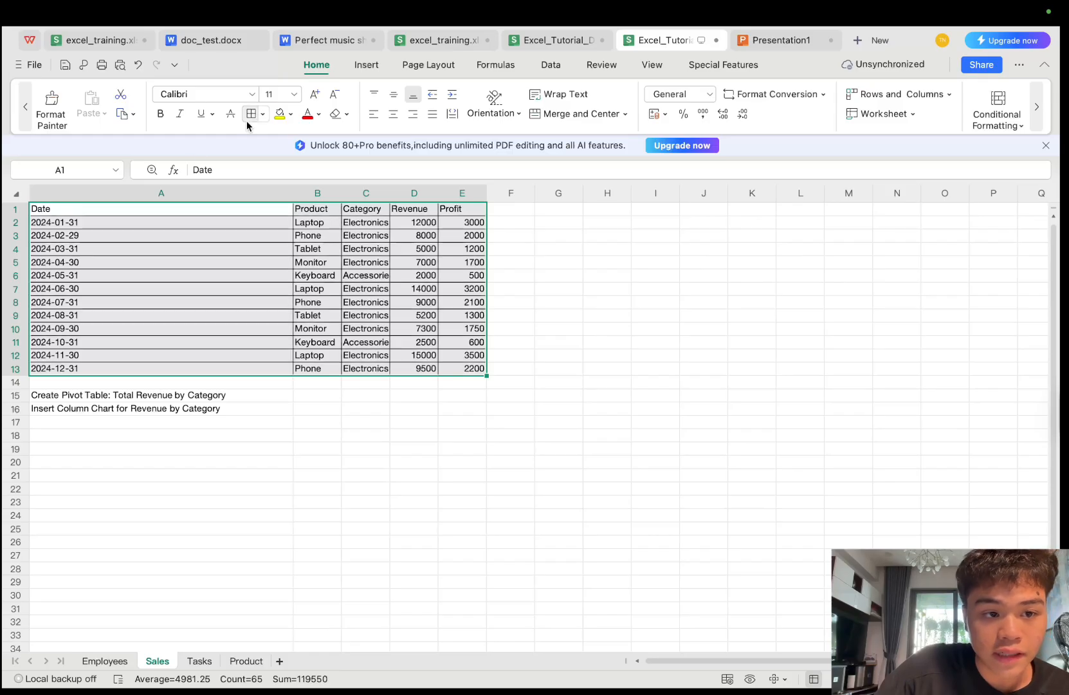
Create a pivot table from Sales!$A$1:$E$13 on a new worksheet and dismiss the circular reference warning
left_click(376, 68)
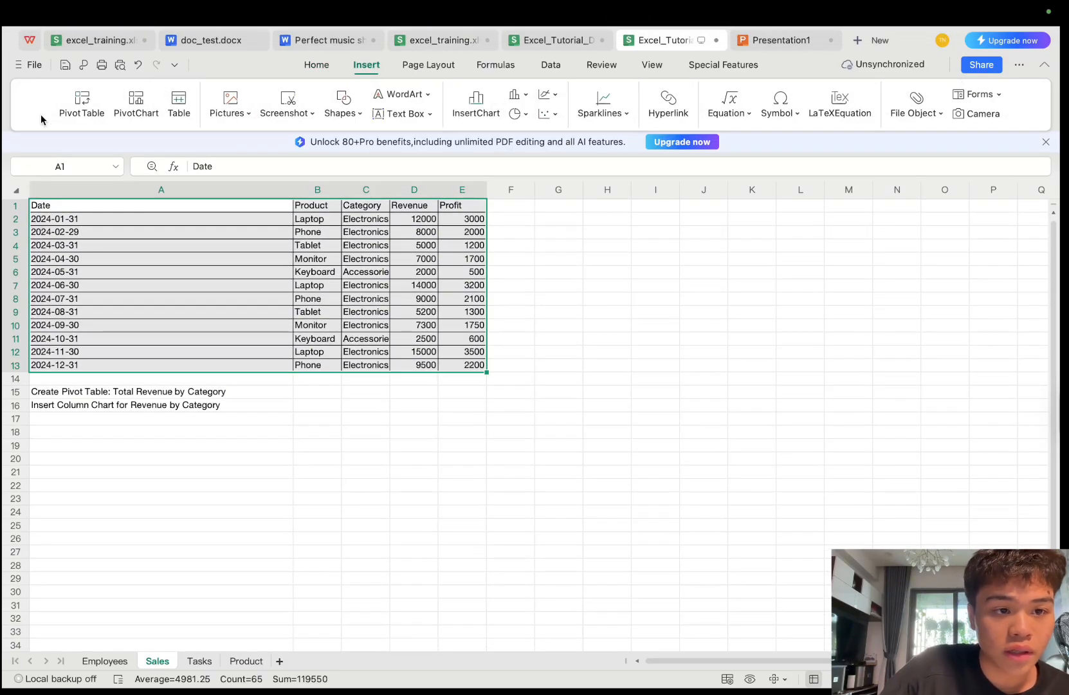
left_click(92, 113)
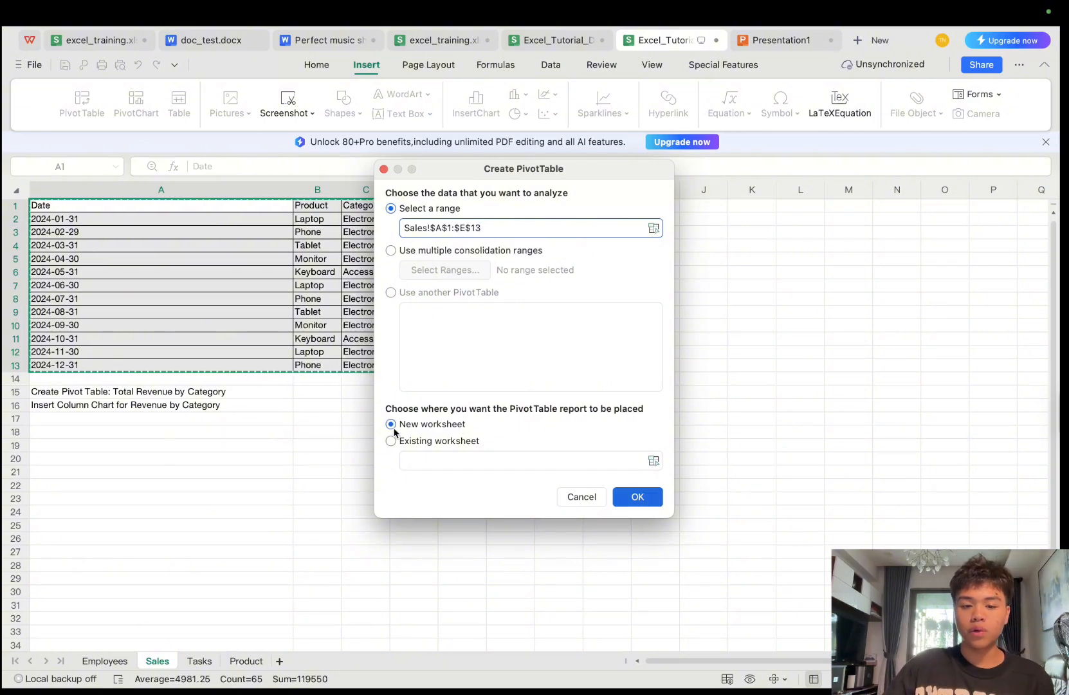
left_click(637, 505)
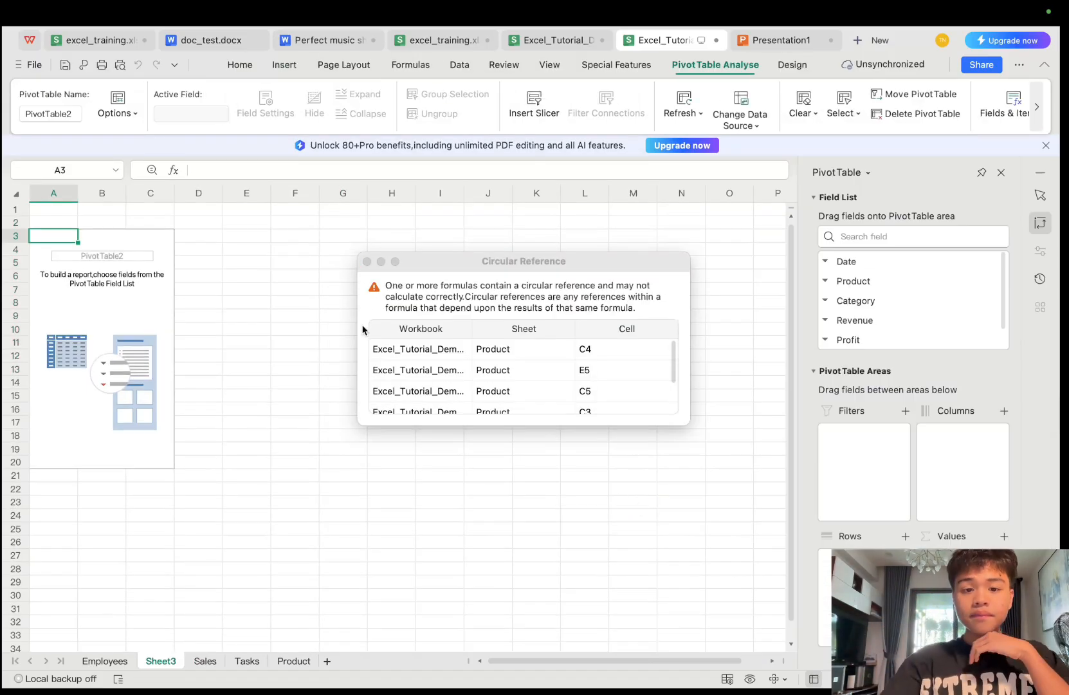
left_click(366, 262)
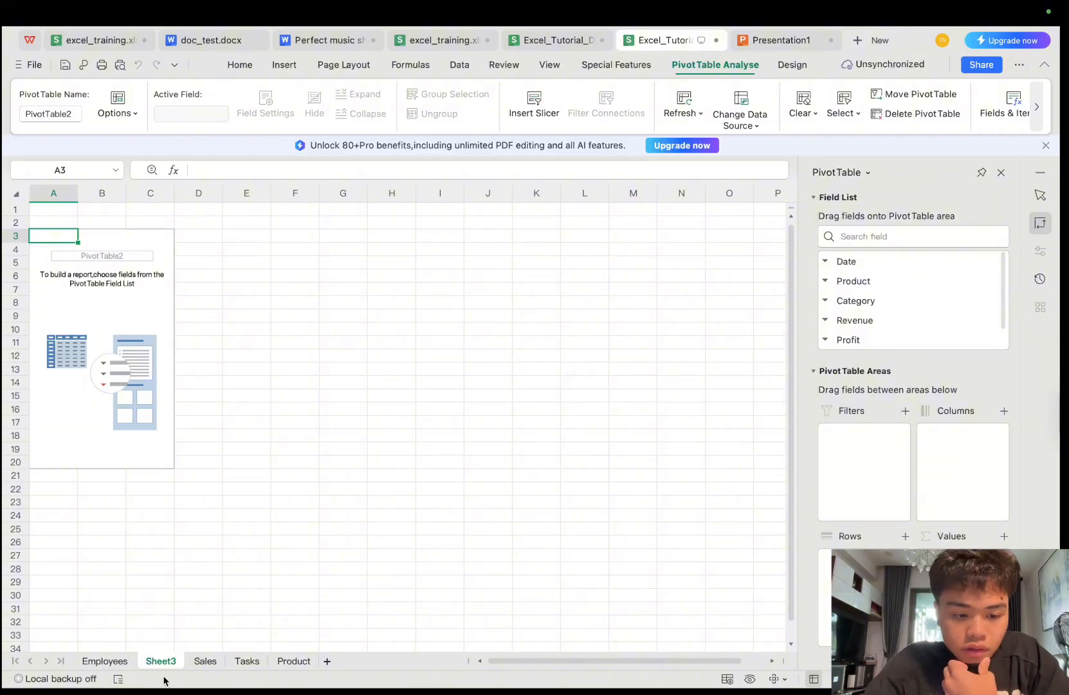
Check the pivot table task in cell A15 of the Sales sheet and add Category to the pivot table's rows
left_click(207, 661)
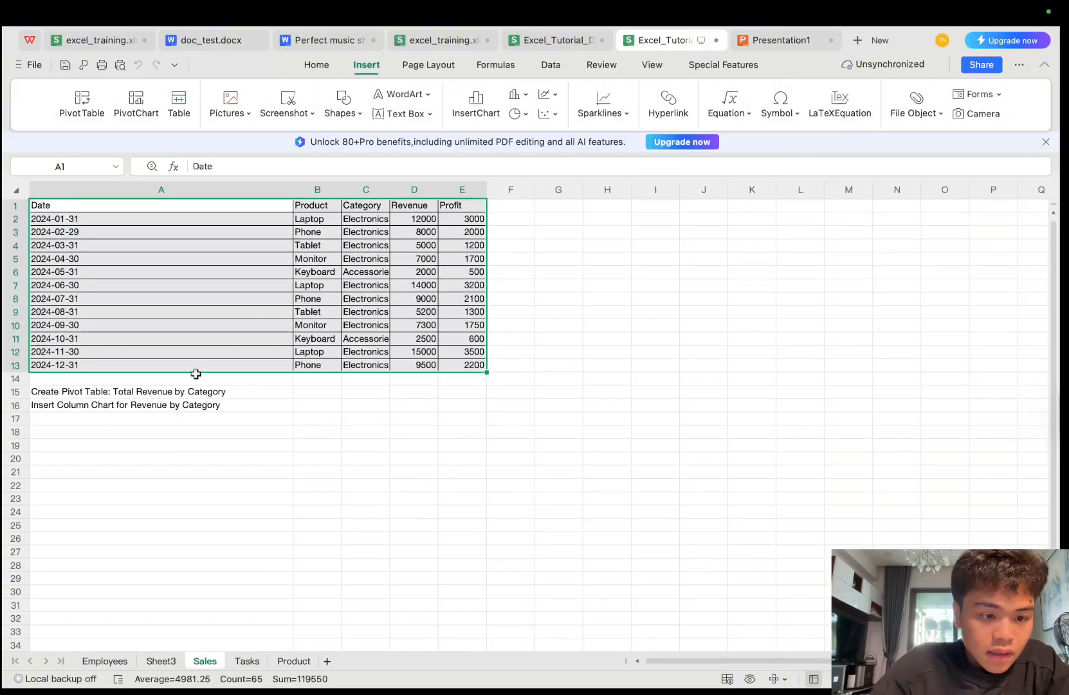
left_click(120, 392)
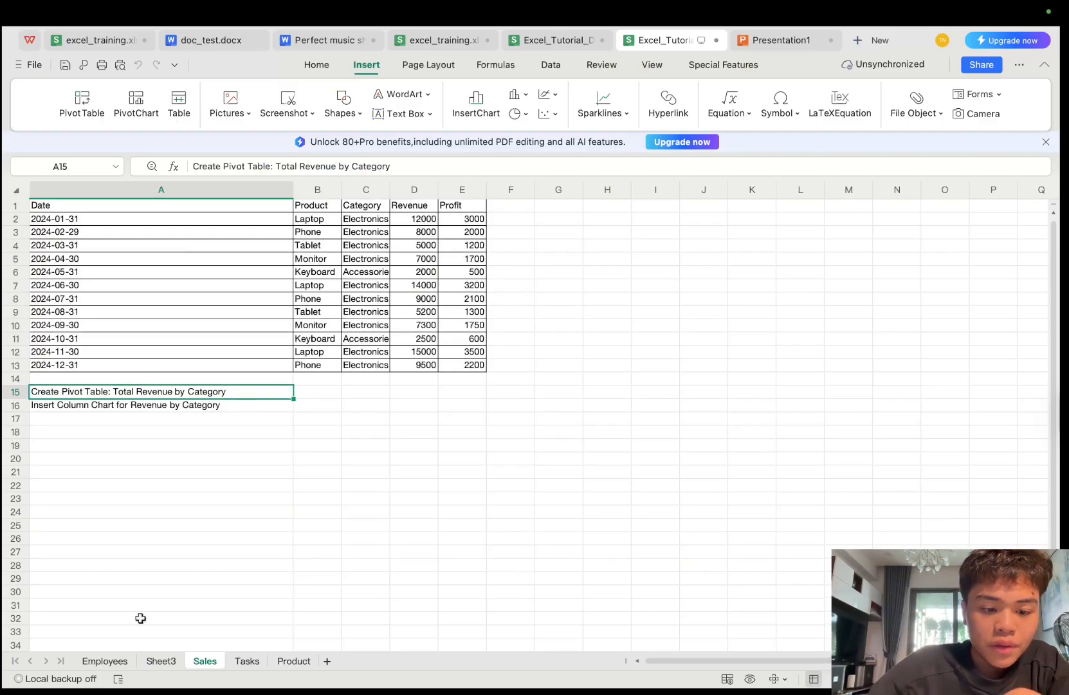
left_click(161, 664)
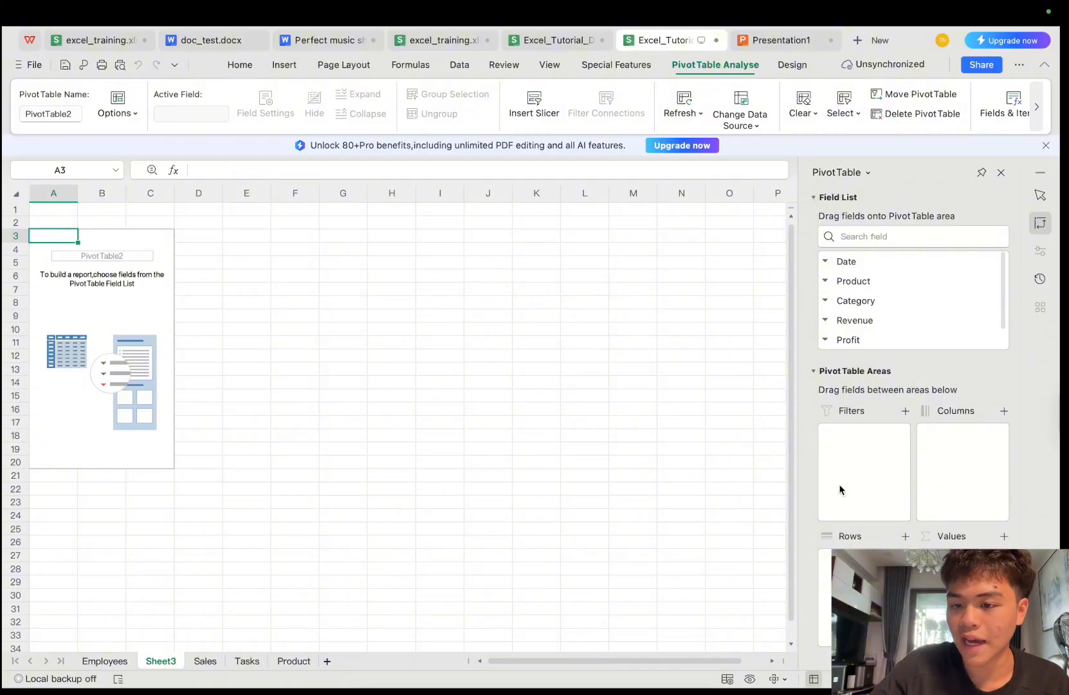
left_click_drag(871, 302, 821, 599)
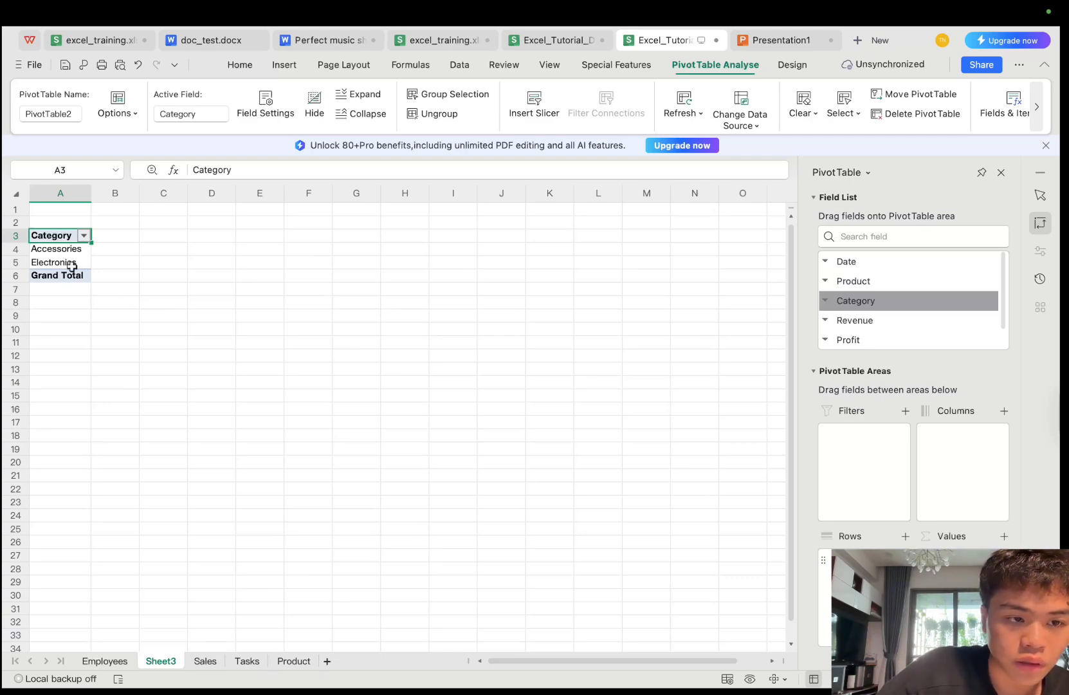
Fit the Category column's width on the Sales sheet to its contents
left_click(210, 667)
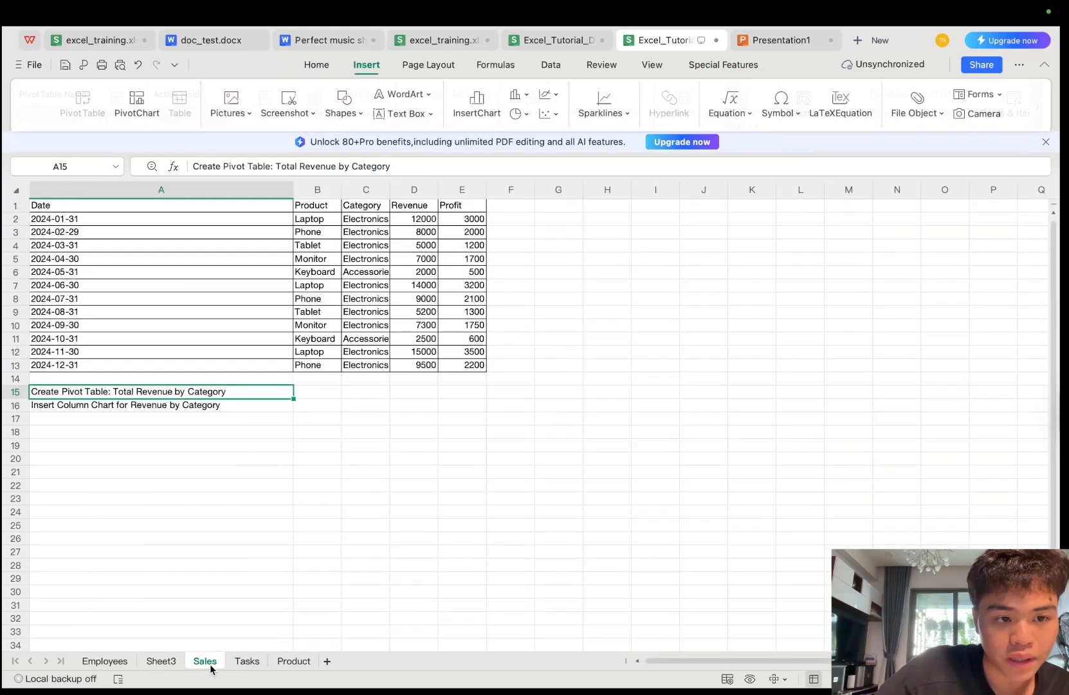
left_click(374, 221)
left_click(375, 274)
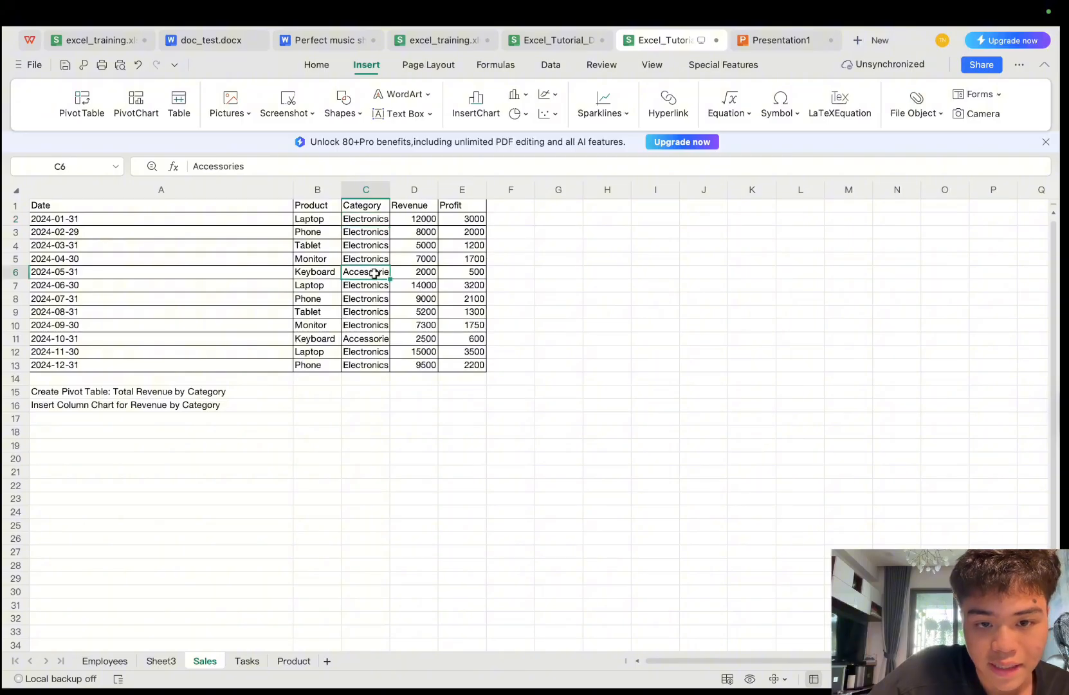
double_click(390, 190)
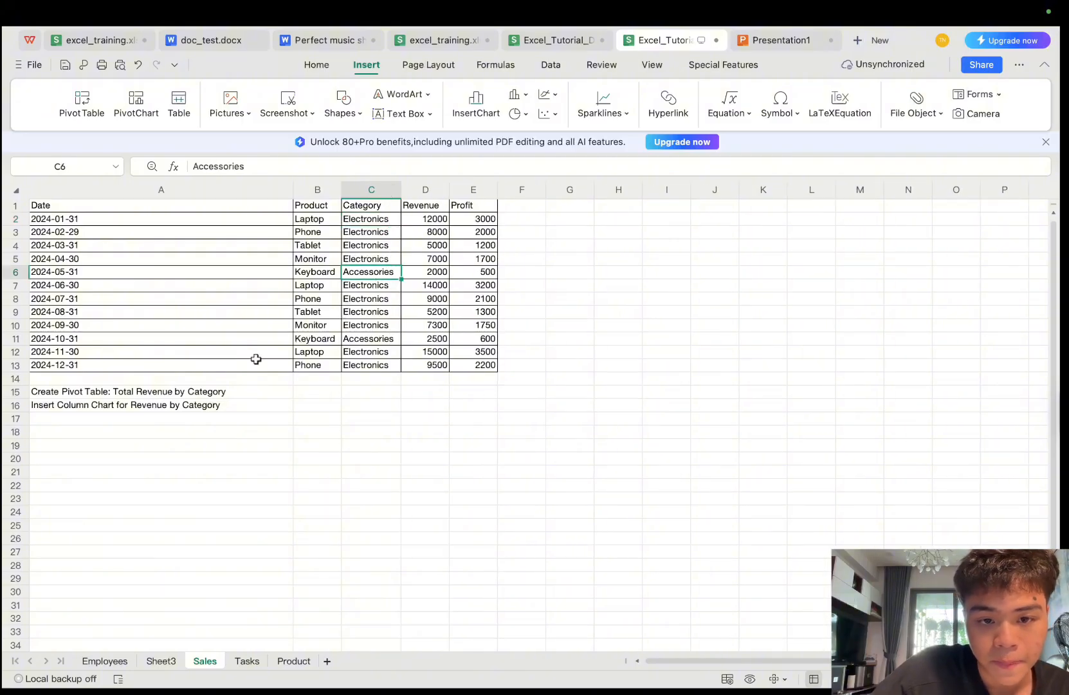
Add the Revenue field to the pivot table's values on Sheet3 and rename its header to Total Revenue
left_click(169, 662)
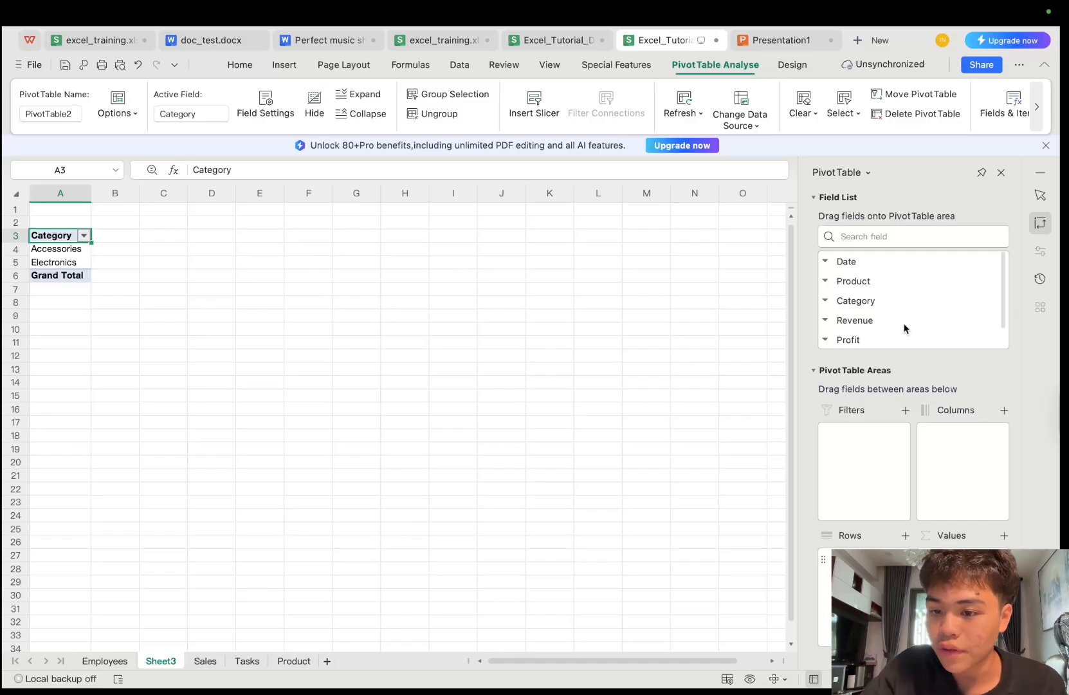
left_click_drag(858, 322, 963, 566)
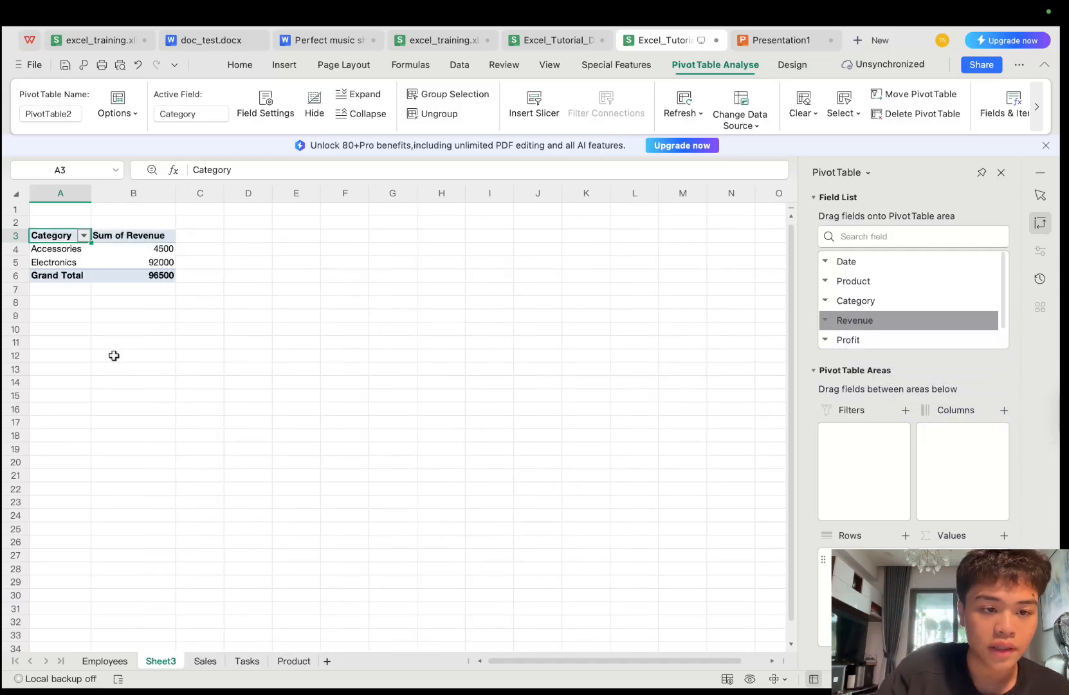
left_click(125, 236)
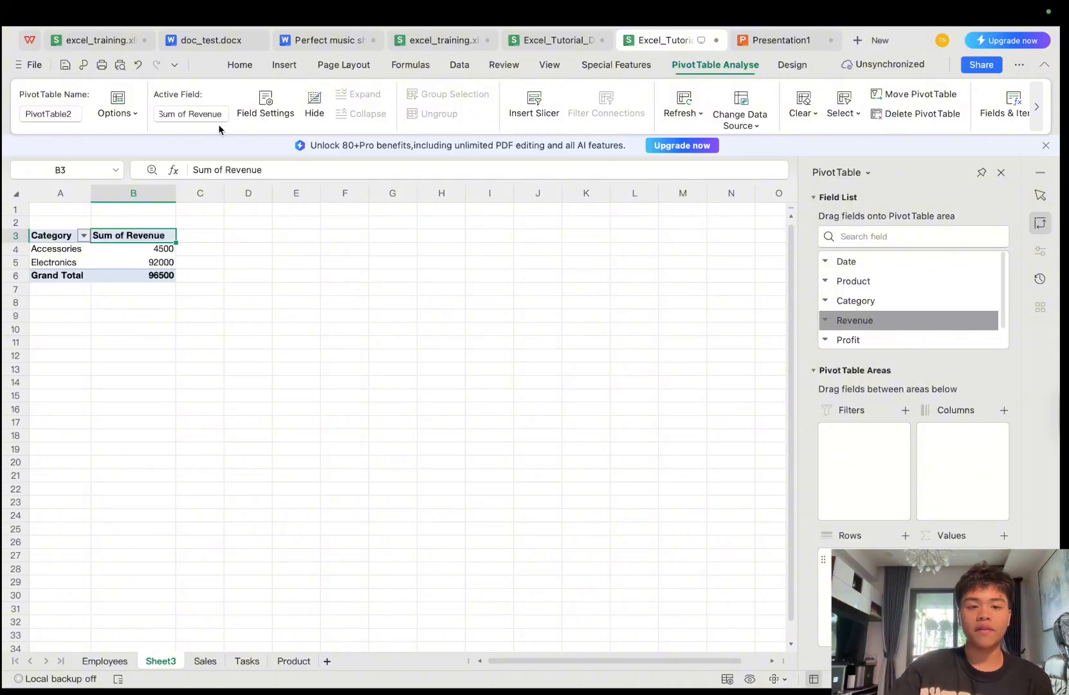
double_click(201, 170)
type("t o")
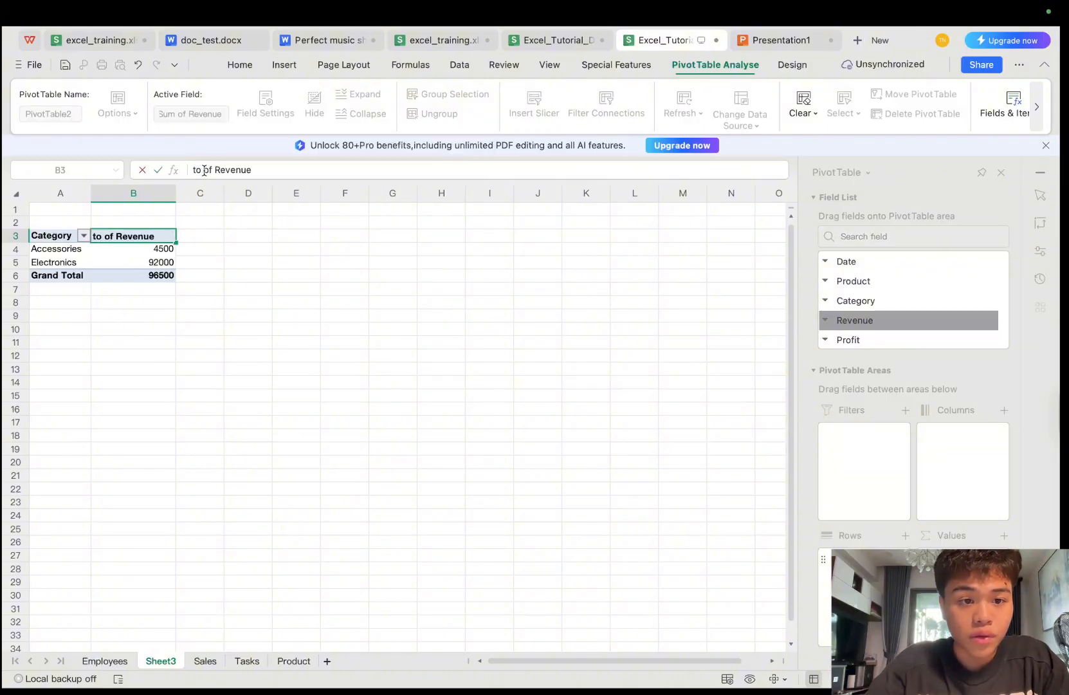
key("BackSpace")
key("BackSpace")
type("Total")
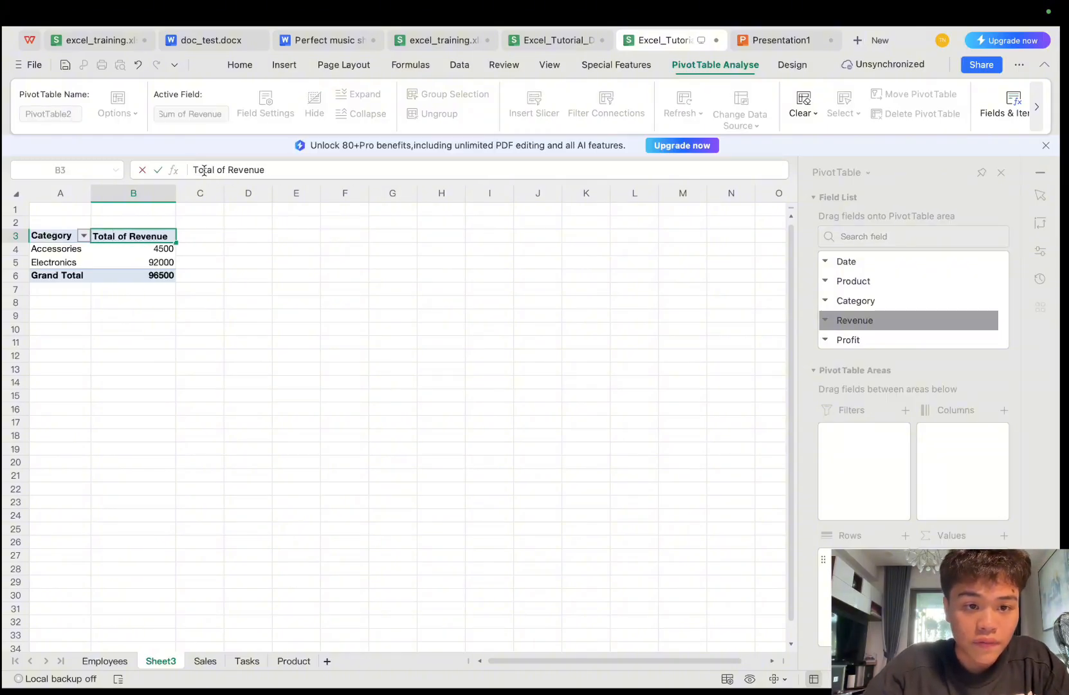
double_click(223, 170)
key("BackSpace")
key("BackSpace")
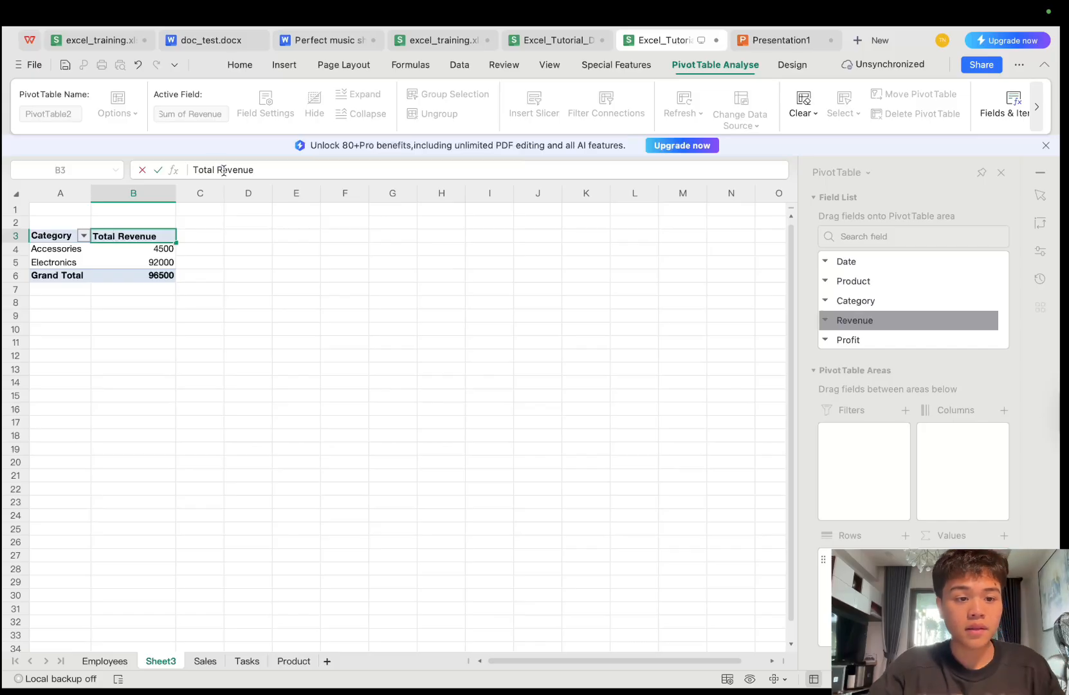
left_click(197, 431)
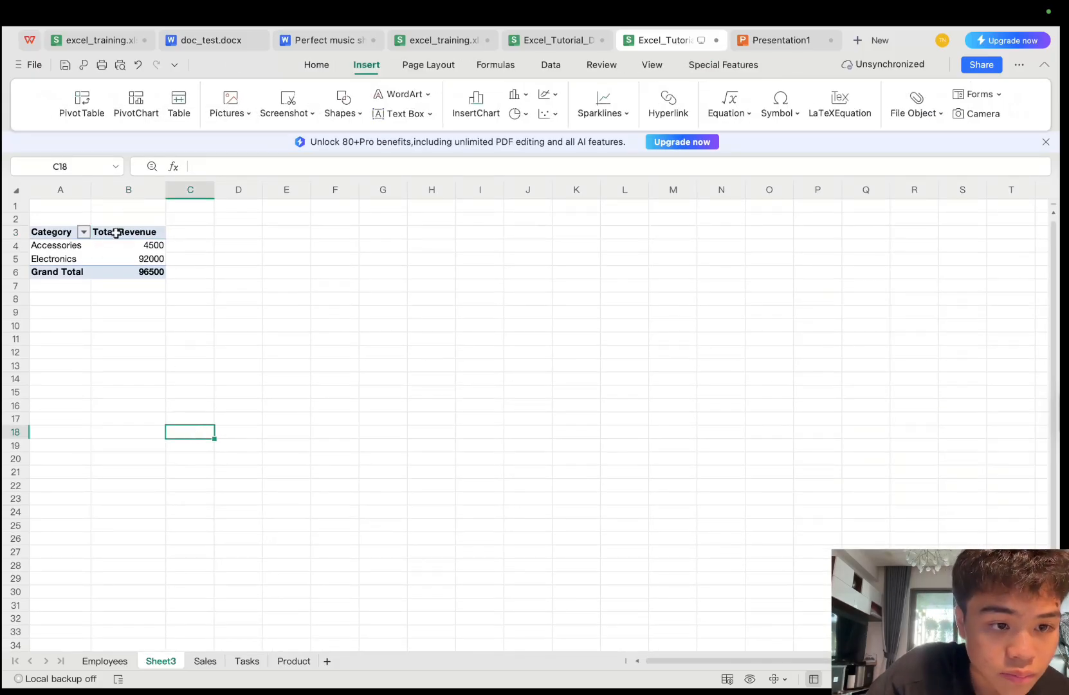
Add the Product field to the pivot table's rows, ahead of Category
left_click(115, 233)
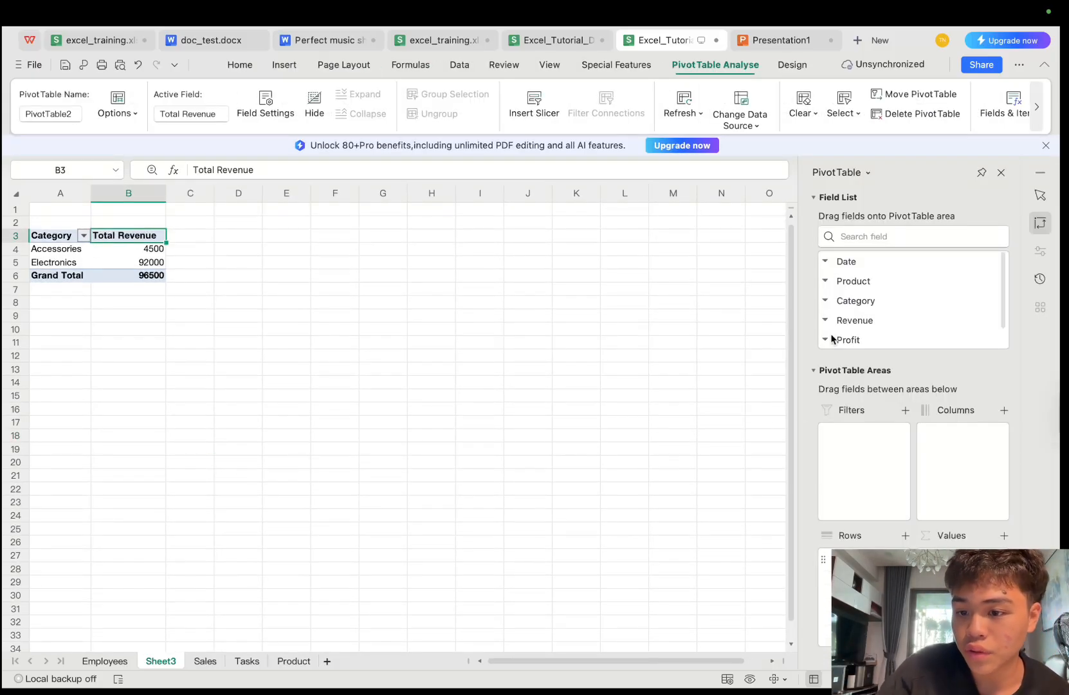
left_click_drag(867, 304, 859, 557)
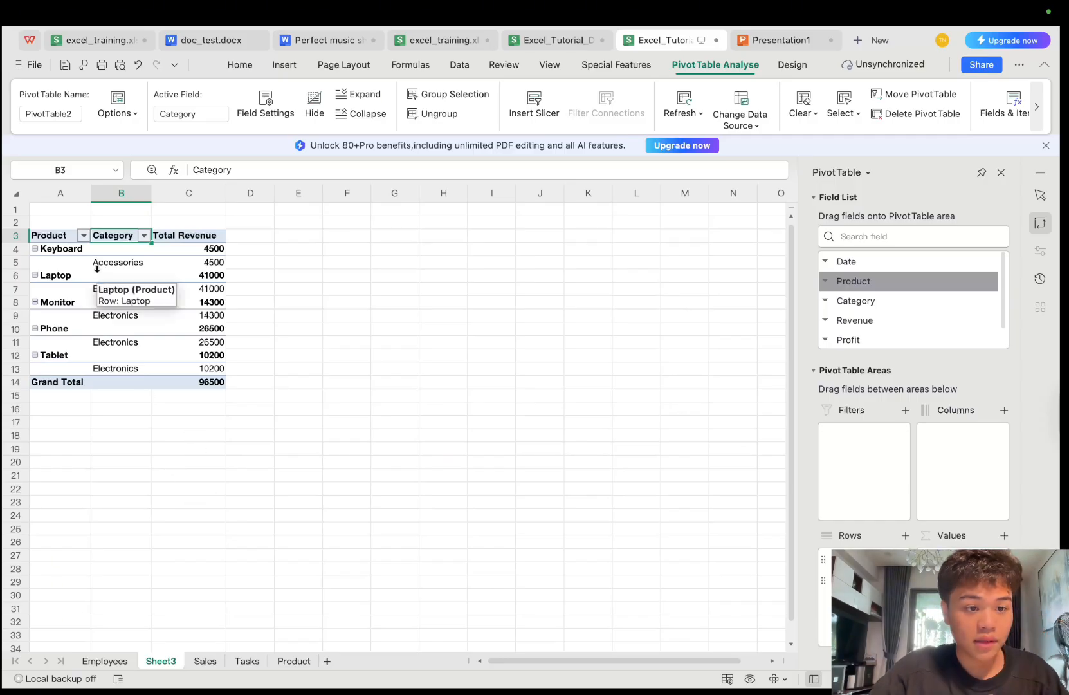
left_click(144, 235)
left_click(415, 235)
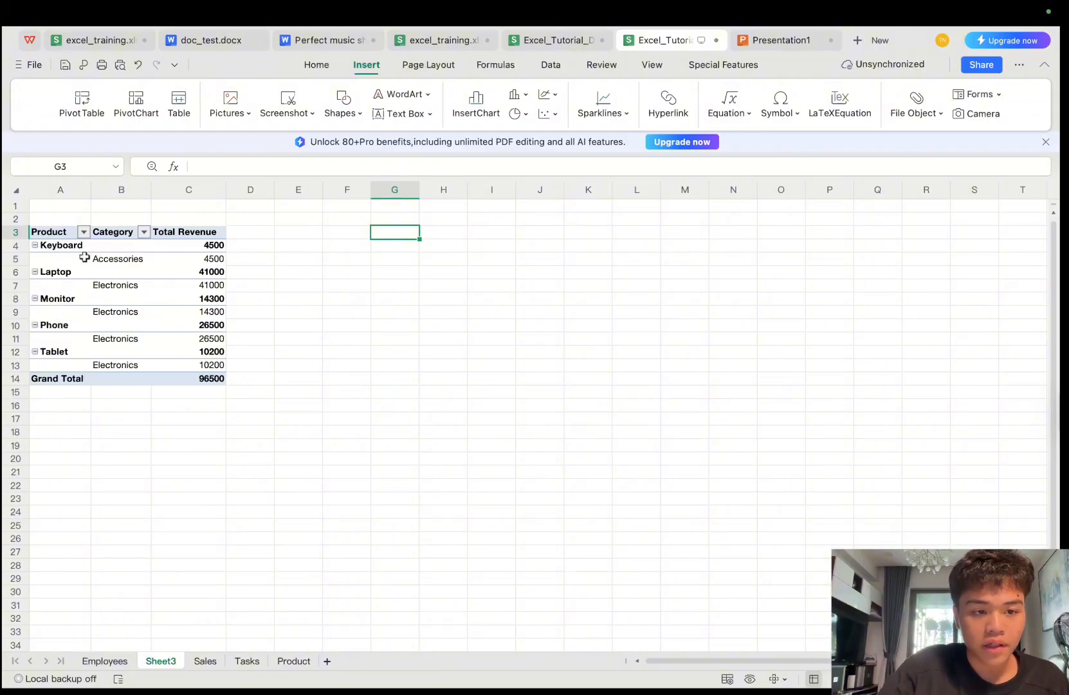
Insert a clustered column chart of the pivot table range A3:C14 on Sheet3 and place it beside the table
left_click_drag(53, 238, 218, 381)
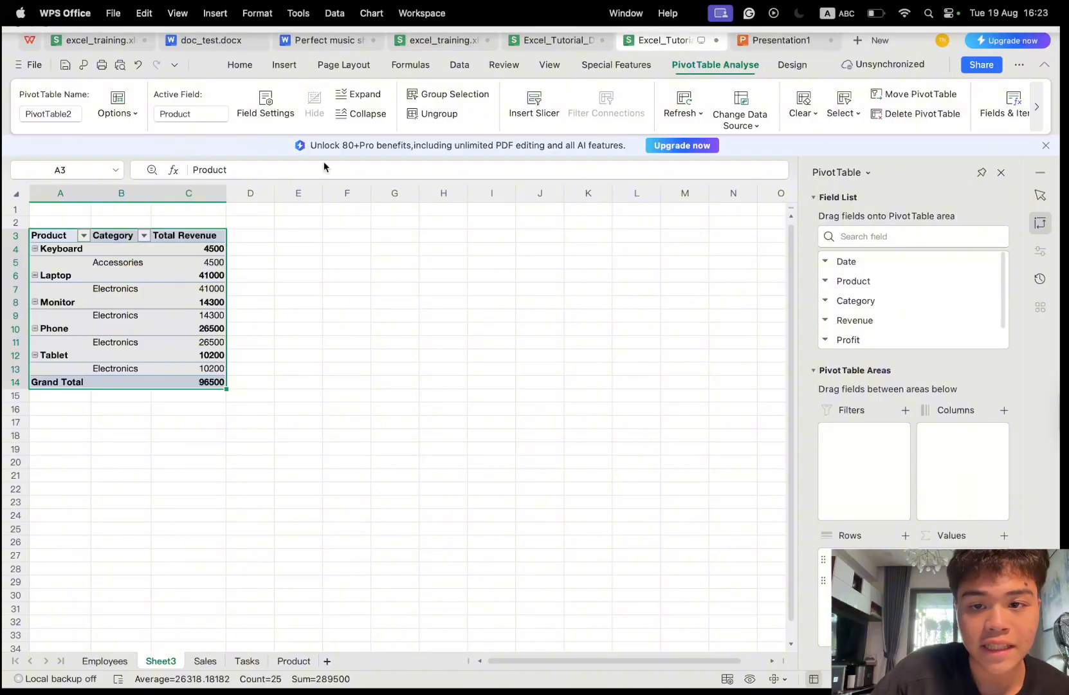
left_click(284, 64)
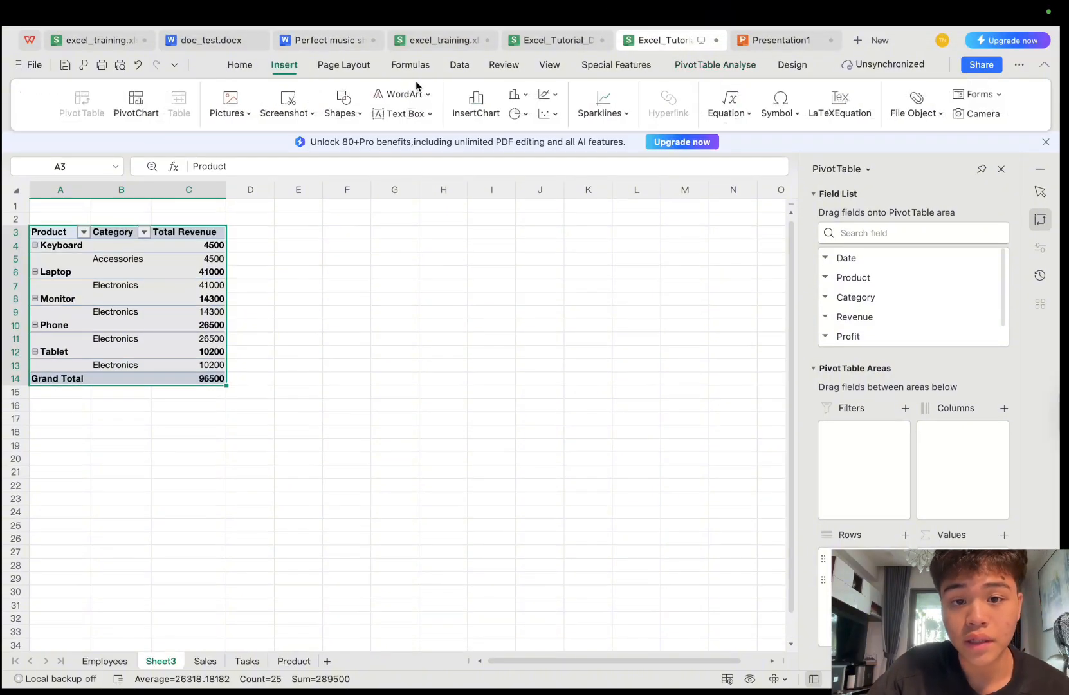
left_click(476, 106)
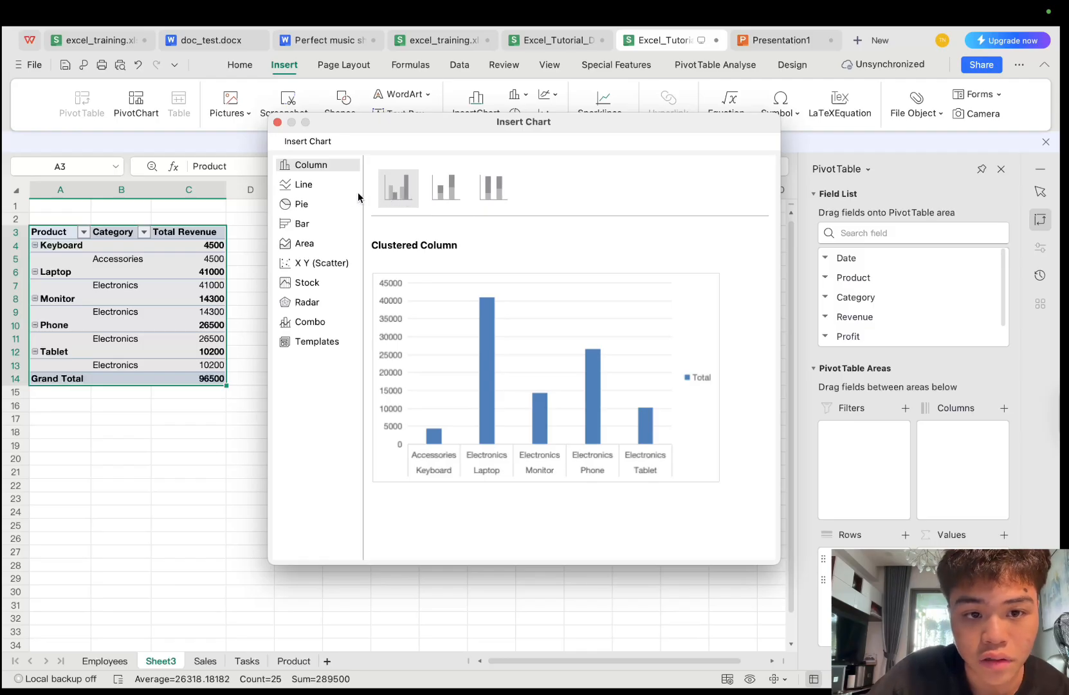
left_click(315, 186)
left_click(300, 206)
left_click(300, 225)
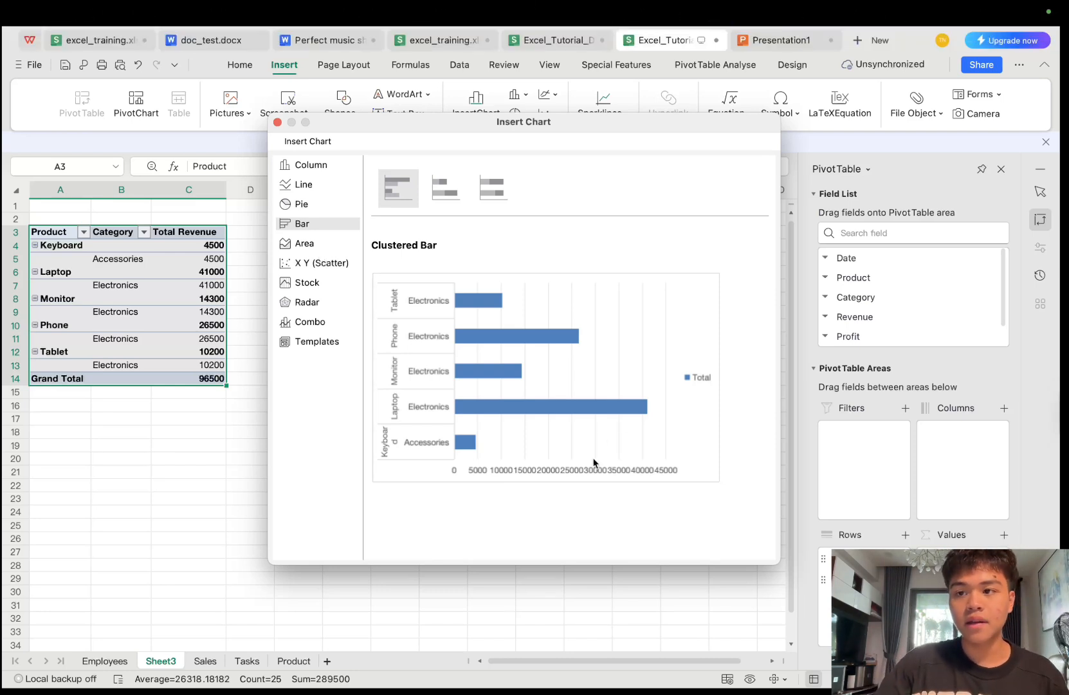
left_click(288, 164)
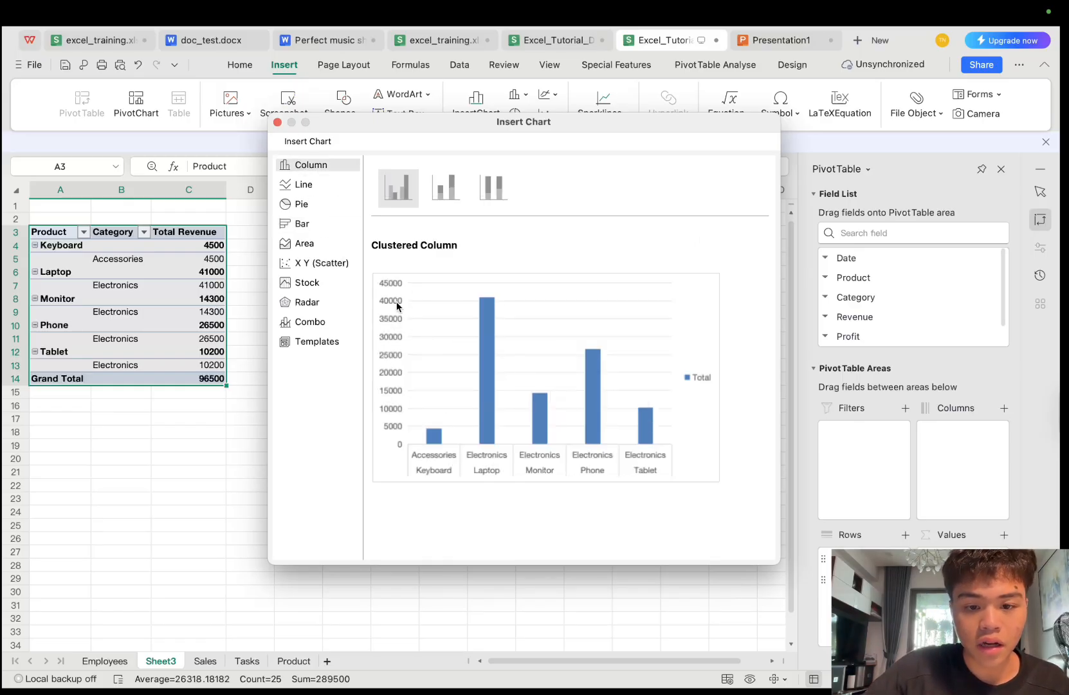
left_click(453, 331)
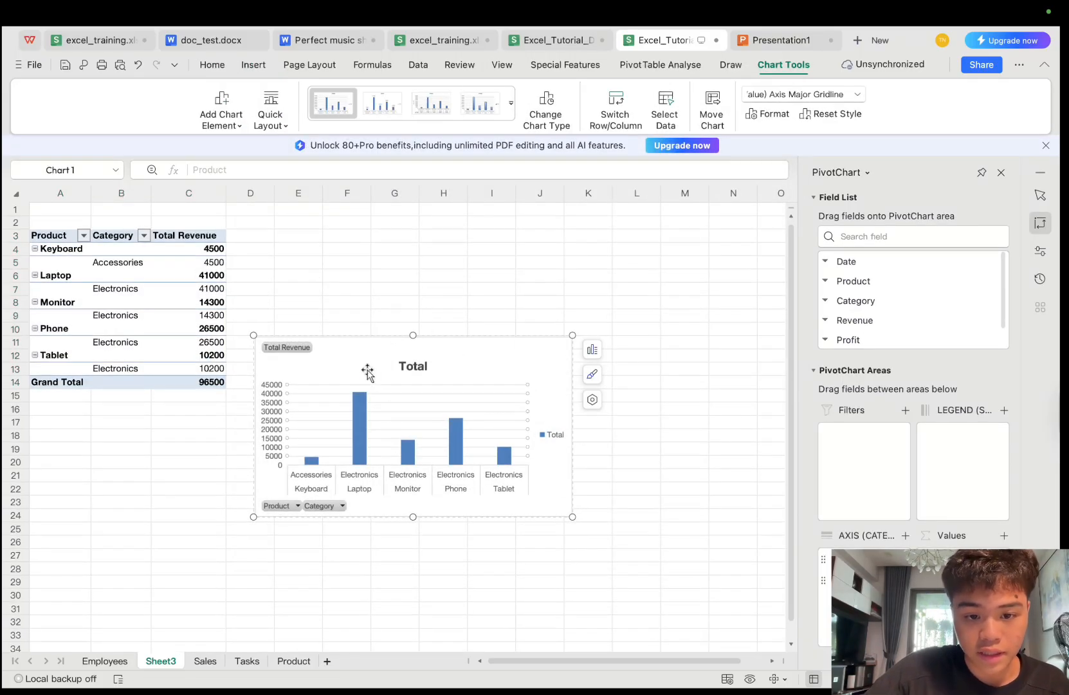
left_click_drag(365, 370, 370, 258)
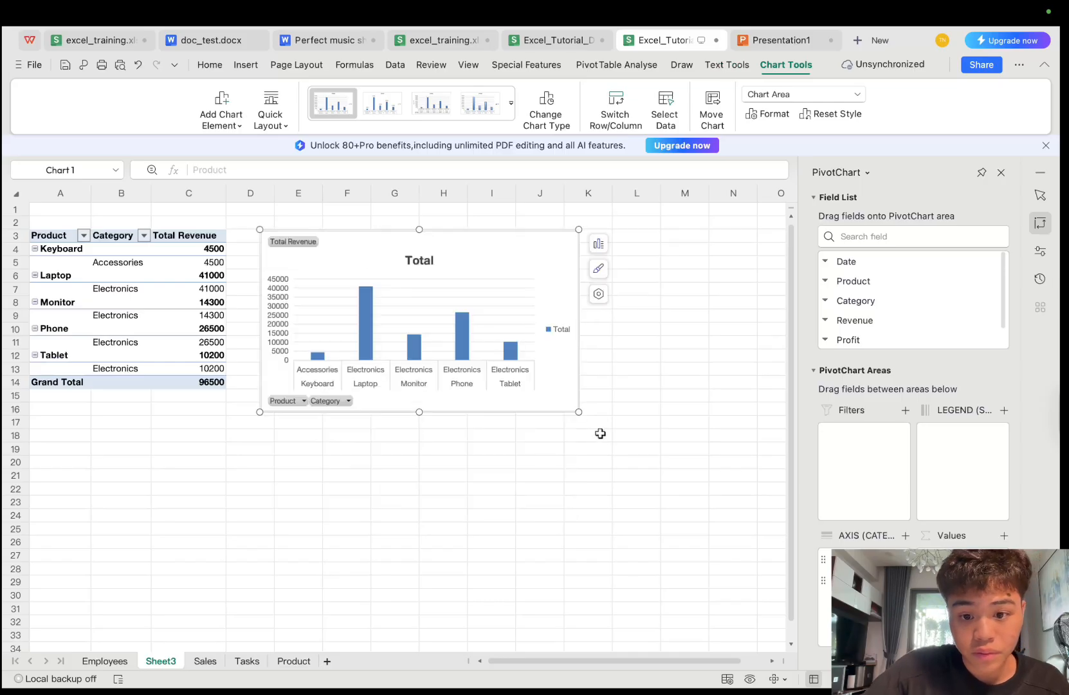
left_click(542, 487)
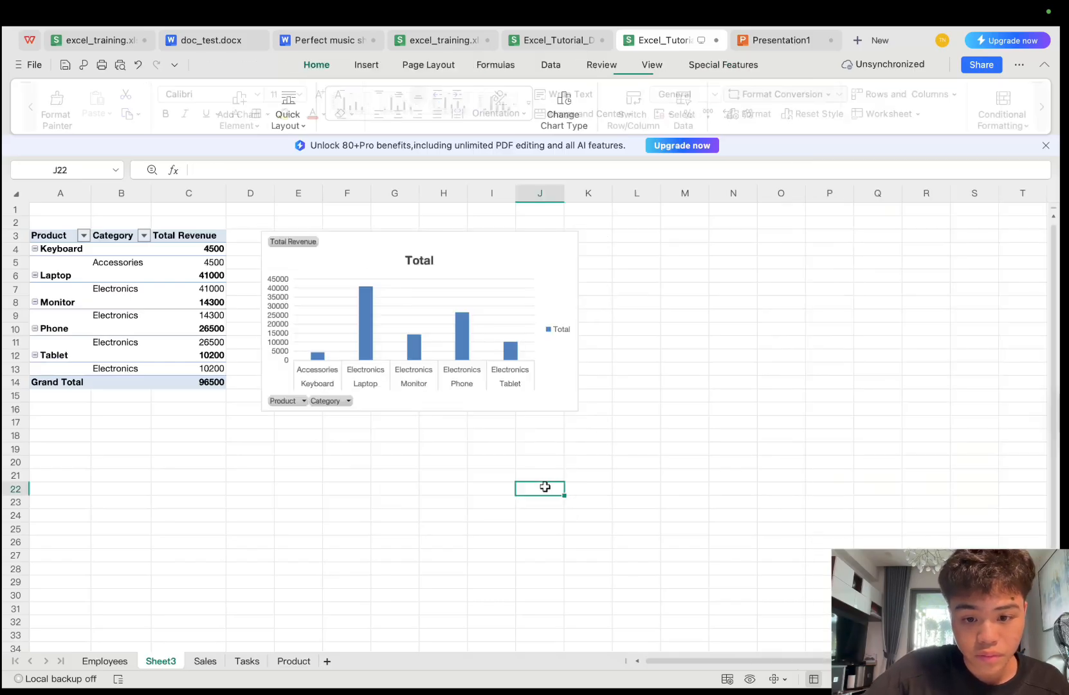
Go to the Tasks sheet and fit the Task column's width to its contents
left_click(205, 660)
left_click(154, 668)
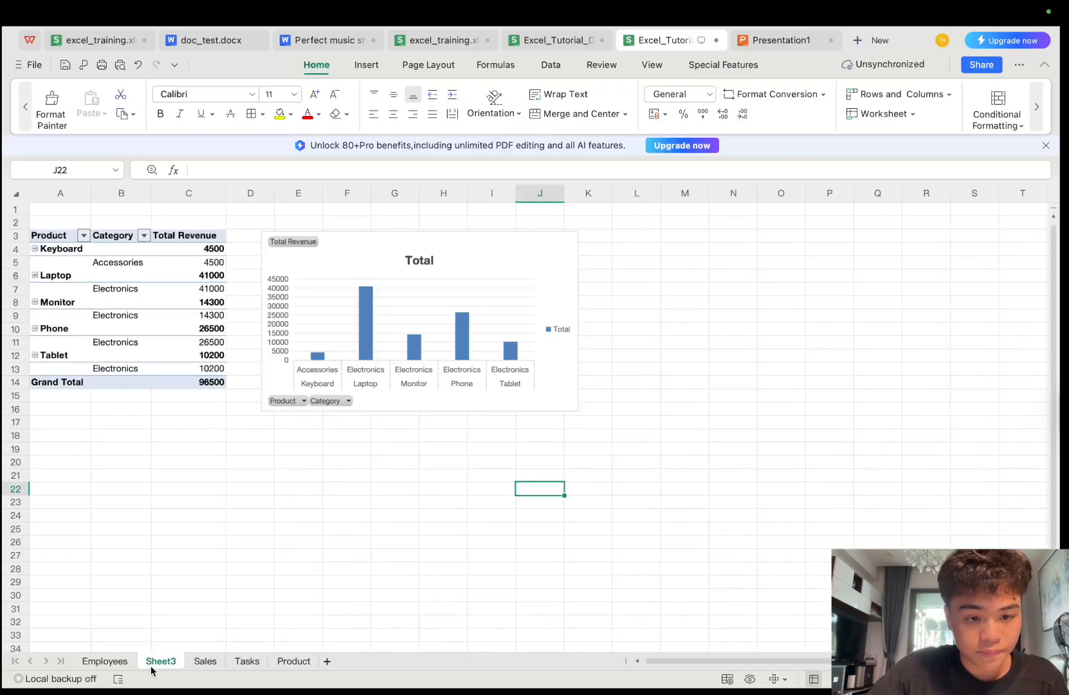
left_click(245, 663)
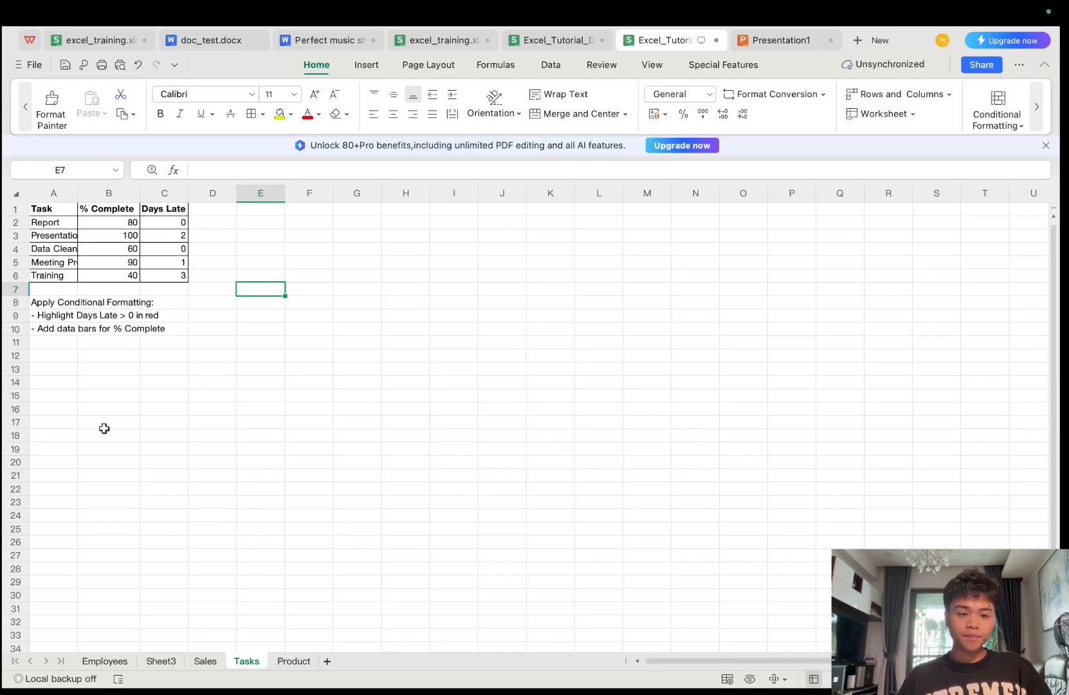
double_click(78, 195)
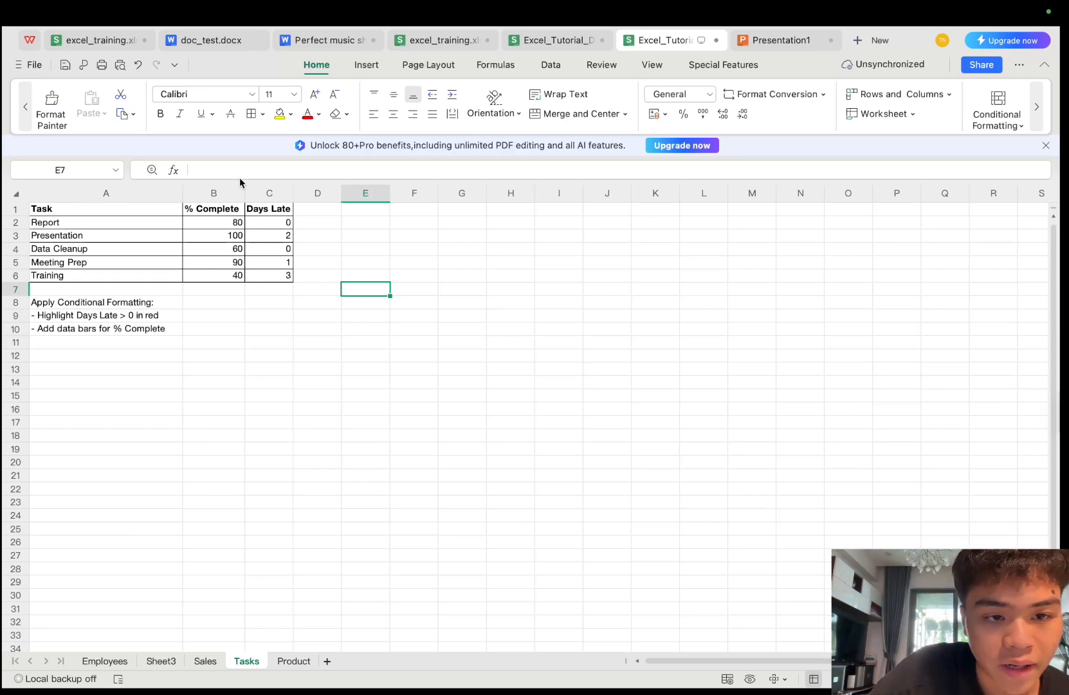
Create a conditional formatting rule for B2:C6 that formats all cells based on their values, using the Icon Sets style
left_click(215, 209)
left_click_drag(211, 221, 274, 278)
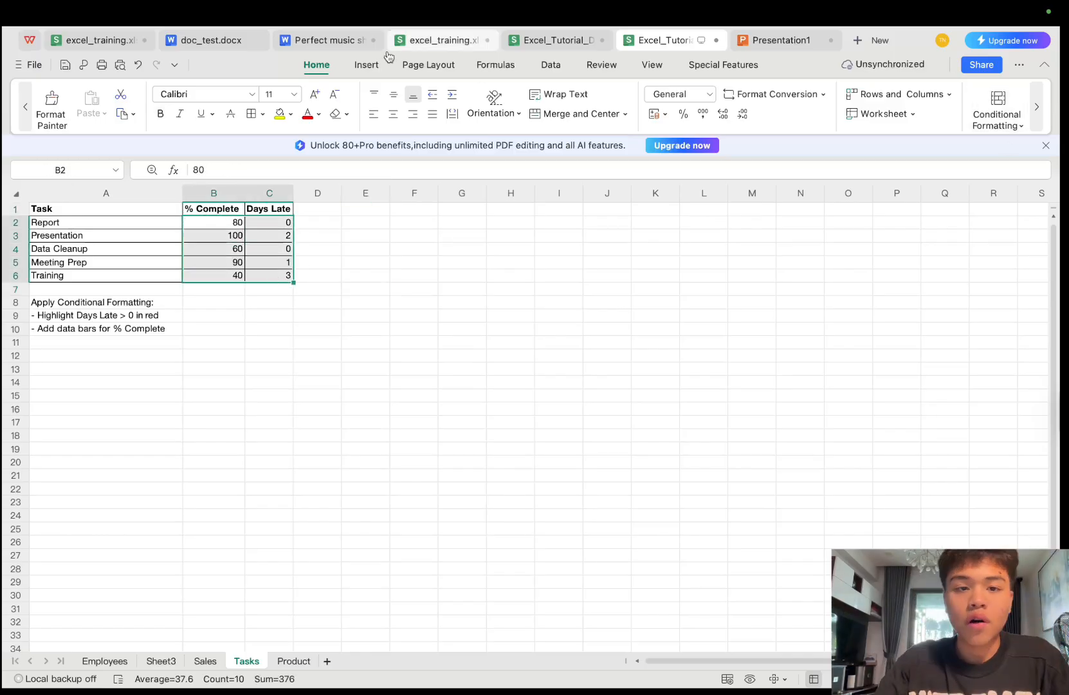
left_click(1021, 127)
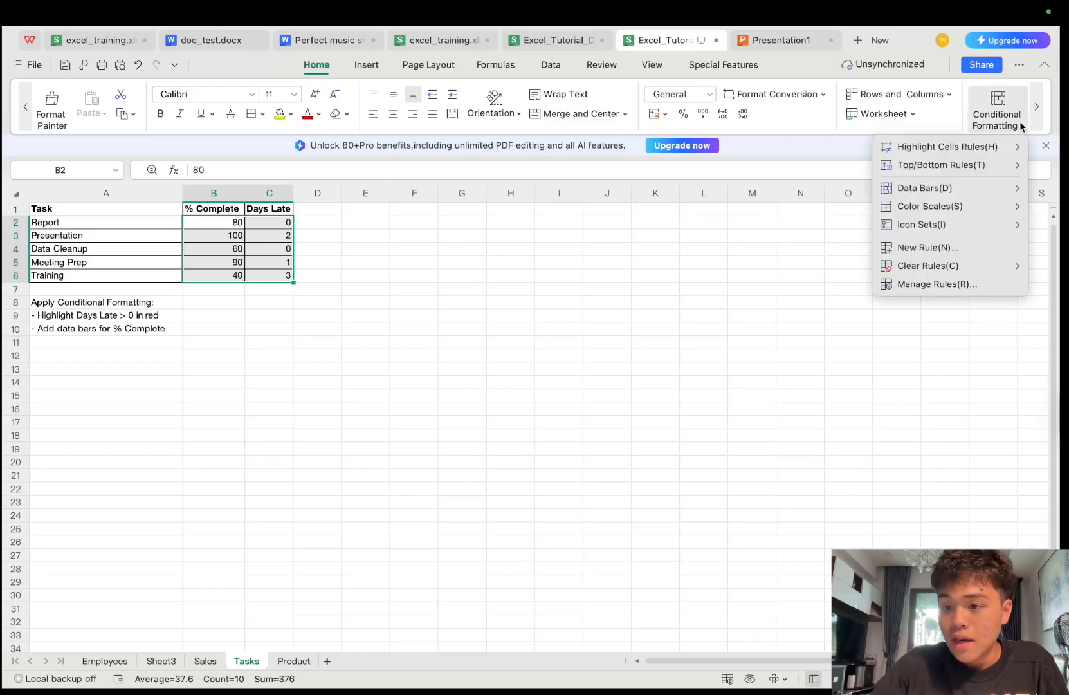
left_click(950, 282)
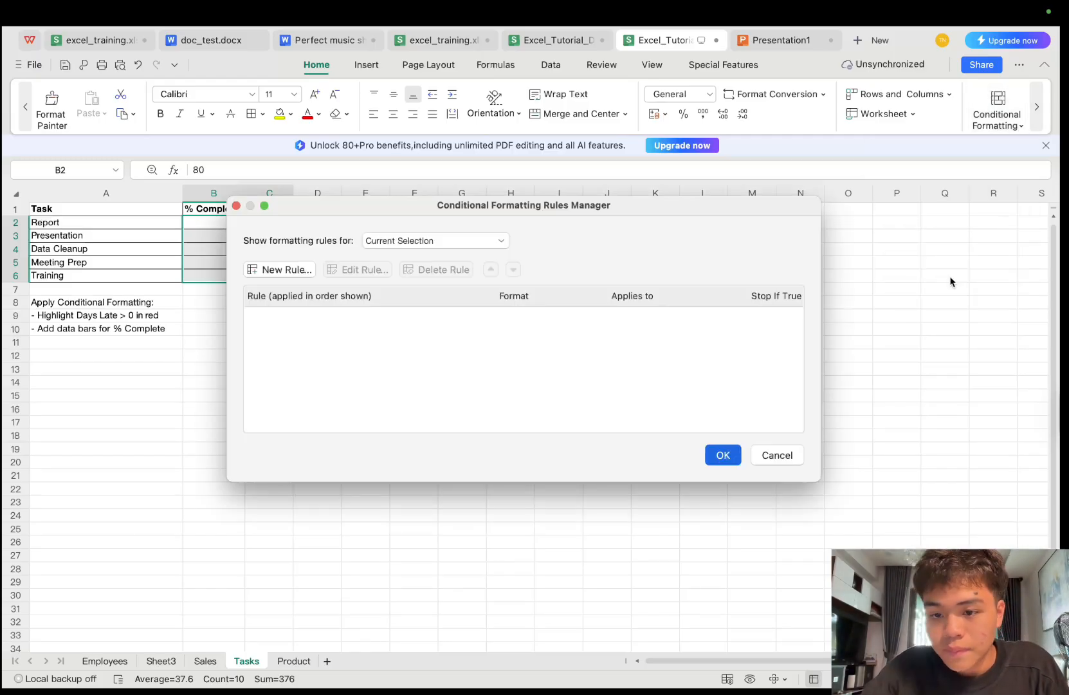
left_click(280, 269)
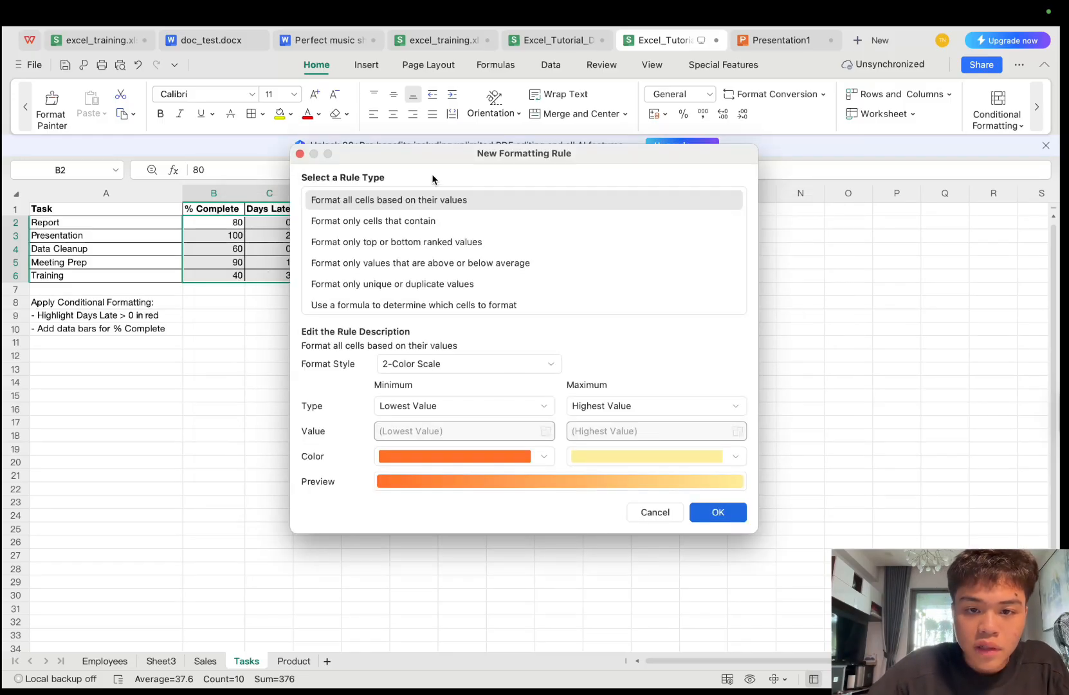
left_click_drag(452, 159, 561, 166)
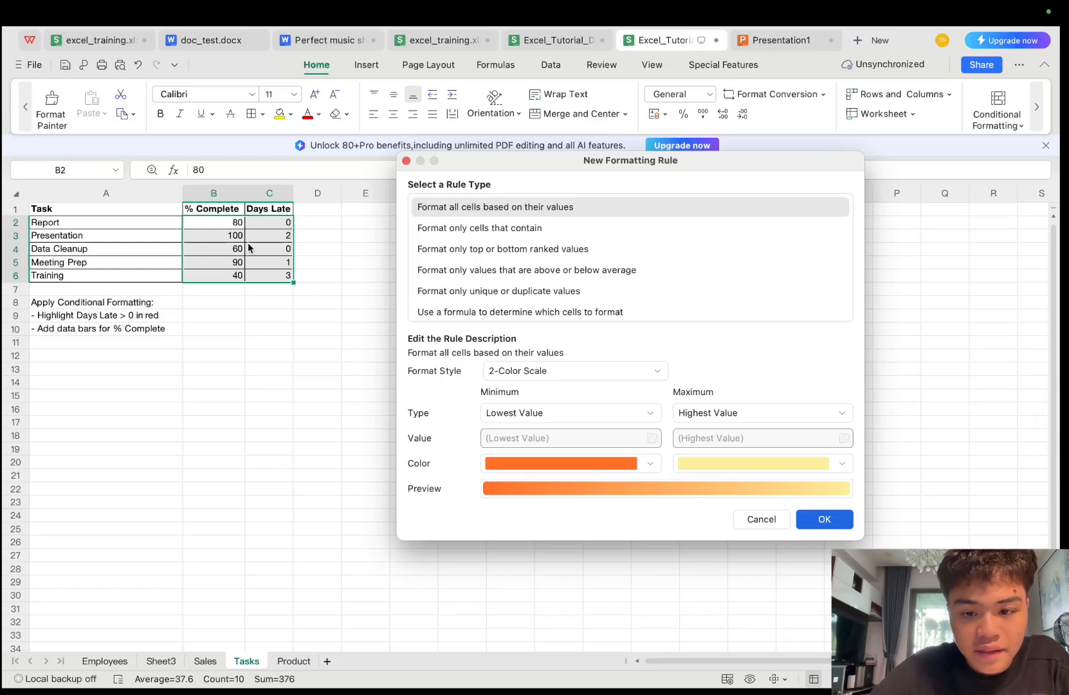
scroll(475, 279, "down", 1)
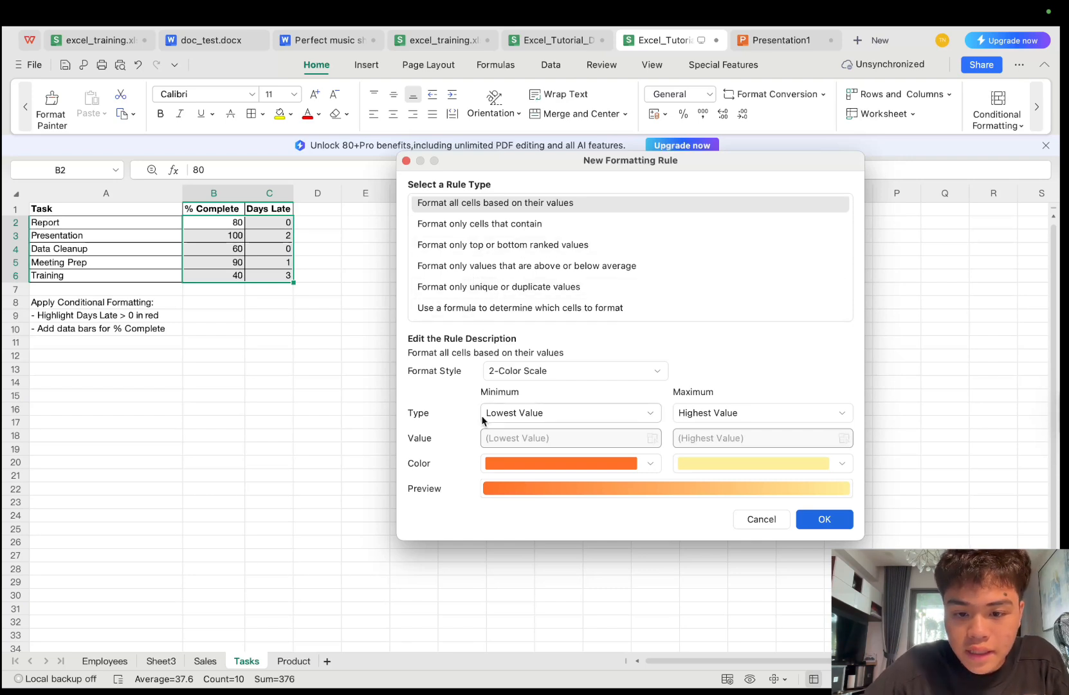
scroll(450, 217, "up", 1)
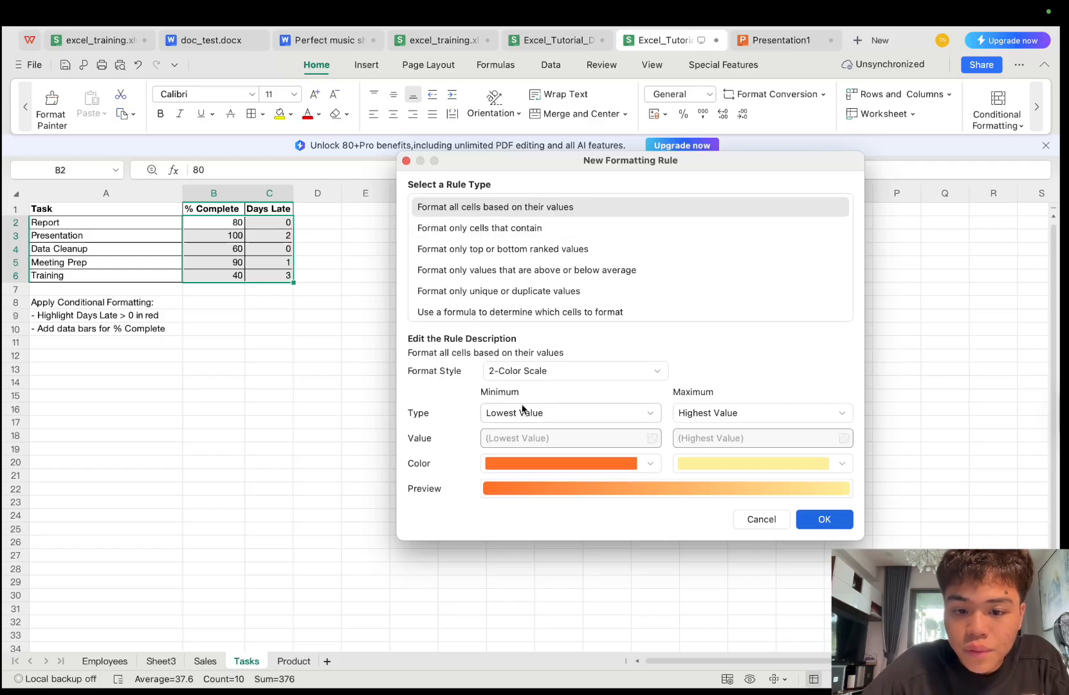
left_click(553, 370)
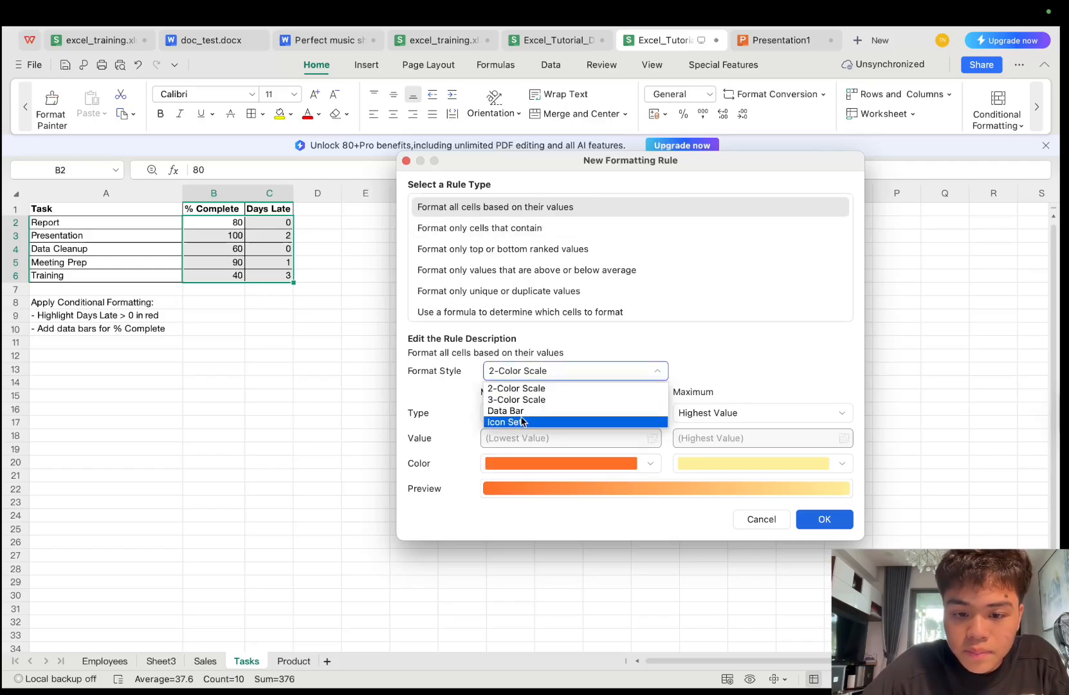
left_click(584, 344)
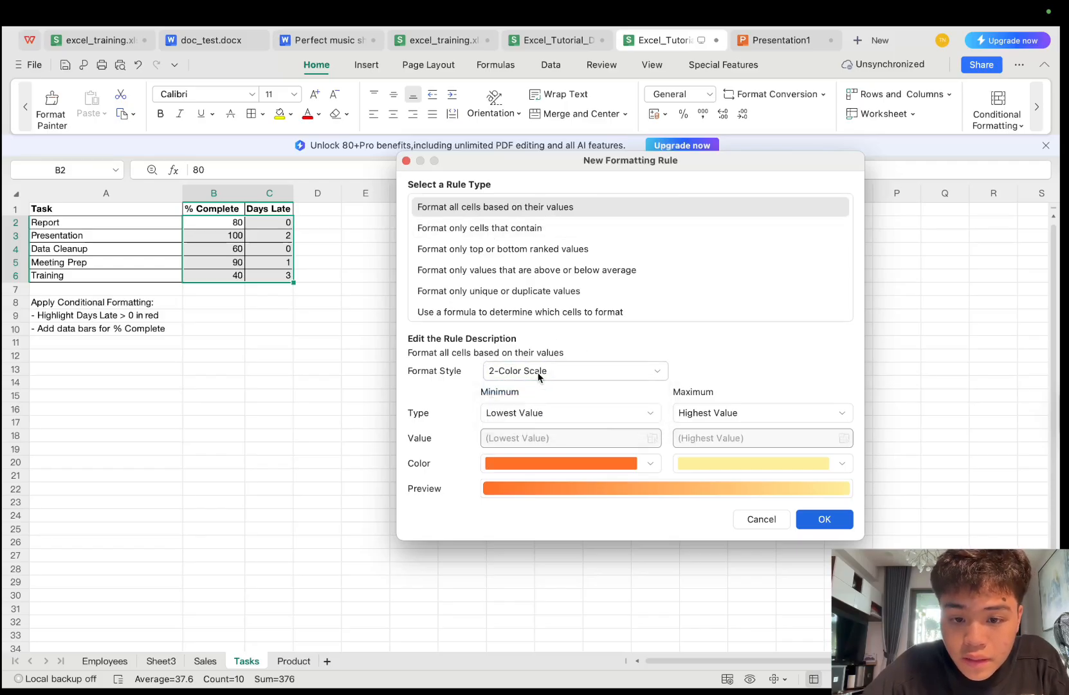
left_click(540, 371)
left_click(510, 433)
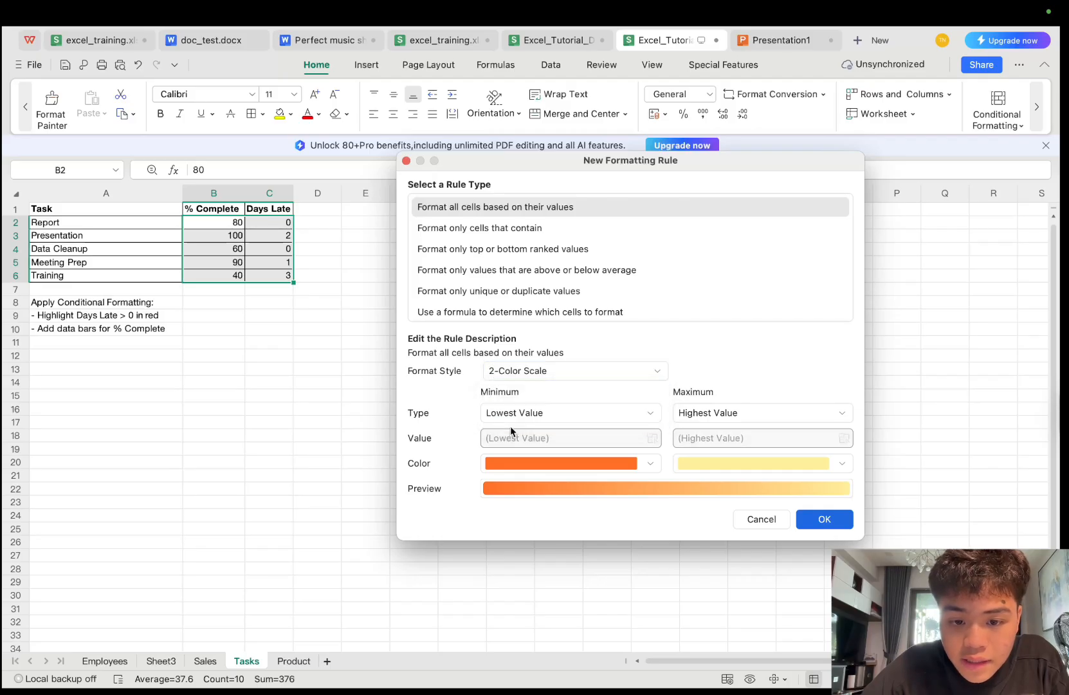
left_click(541, 370)
left_click(515, 424)
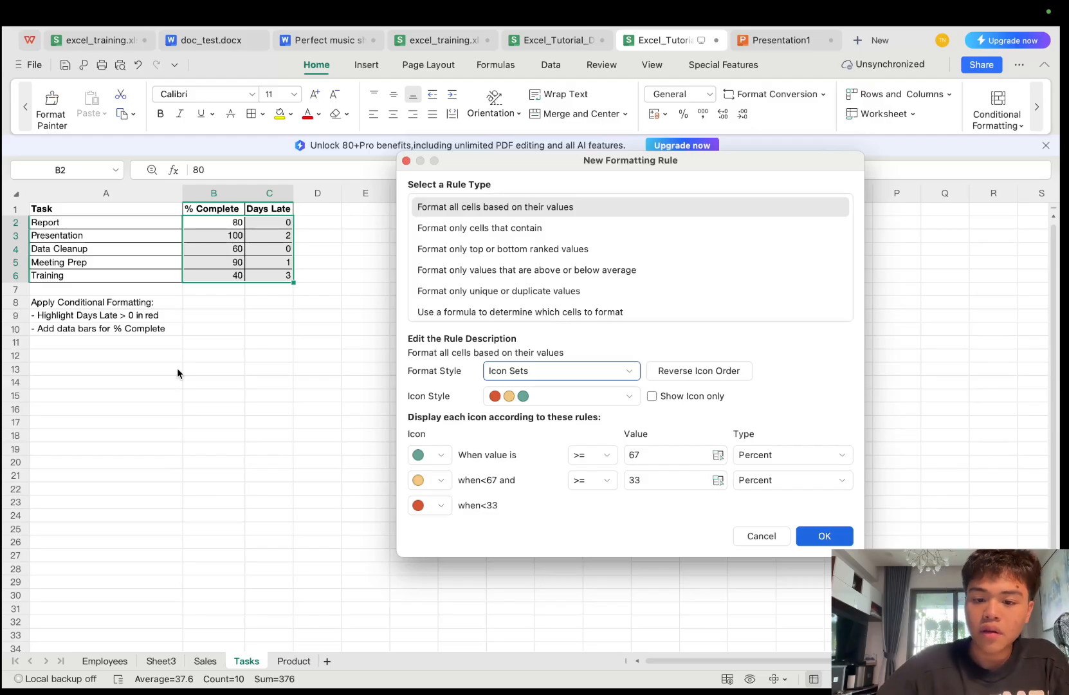
Set the green icon's threshold to a Number value >= 80
left_click(653, 456)
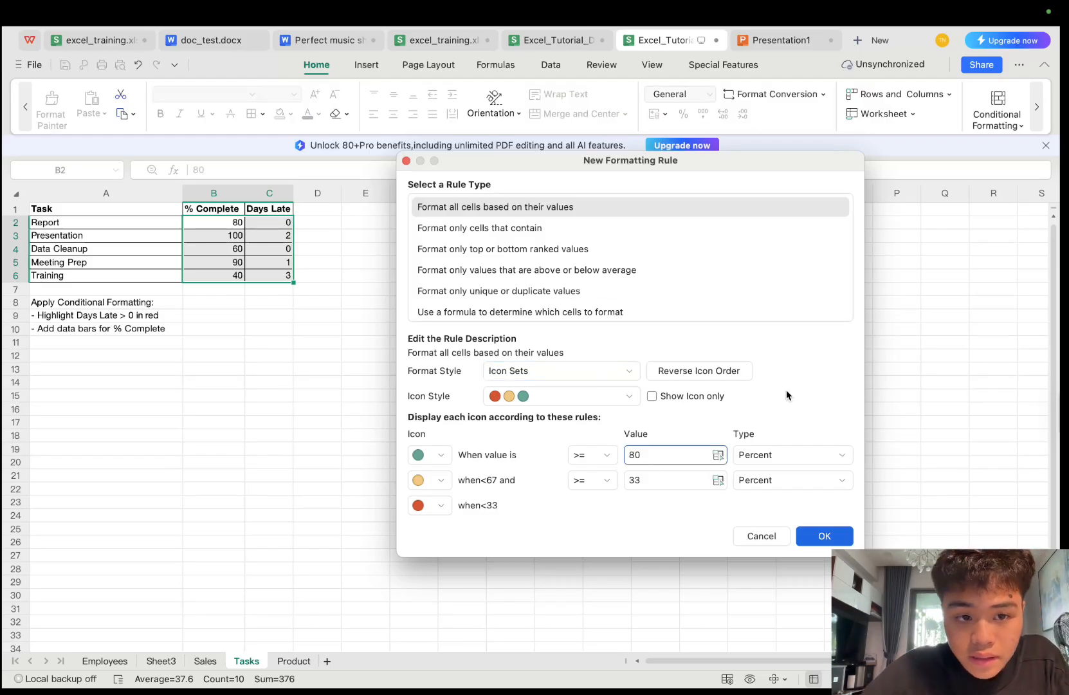
left_click(818, 454)
left_click(779, 475)
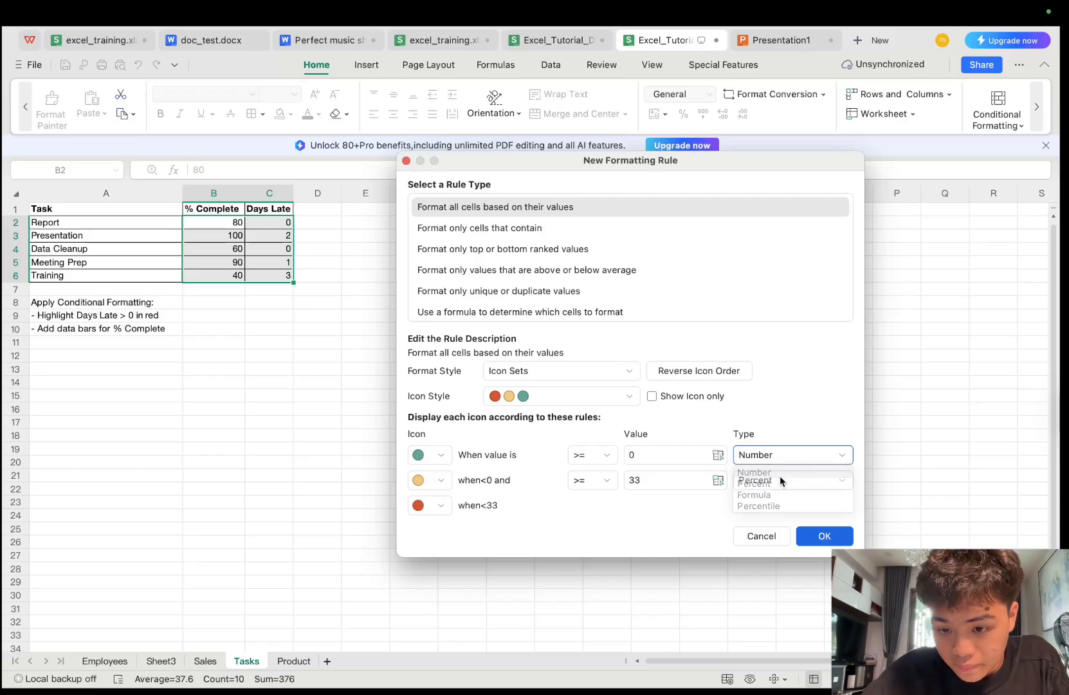
left_click(668, 454)
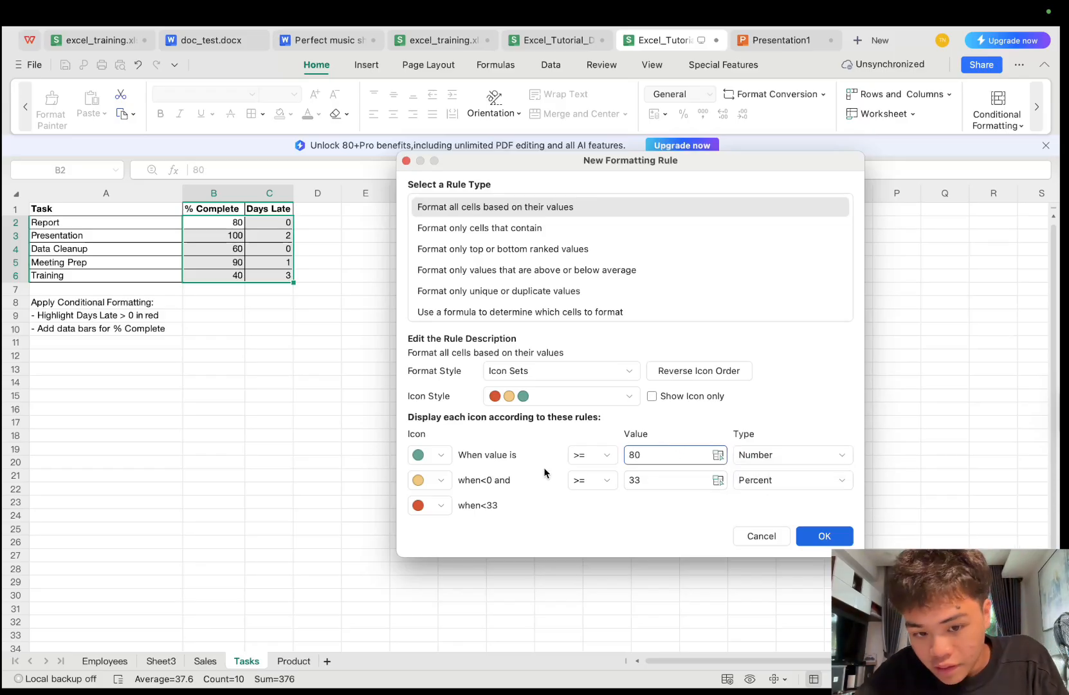
left_click(440, 480)
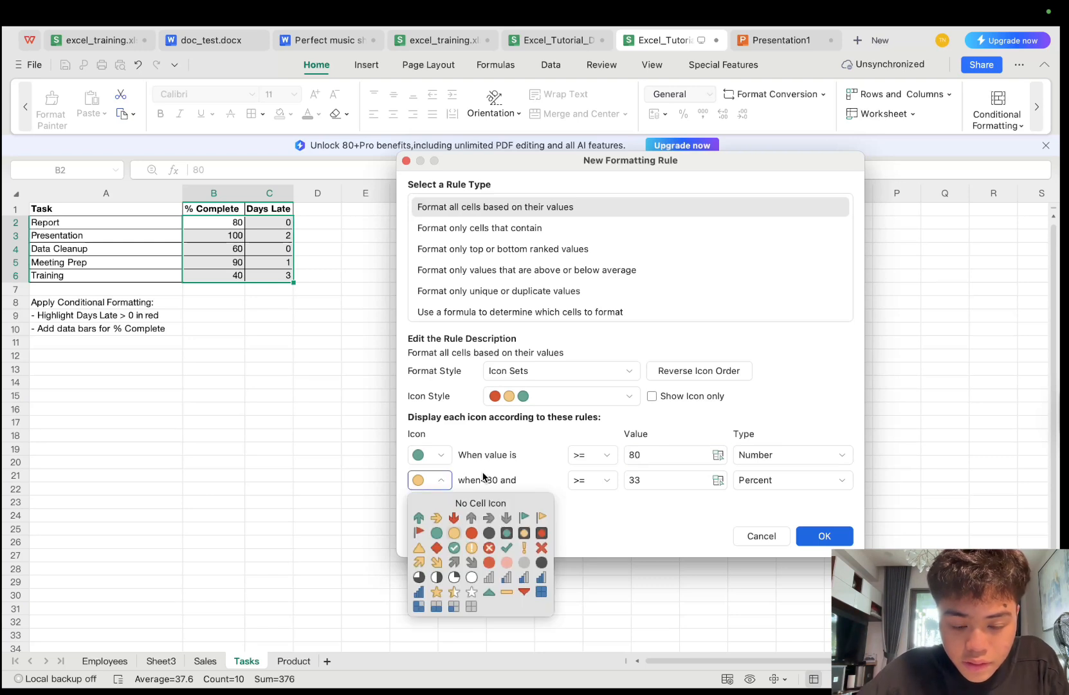
left_click(508, 465)
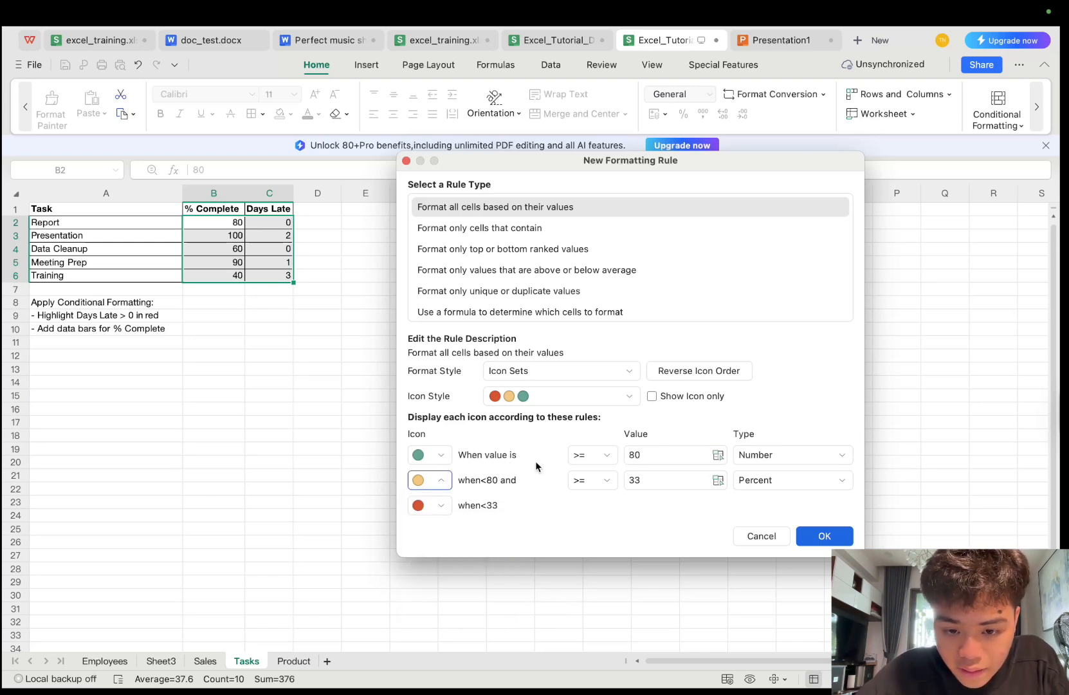
Set the second icon's threshold to a Number value >= 0
left_click(656, 480)
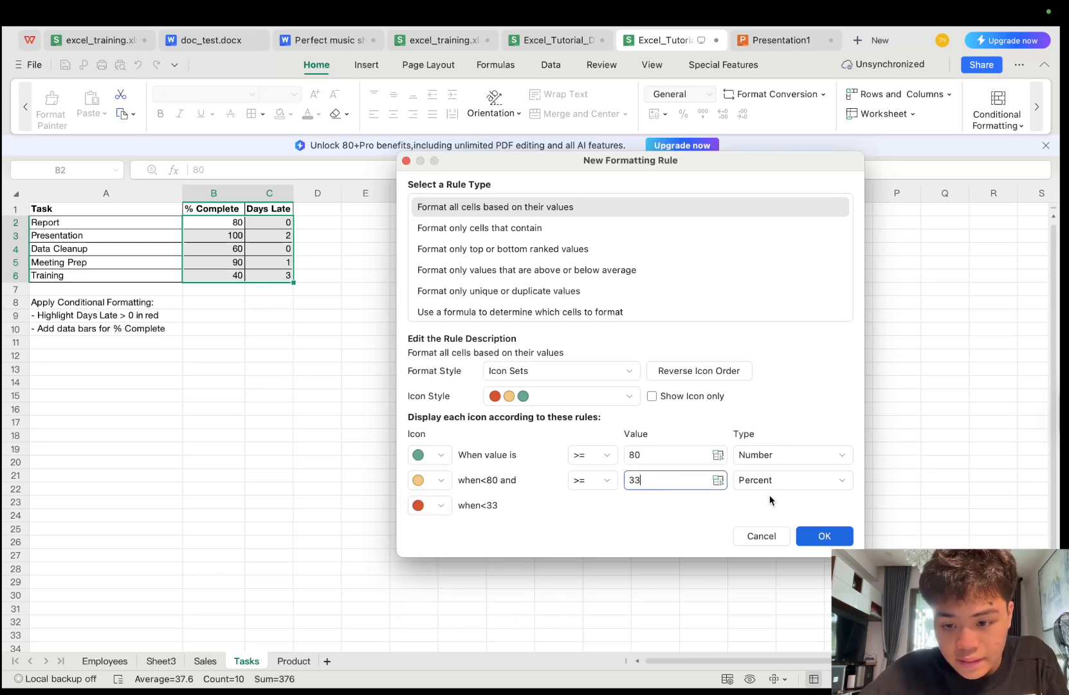
key("BackSpace")
key("BackSpace")
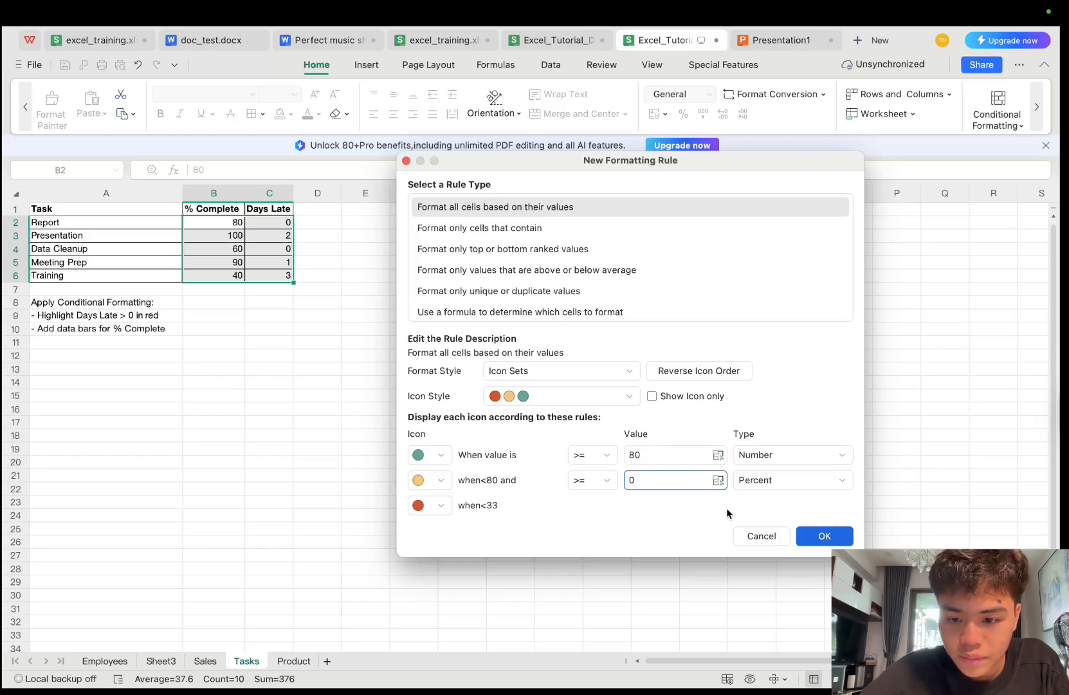
left_click(767, 479)
left_click(763, 499)
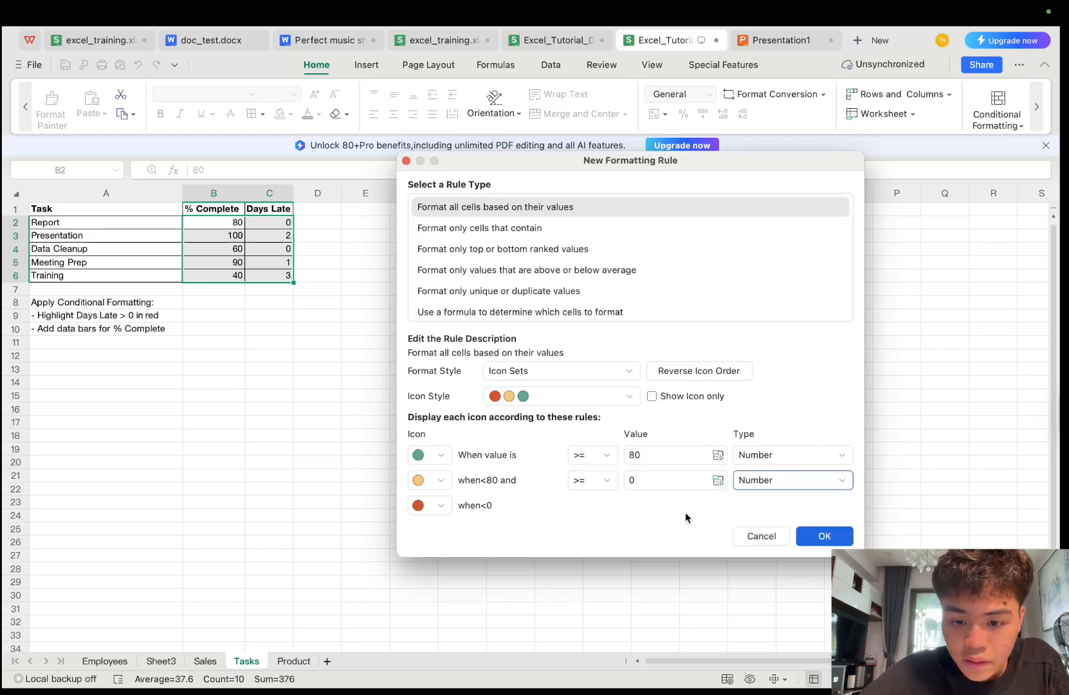
Change the second icon from the yellow to the red circle and apply the icon set rule to B2:C6
left_click(441, 483)
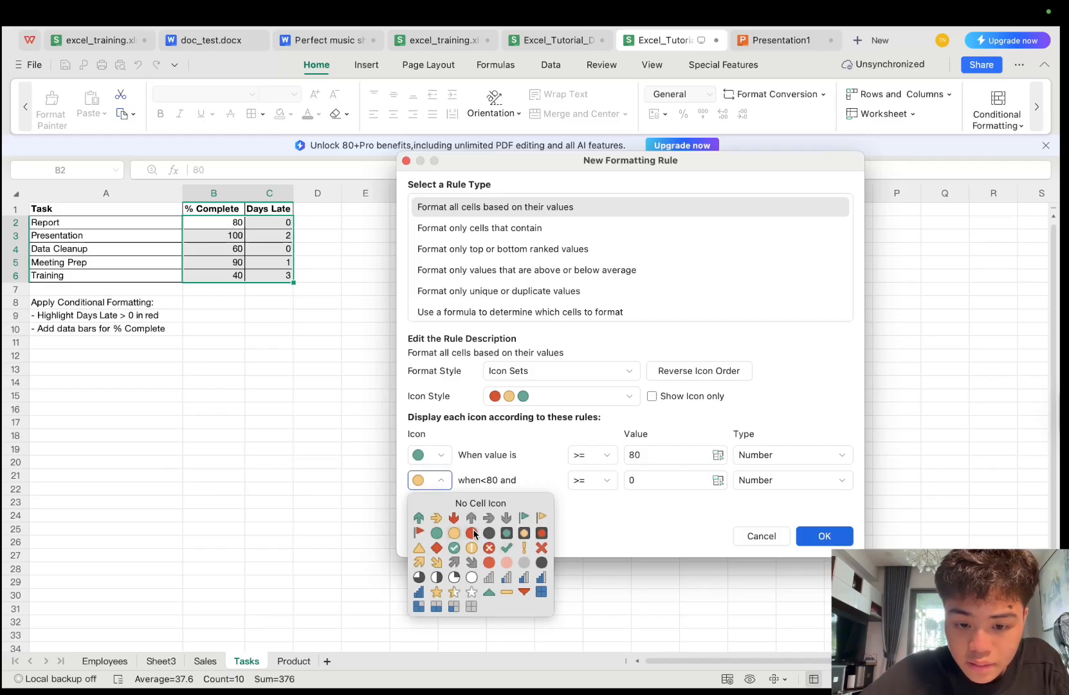
left_click(473, 534)
left_click(812, 536)
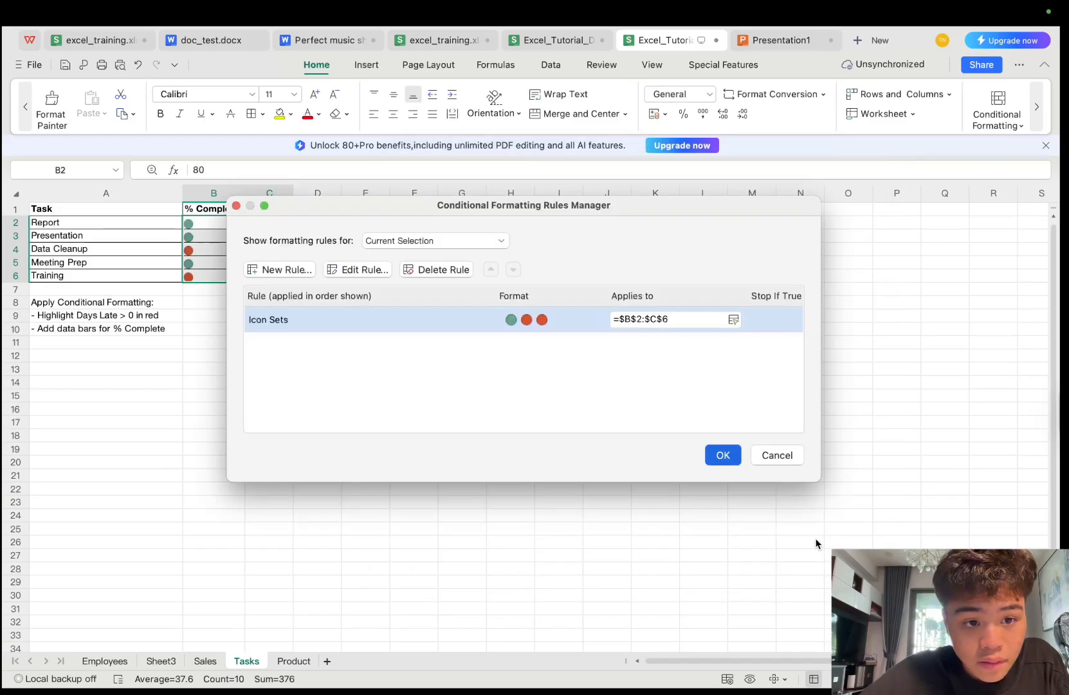
left_click(729, 455)
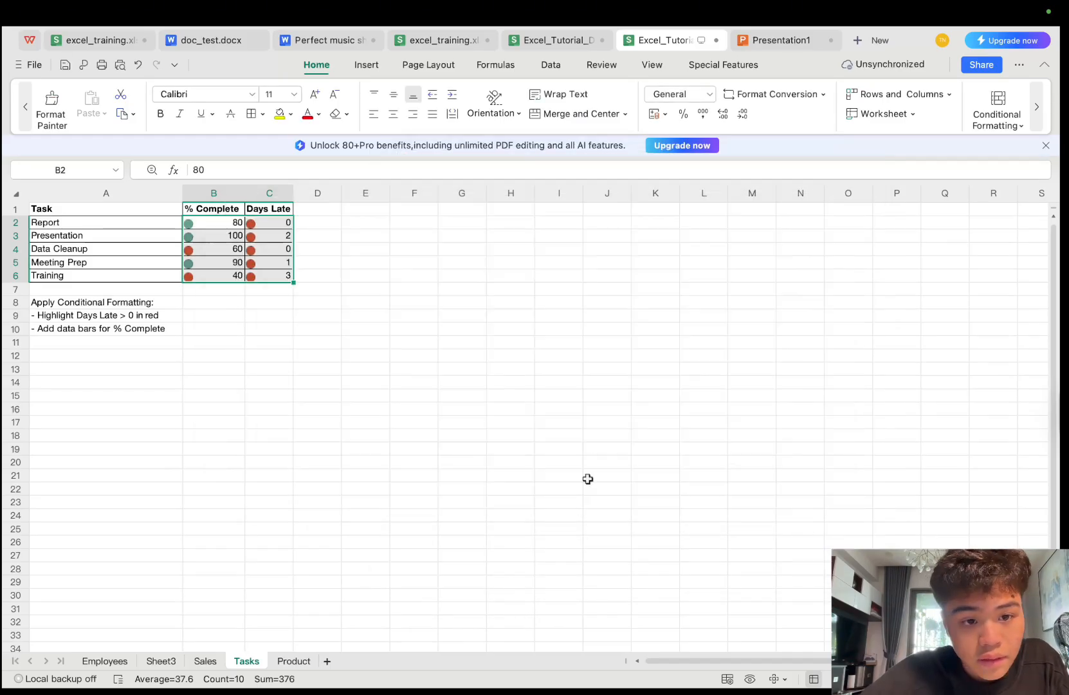
left_click(370, 354)
left_click(214, 222)
left_click_drag(272, 220, 266, 268)
left_click_drag(209, 228, 199, 276)
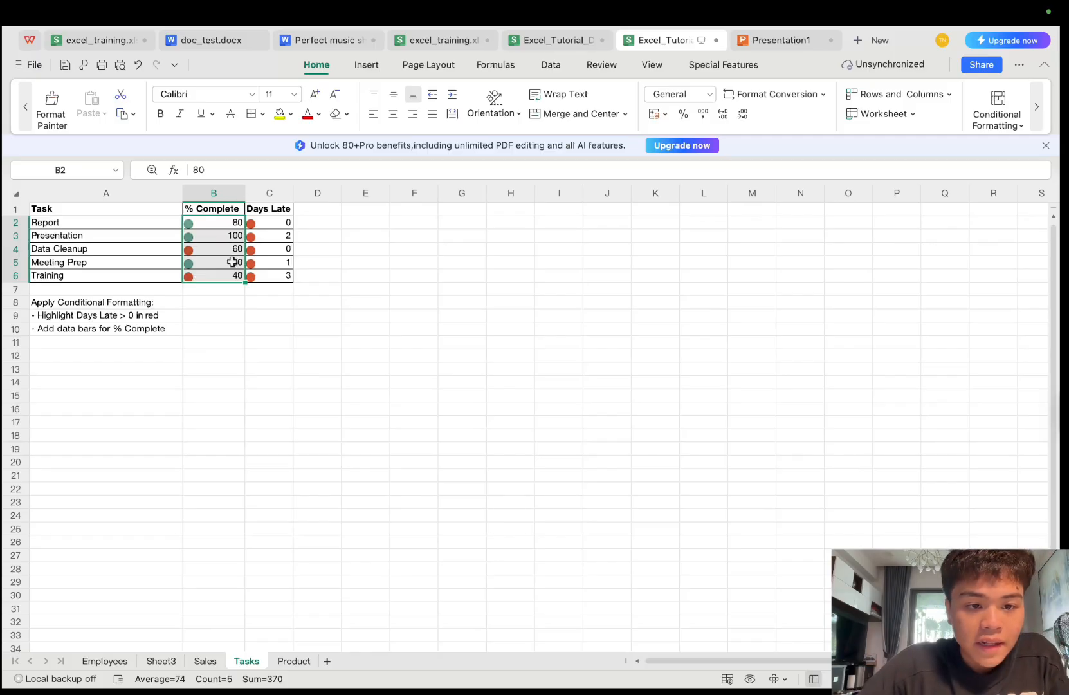
left_click(290, 311)
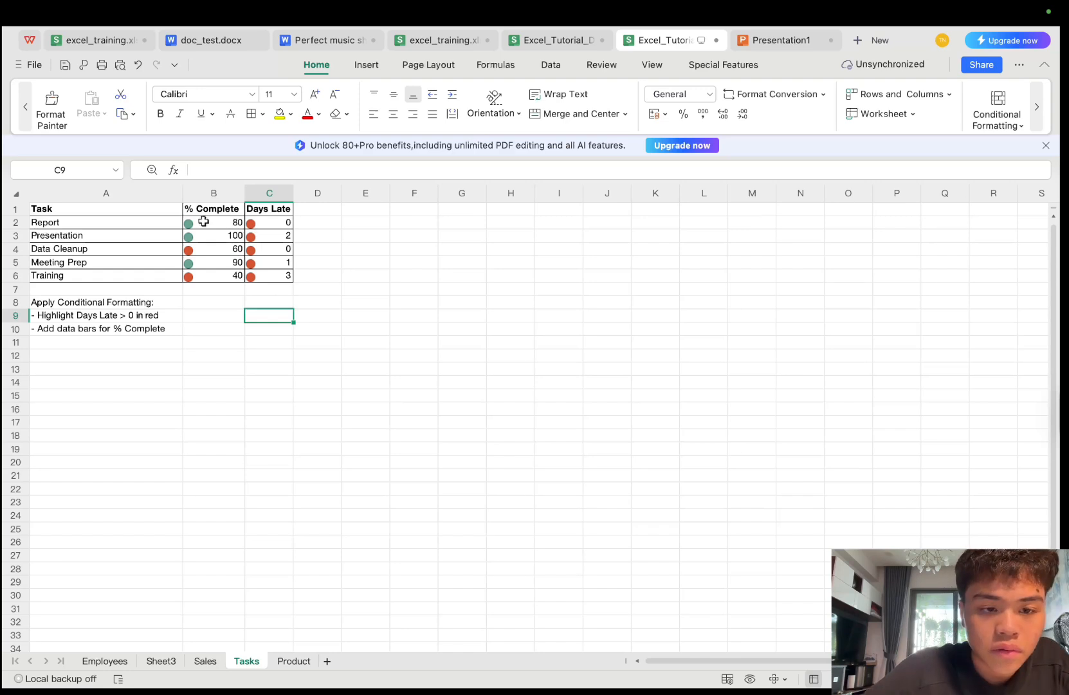
Create a conditional formatting rule for B2:B6 that formats all cells based on their values, using the Data Bar style
left_click_drag(204, 221, 203, 277)
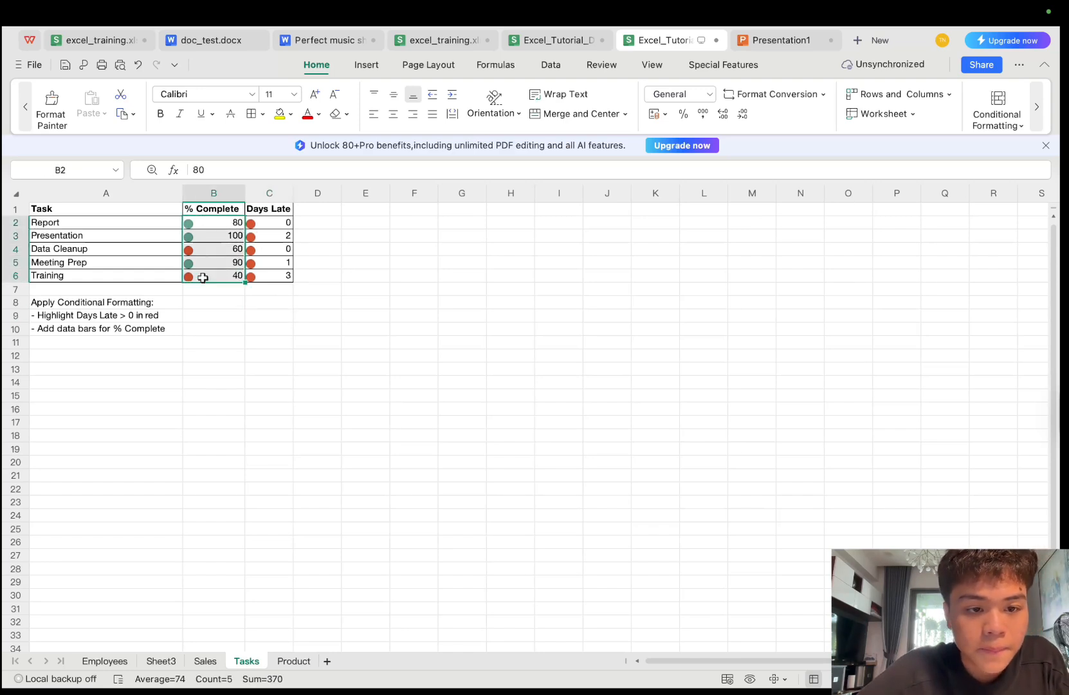
left_click(202, 277)
left_click_drag(214, 224, 212, 274)
left_click(1024, 126)
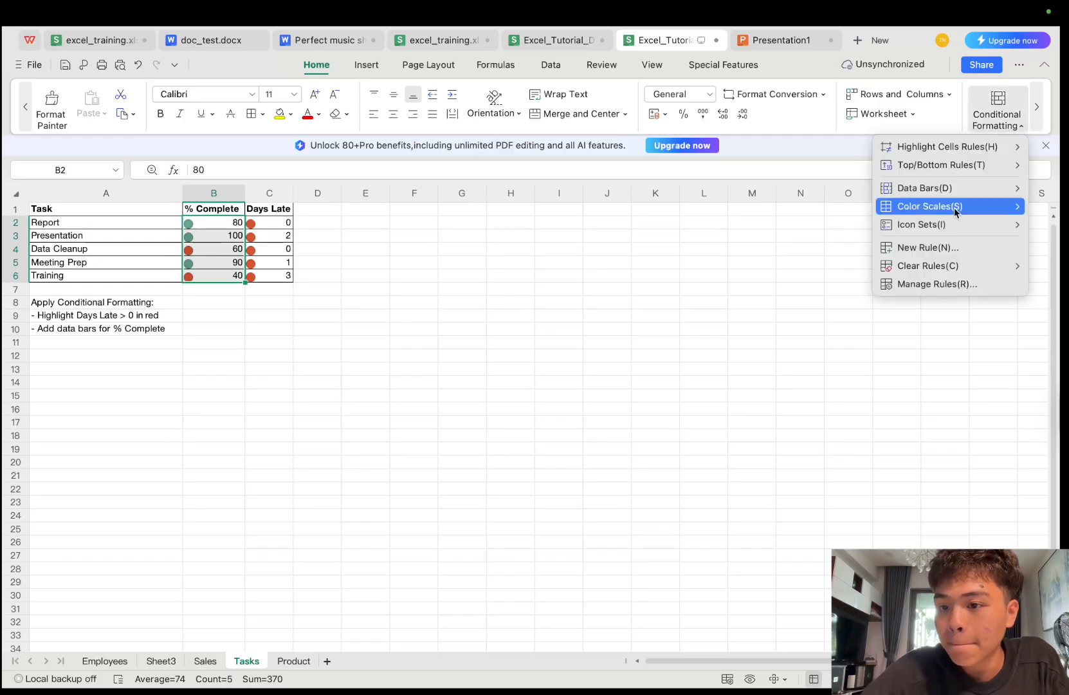
mouse_move(915, 275)
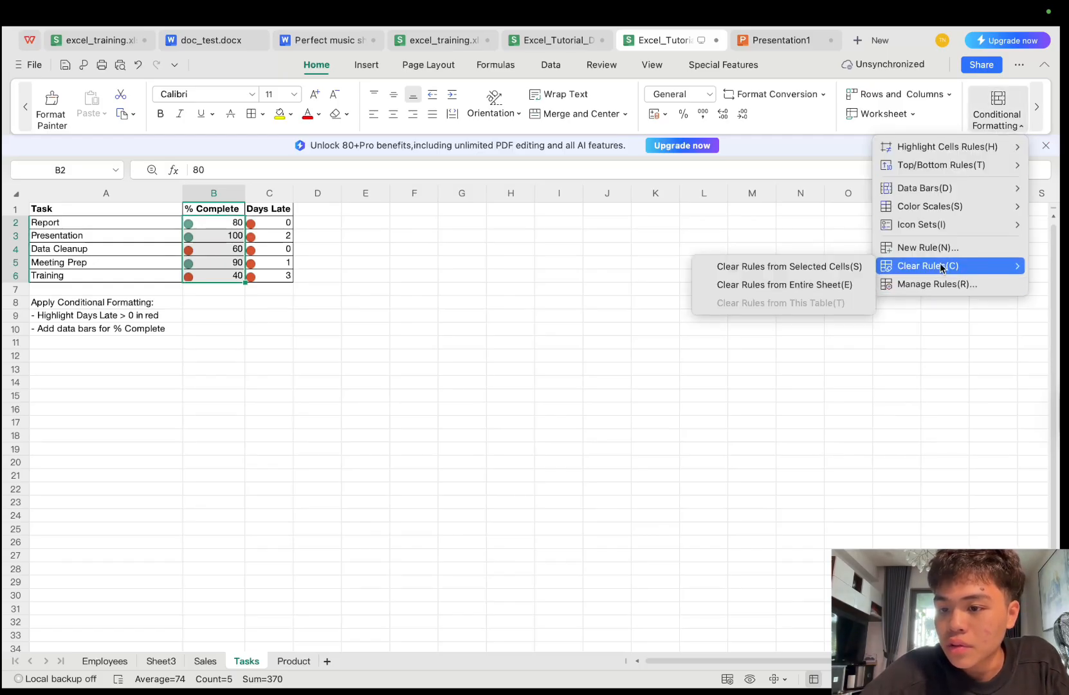
left_click(933, 247)
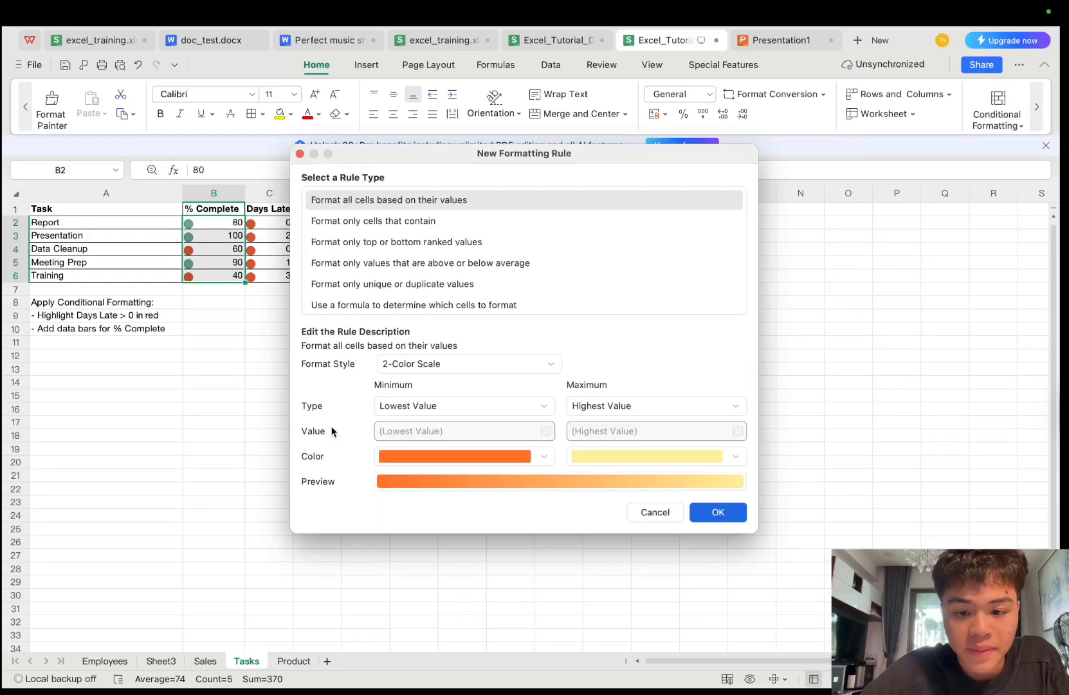
left_click(413, 368)
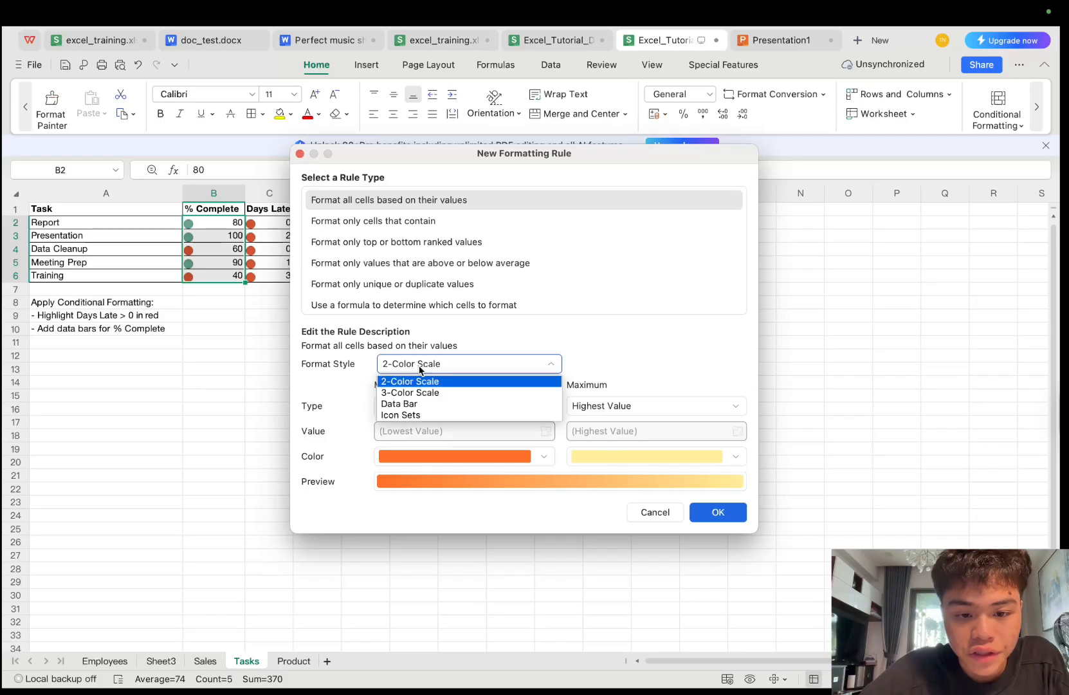
left_click(410, 406)
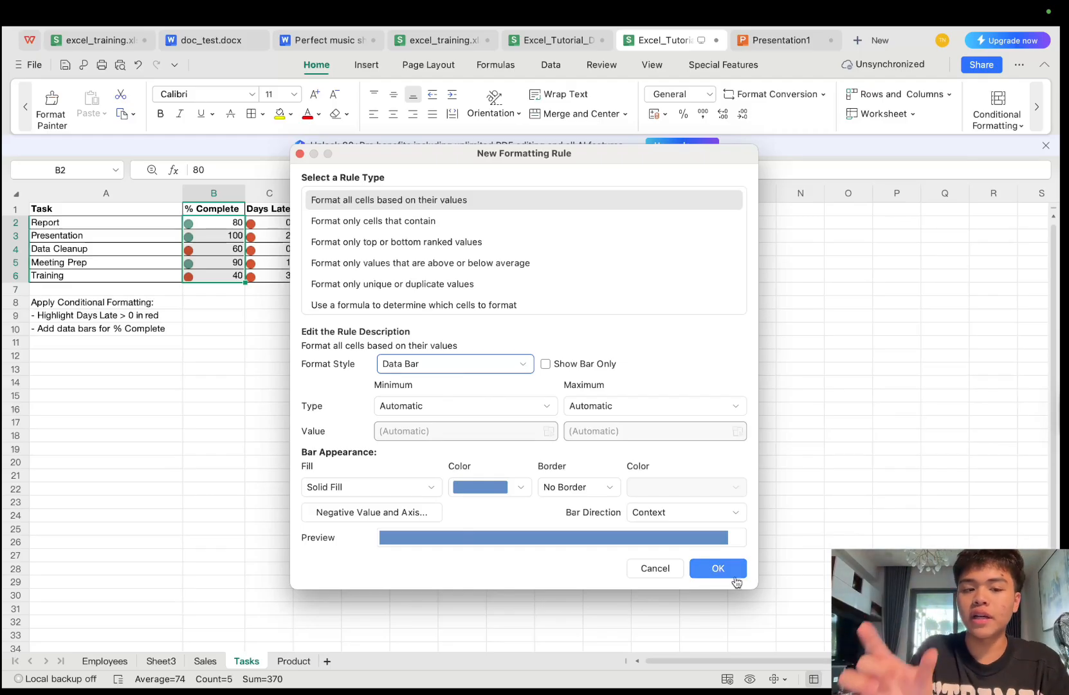
left_click(718, 568)
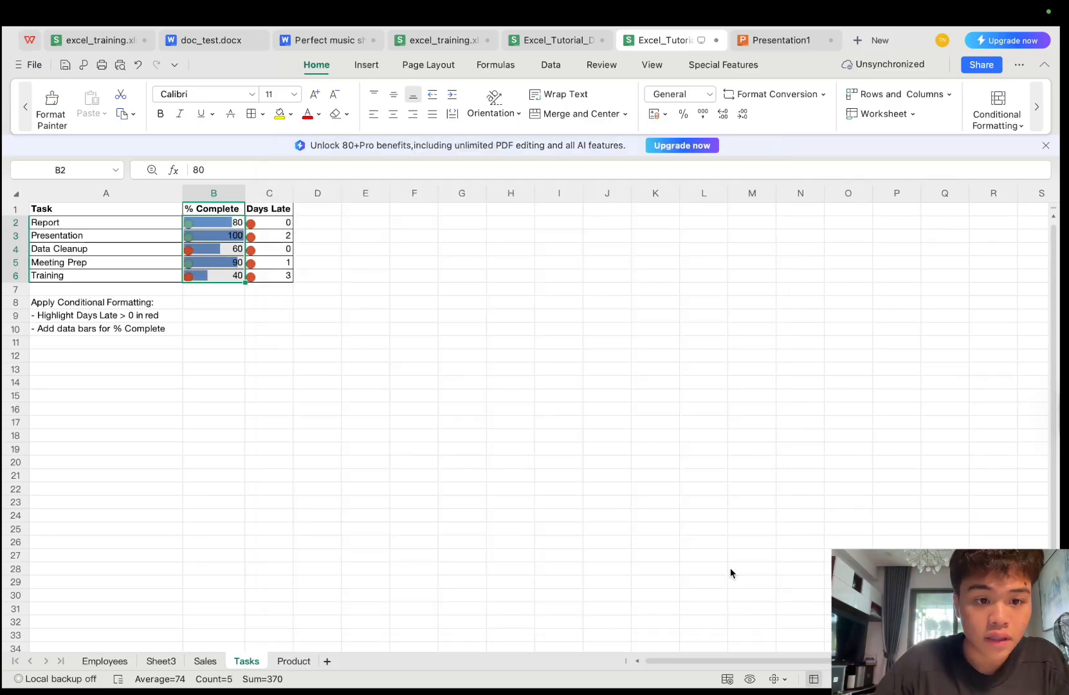
Widen the % Complete column to stretch its data bars, and narrow it again to just wider than its header
left_click(393, 431)
left_click_drag(246, 193, 337, 193)
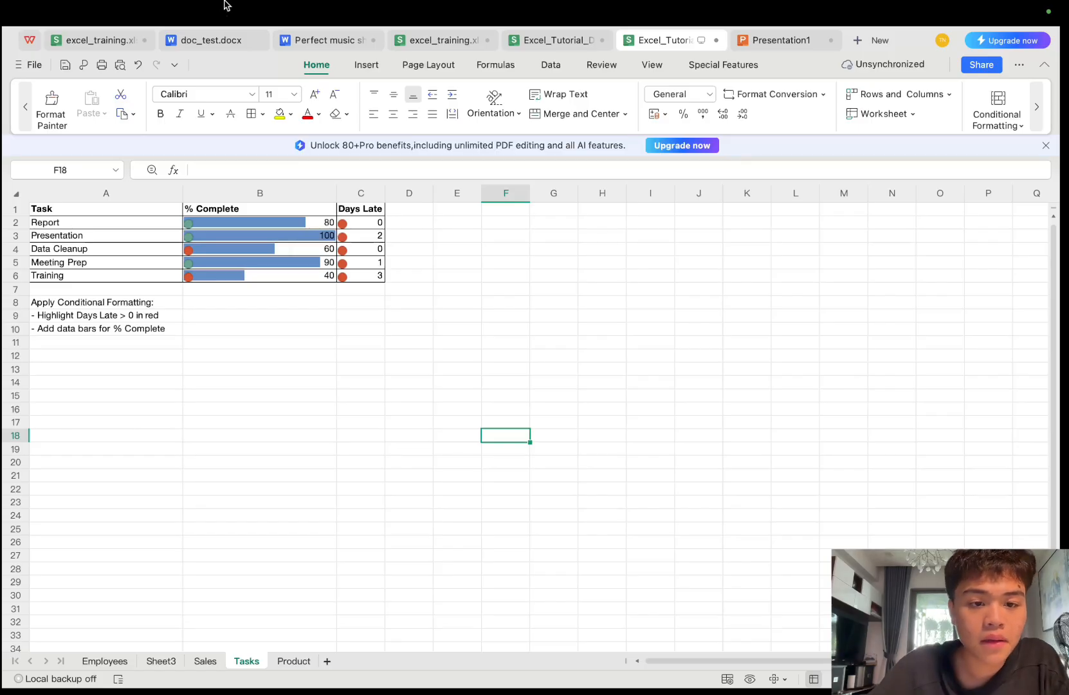
left_click_drag(337, 193, 260, 196)
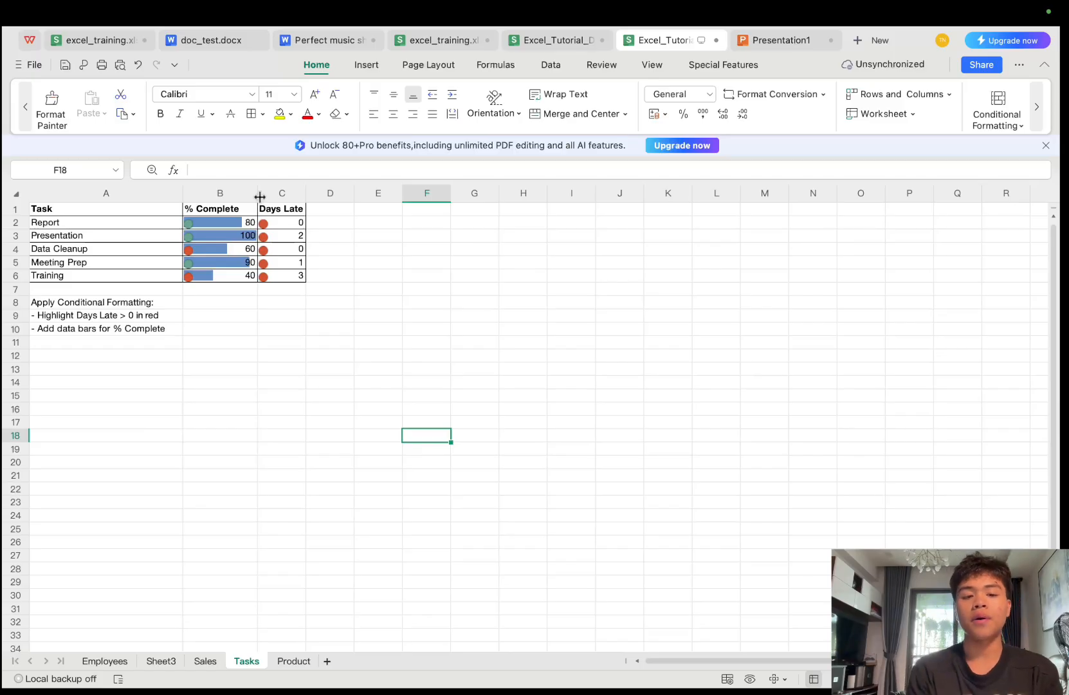
On the Employees sheet, add filters to the header row of the range A1:F9
left_click(110, 662)
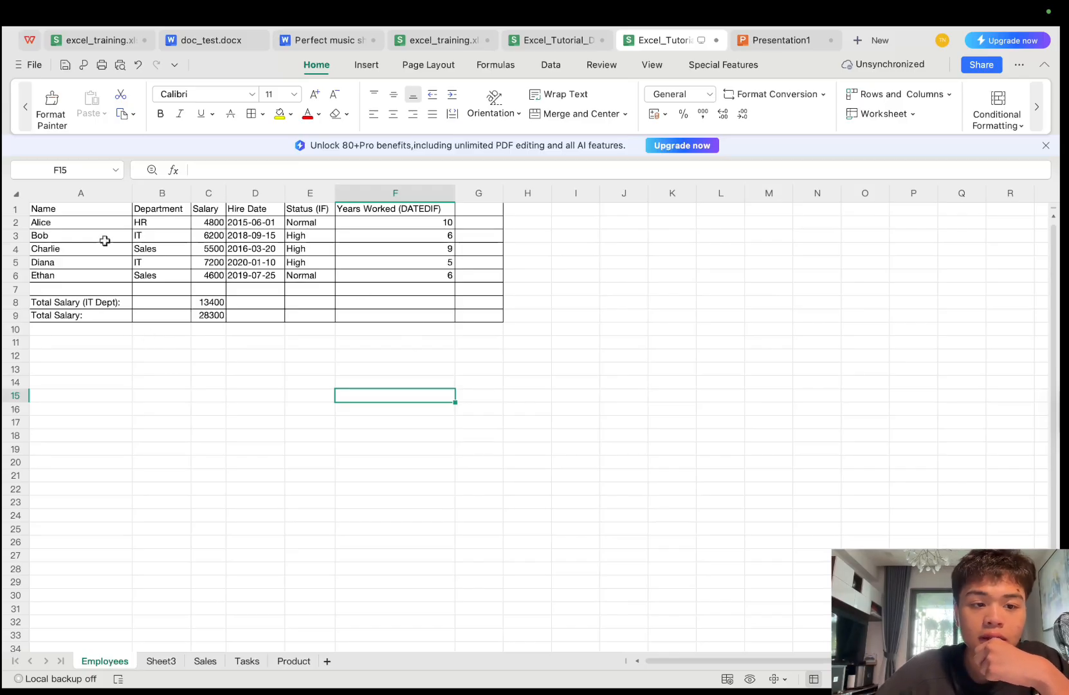
left_click(74, 211)
left_click_drag(75, 212, 417, 315)
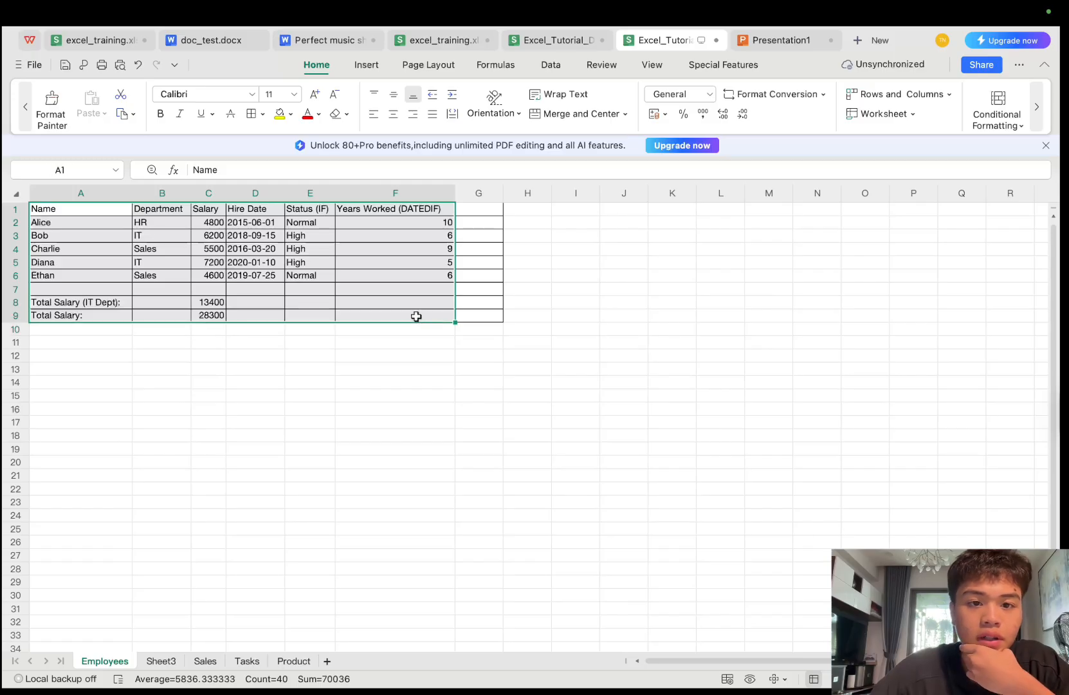
mouse_move(736, 5)
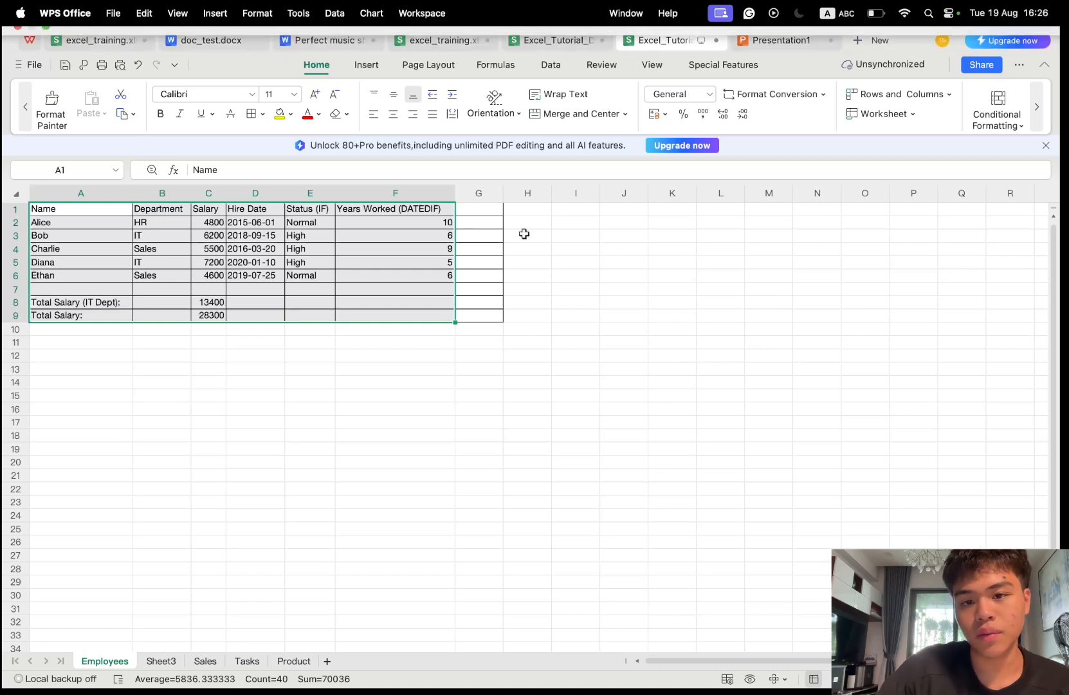
left_click(368, 65)
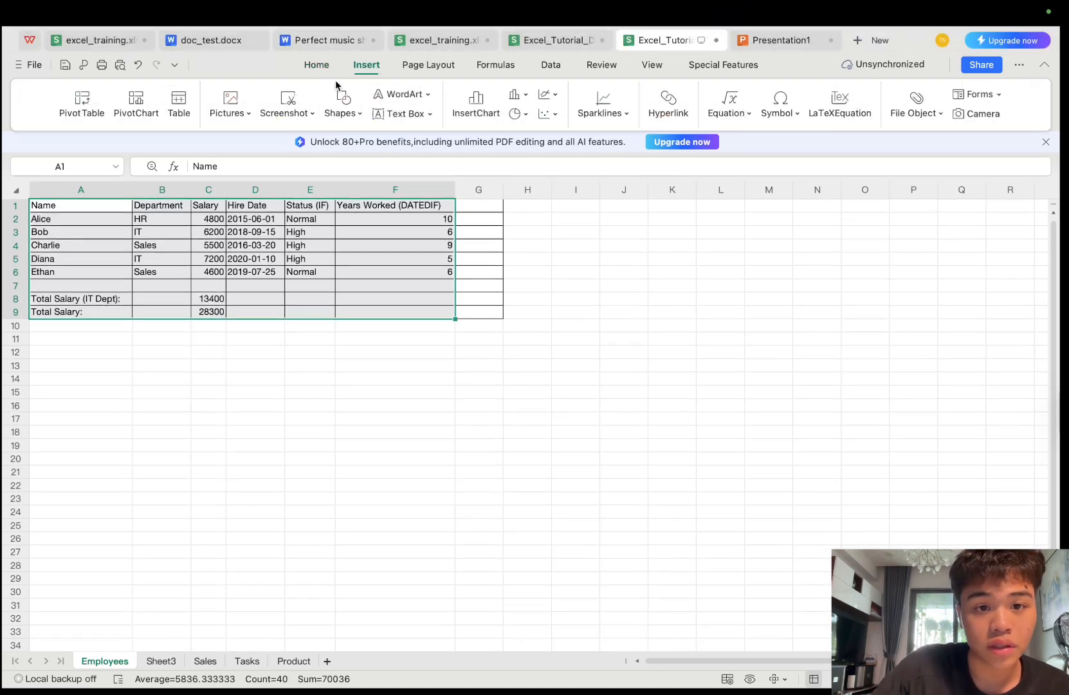
left_click(338, 71)
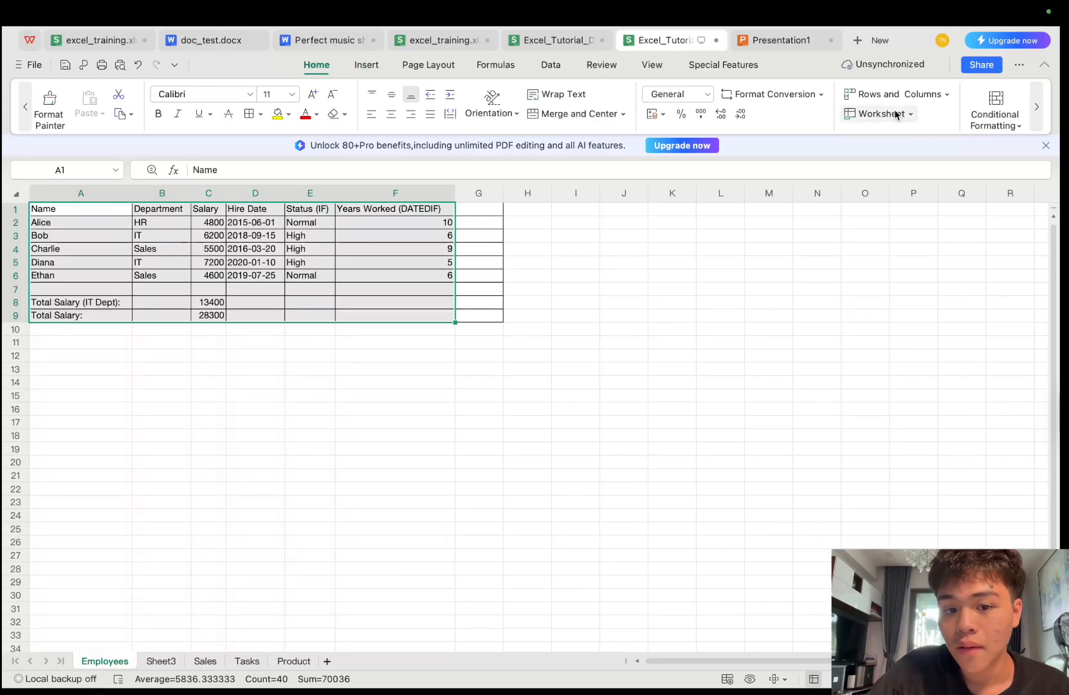
left_click(388, 67)
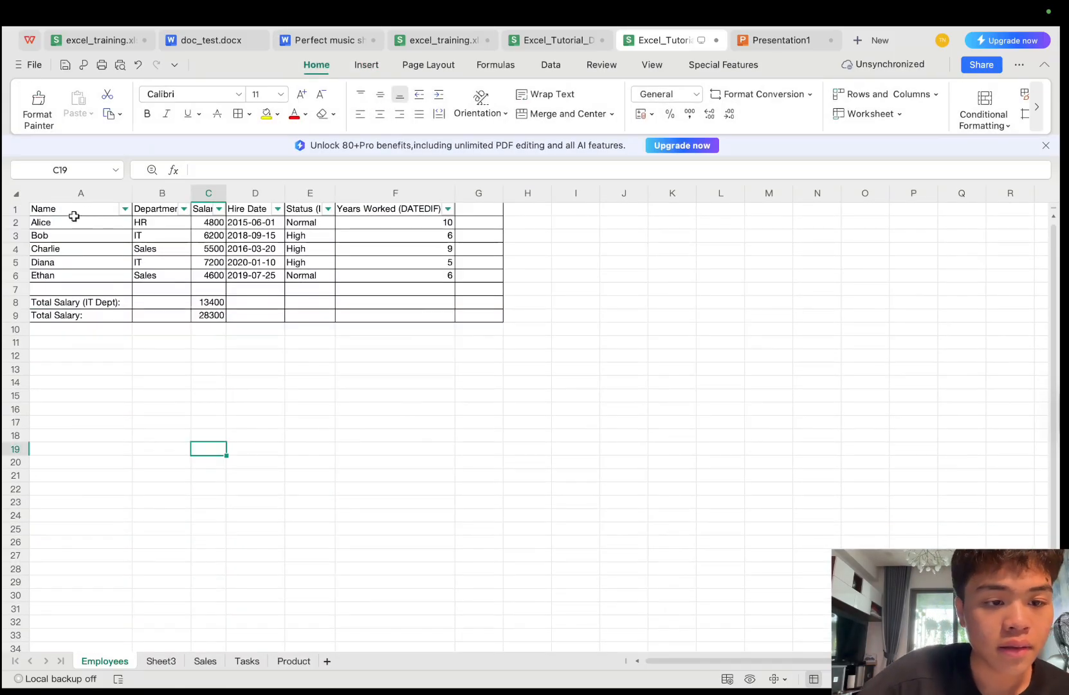
Remove the header filters from A1:F9 on the Employees sheet and turn filtering on again for the same range
left_click(74, 216)
left_click_drag(71, 215, 19, 198)
key("ctrl+z")
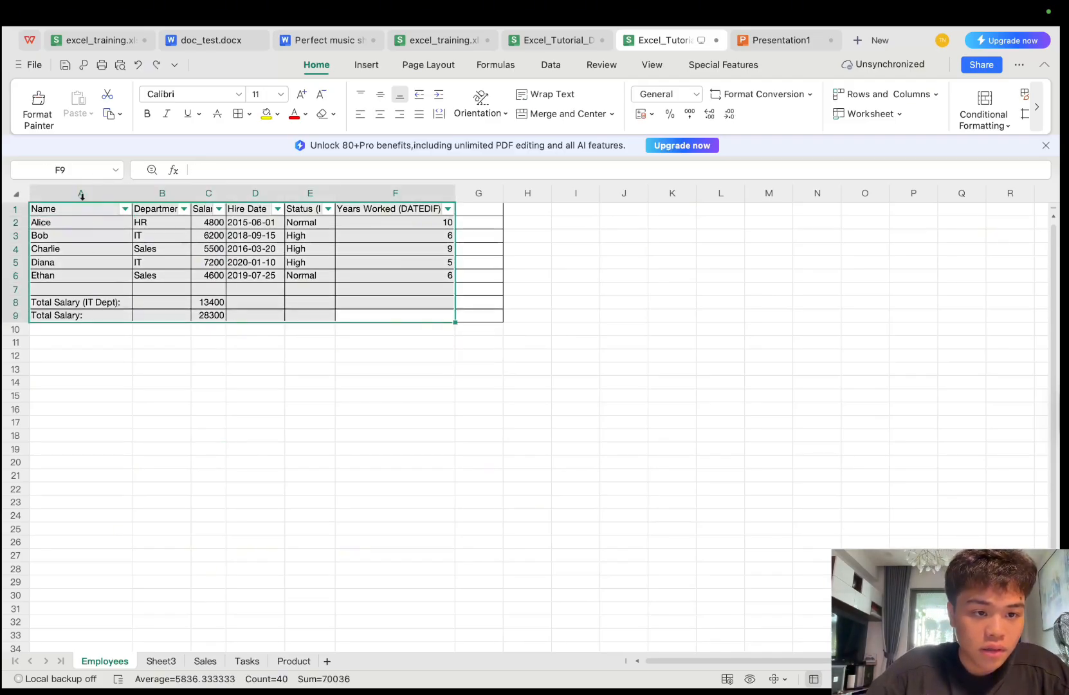
right_click(88, 232)
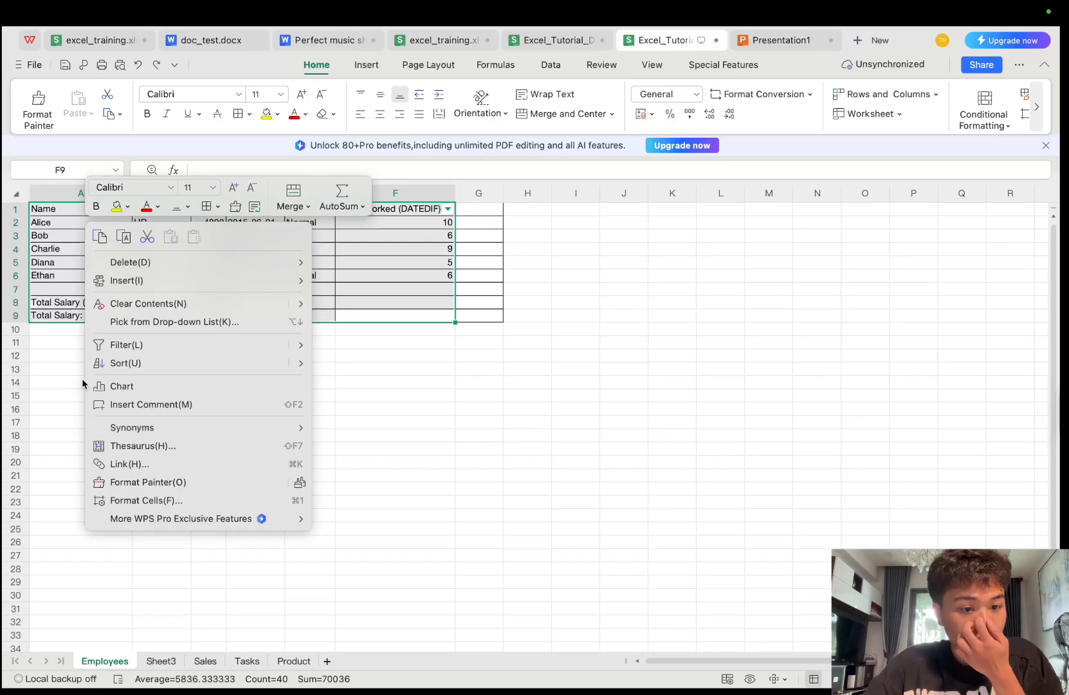
left_click(155, 350)
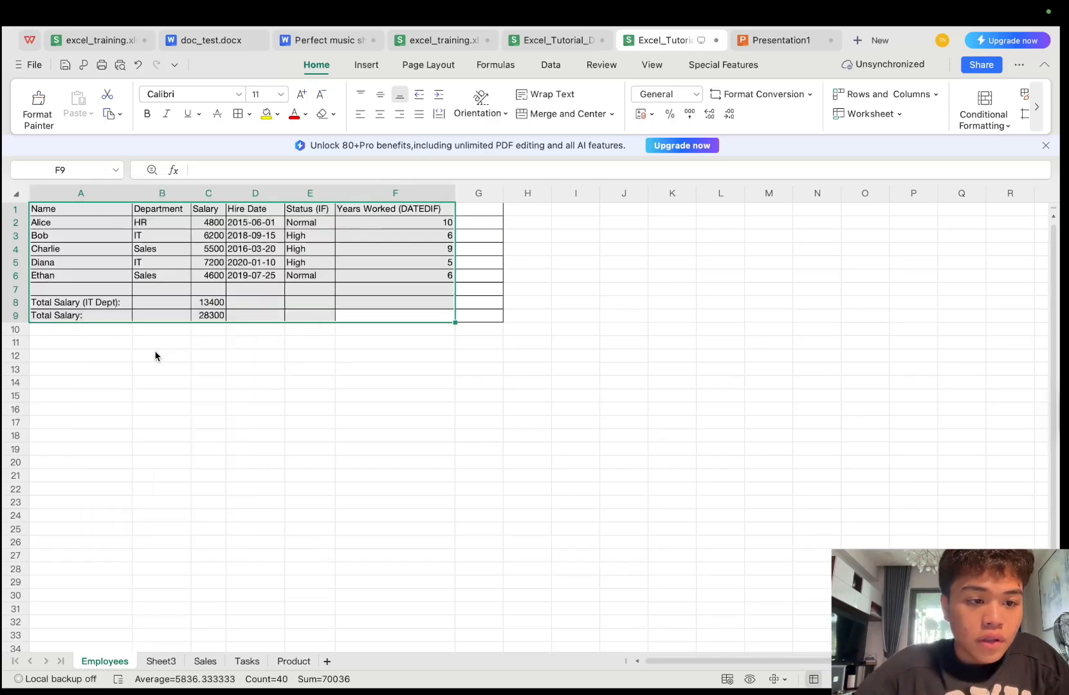
right_click(101, 224)
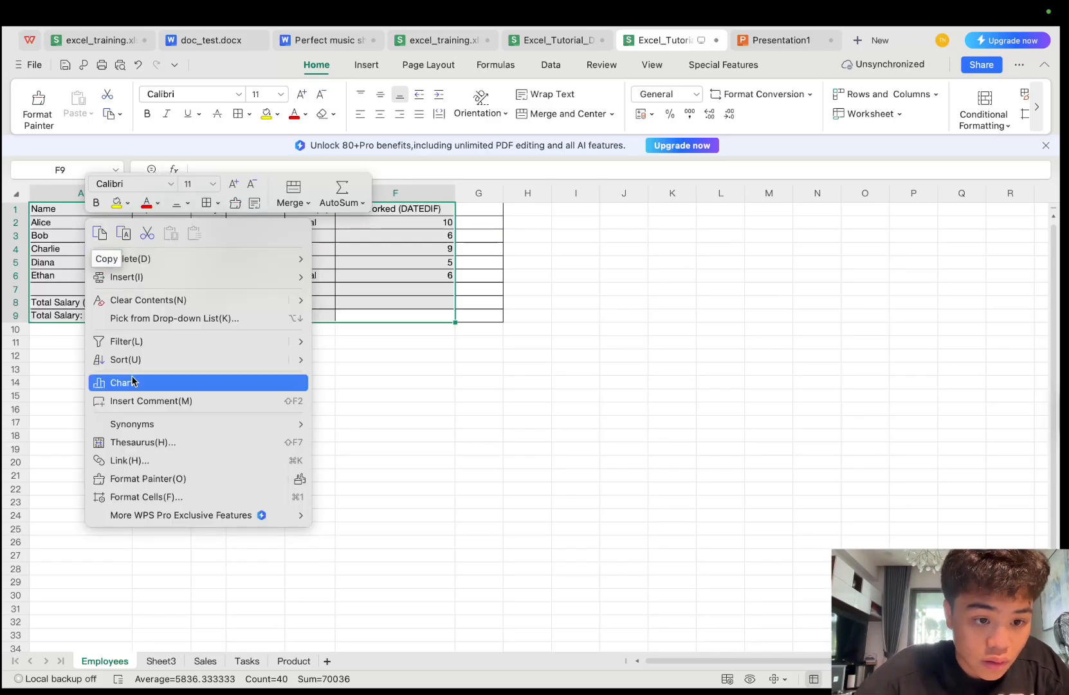
left_click(131, 348)
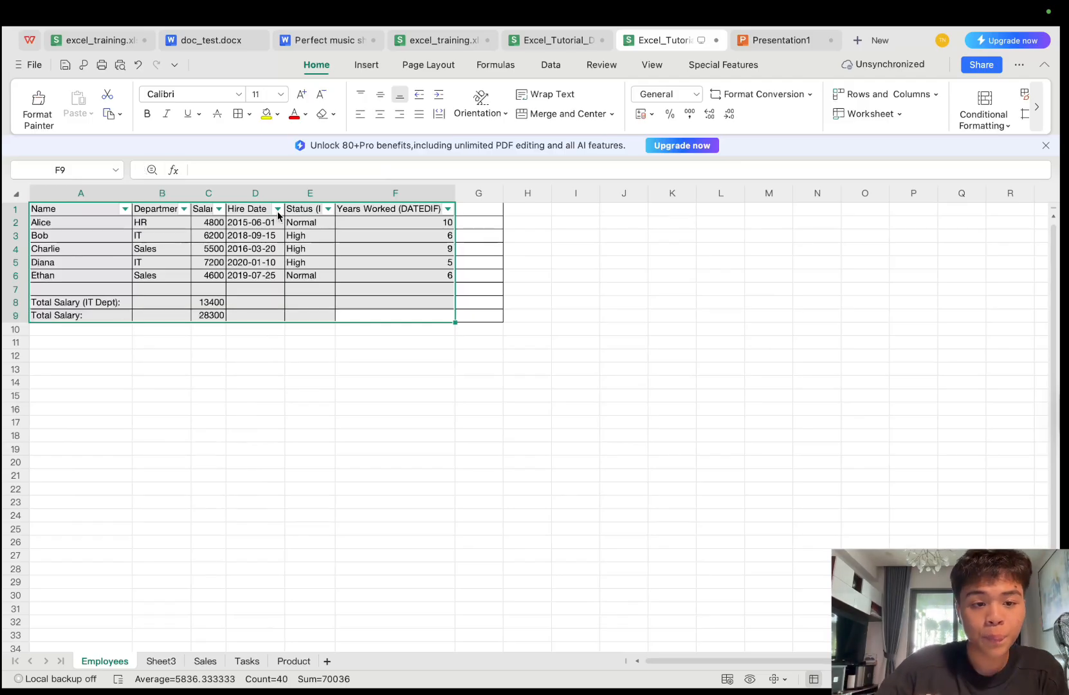
left_click(184, 209)
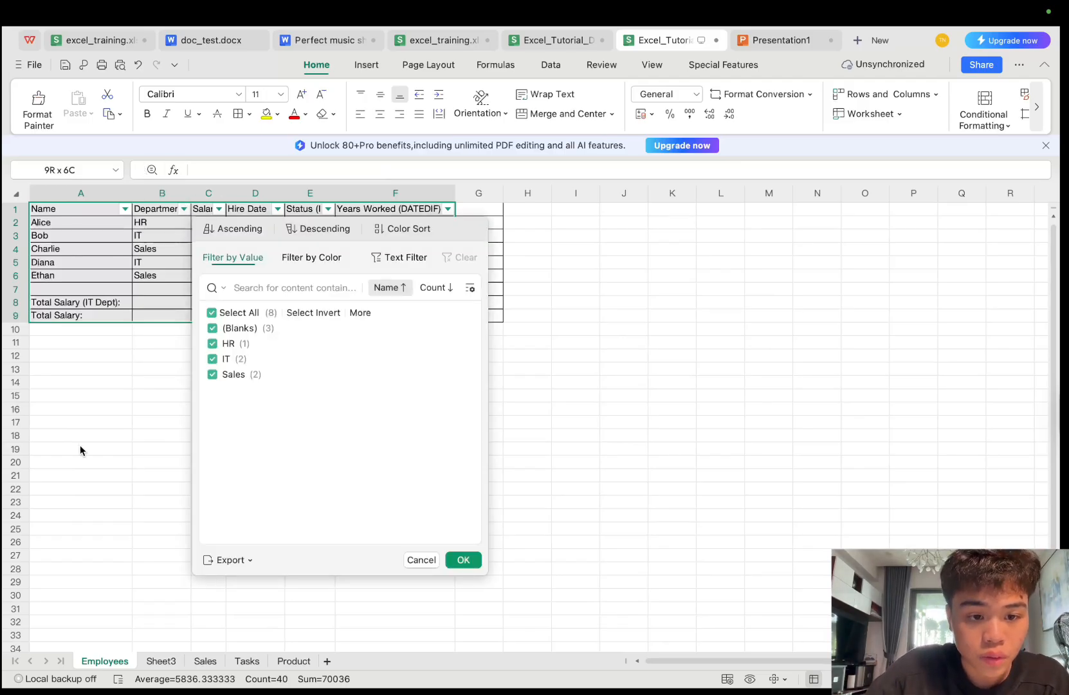
left_click(35, 397)
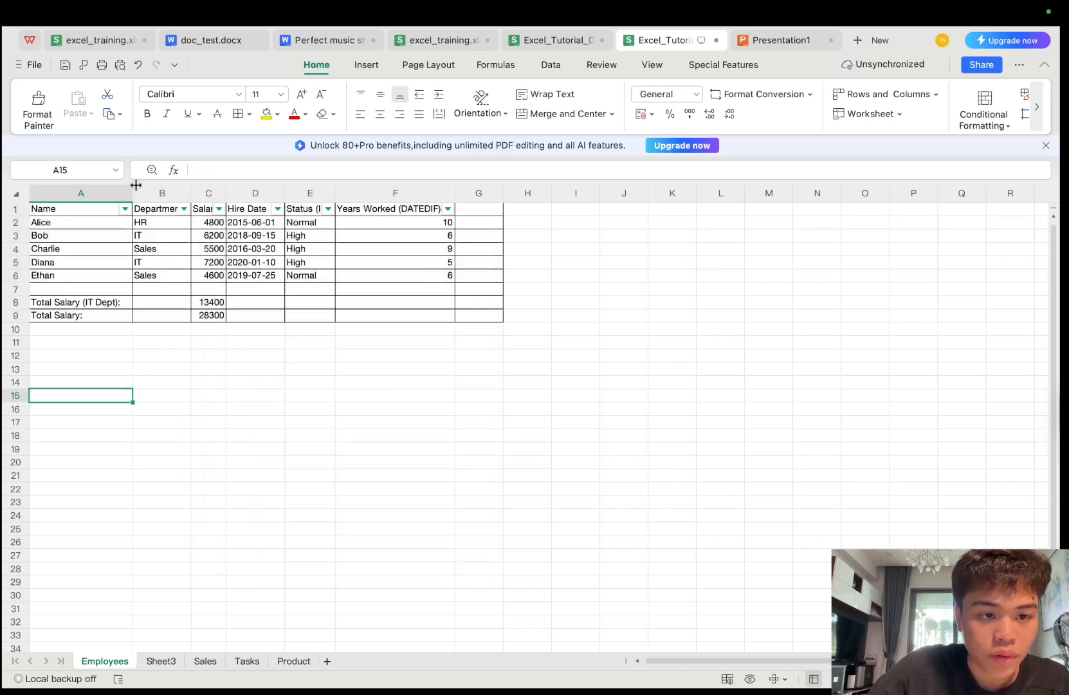
left_click(125, 209)
left_click(87, 275)
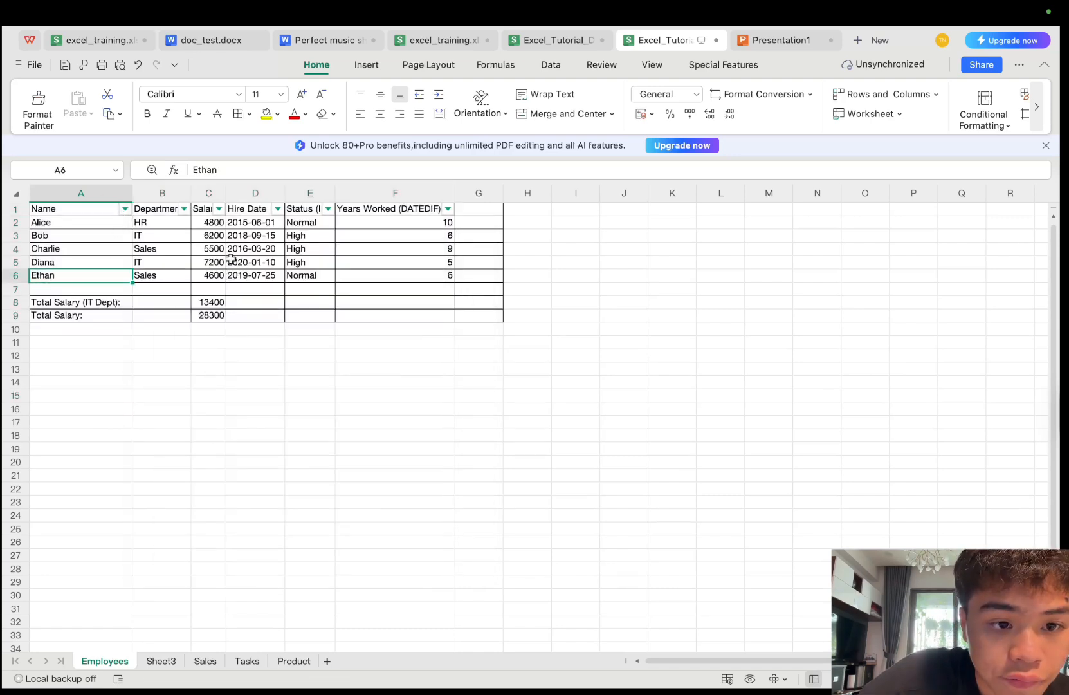
Filter the Status (IF) column to show only the rows with the value High
left_click(328, 209)
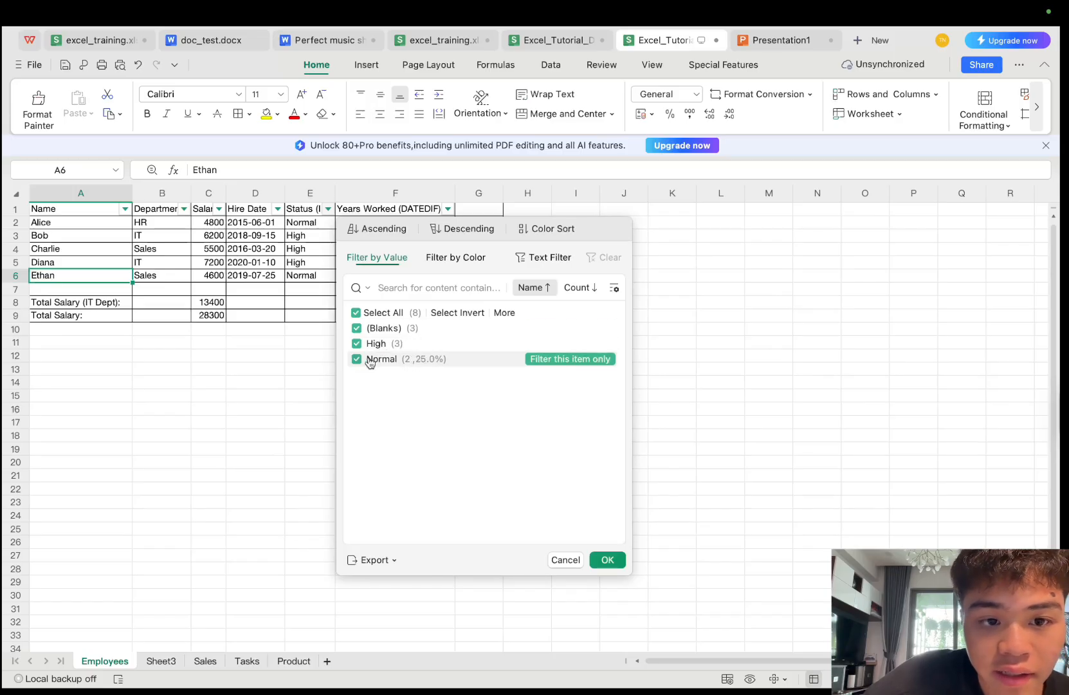
left_click(447, 360)
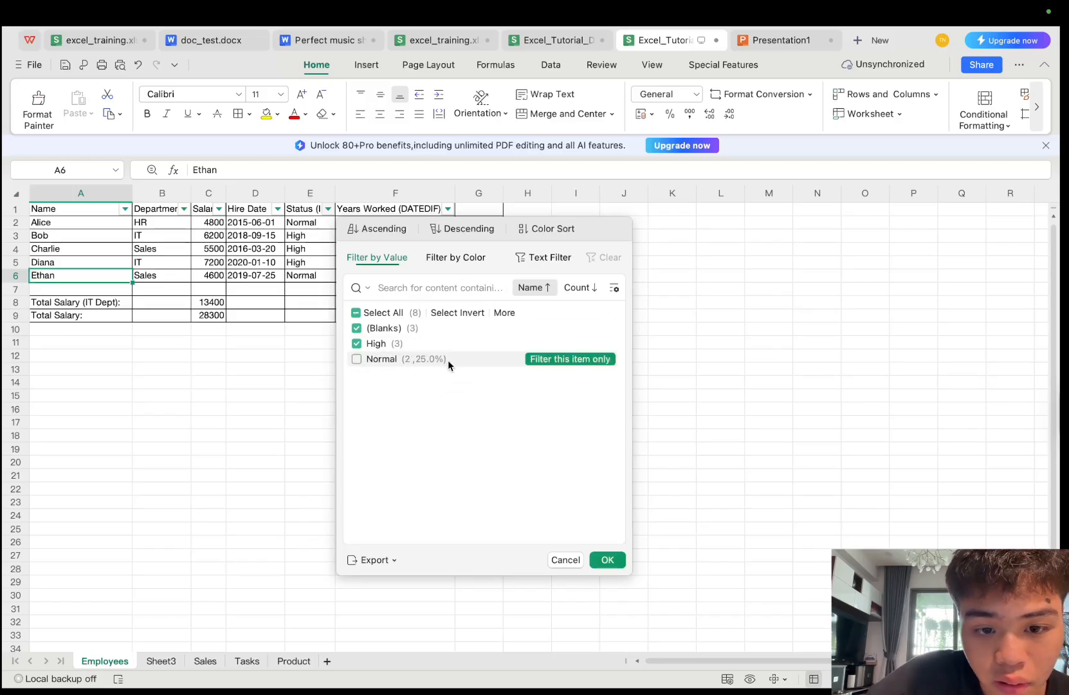
left_click(427, 328)
left_click(355, 313)
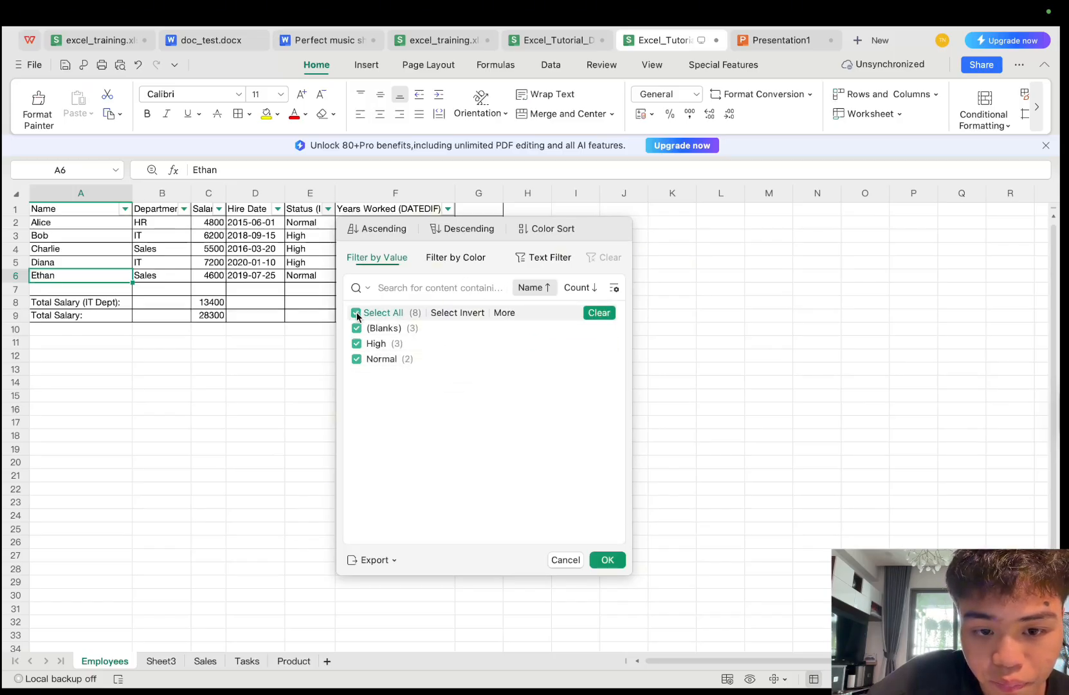
left_click(355, 313)
left_click(356, 343)
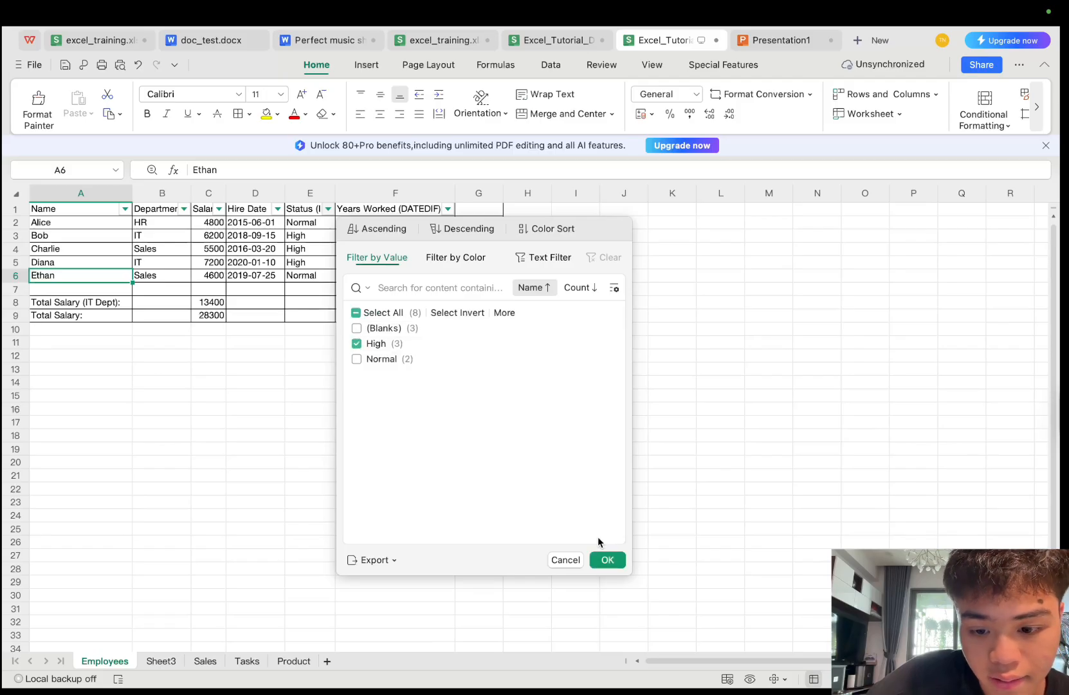
left_click(605, 560)
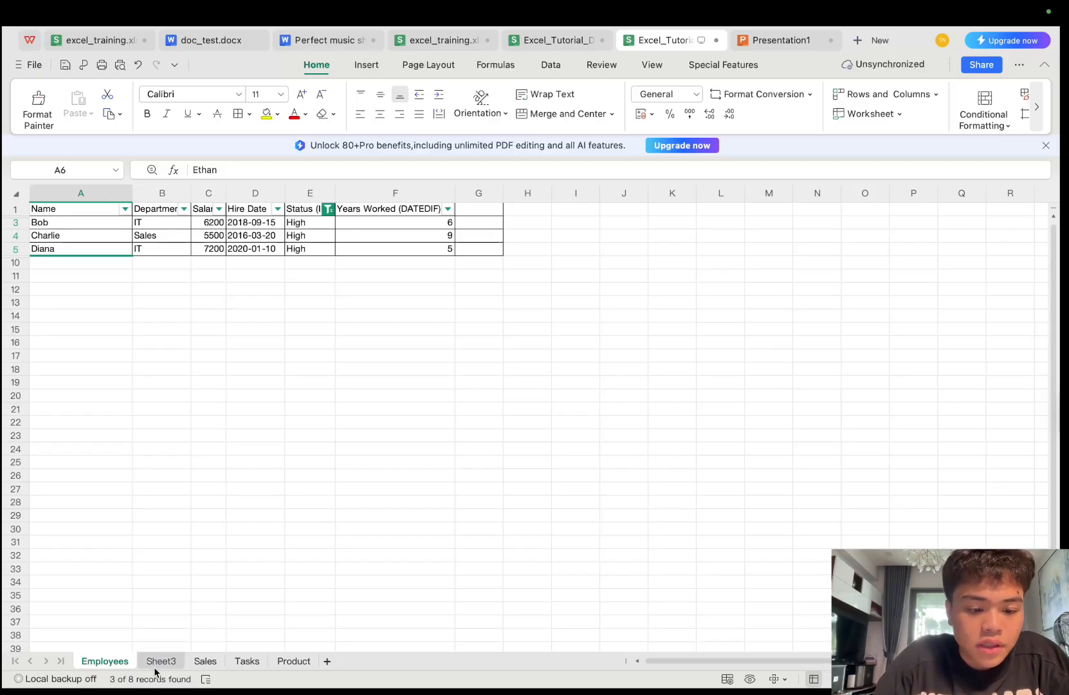
Auto-fit the widths of the first Unit Price column and the Quantity column on the Product sheet
left_click(202, 662)
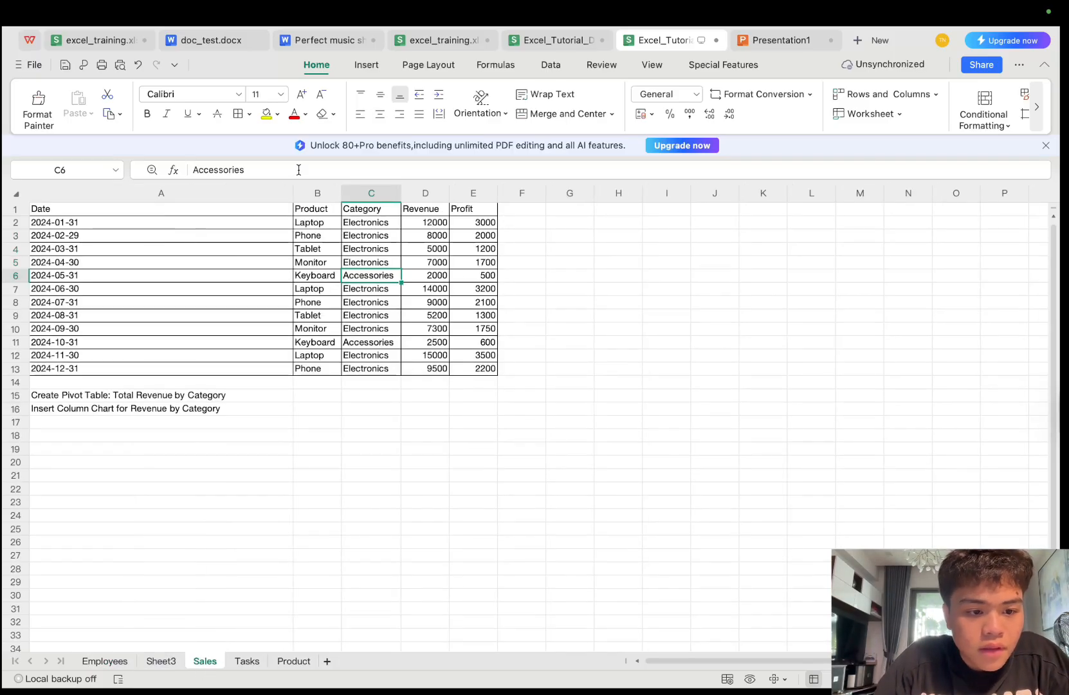
left_click(246, 661)
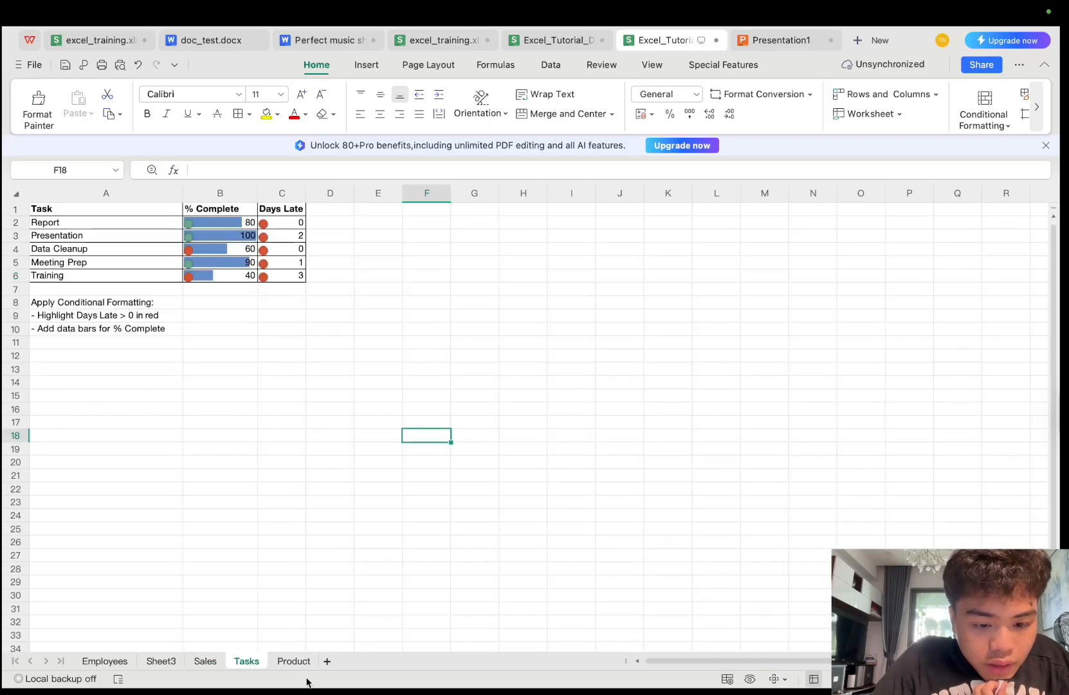
left_click(293, 663)
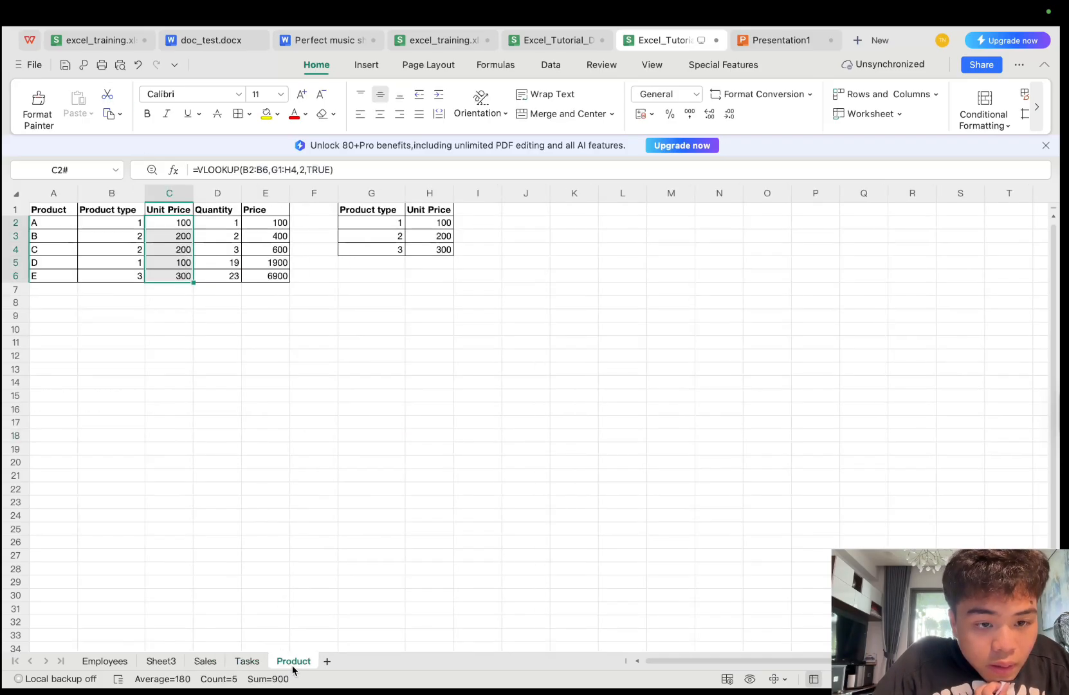
double_click(193, 189)
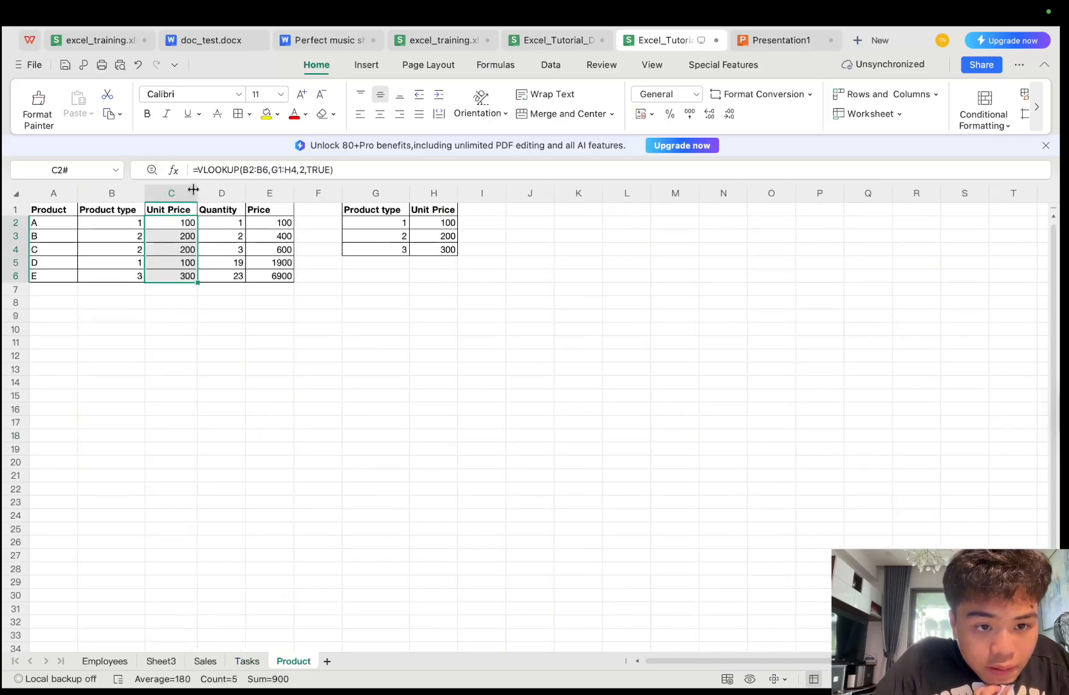
double_click(247, 196)
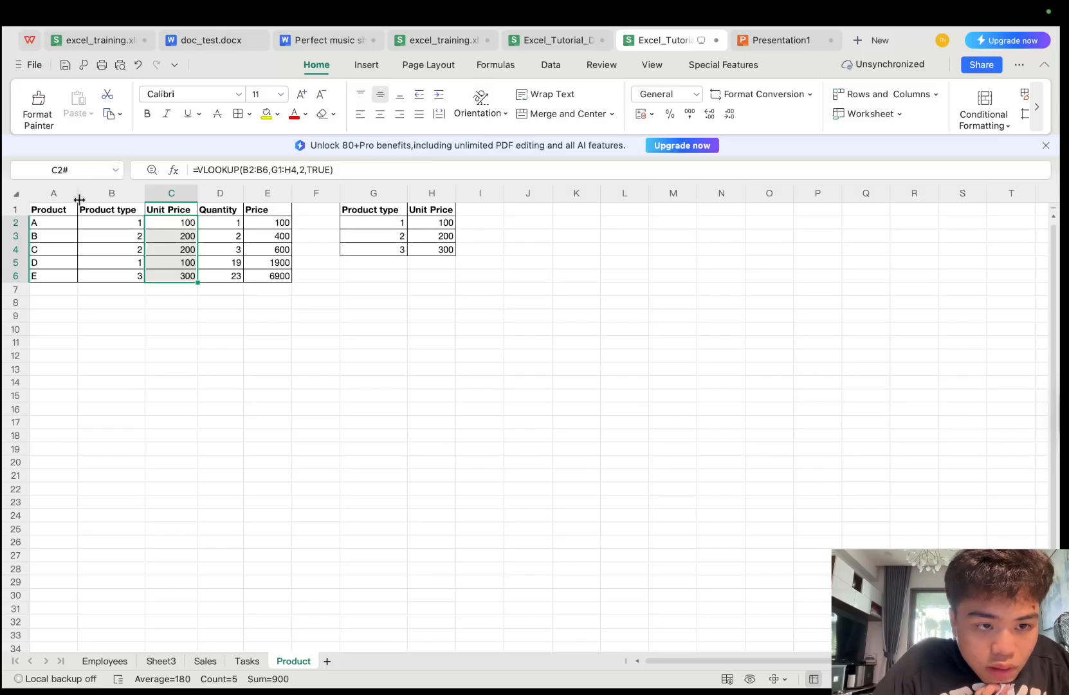
On the Employees sheet, extend cell A4 so that its first name is repeated nine times, separated by spaces
left_click(103, 661)
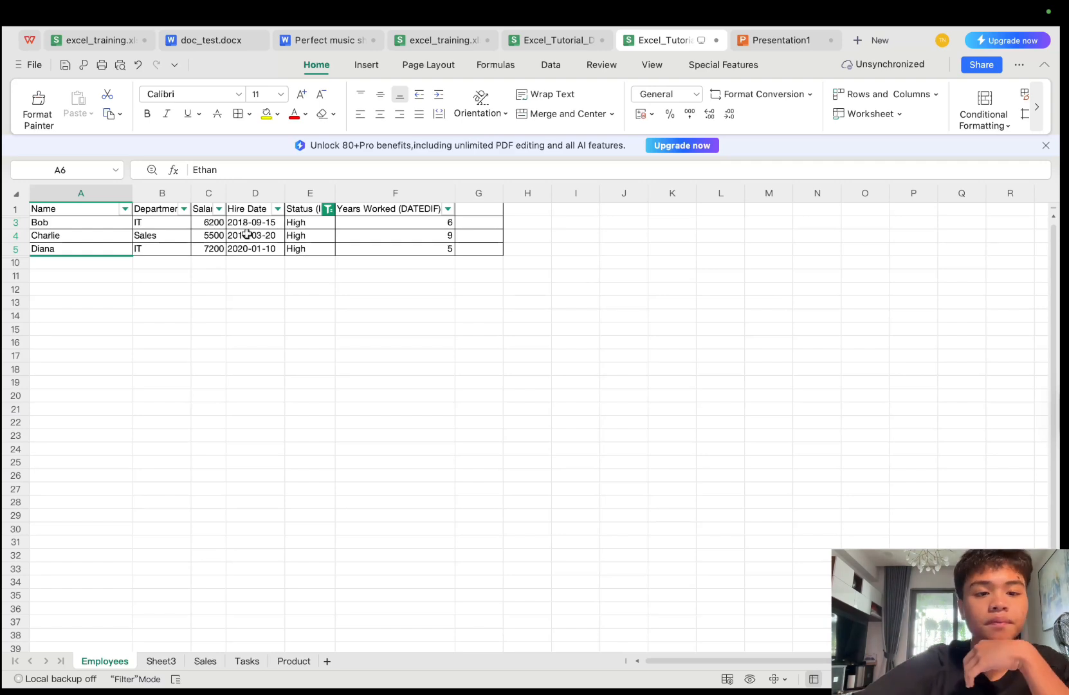
left_click(73, 235)
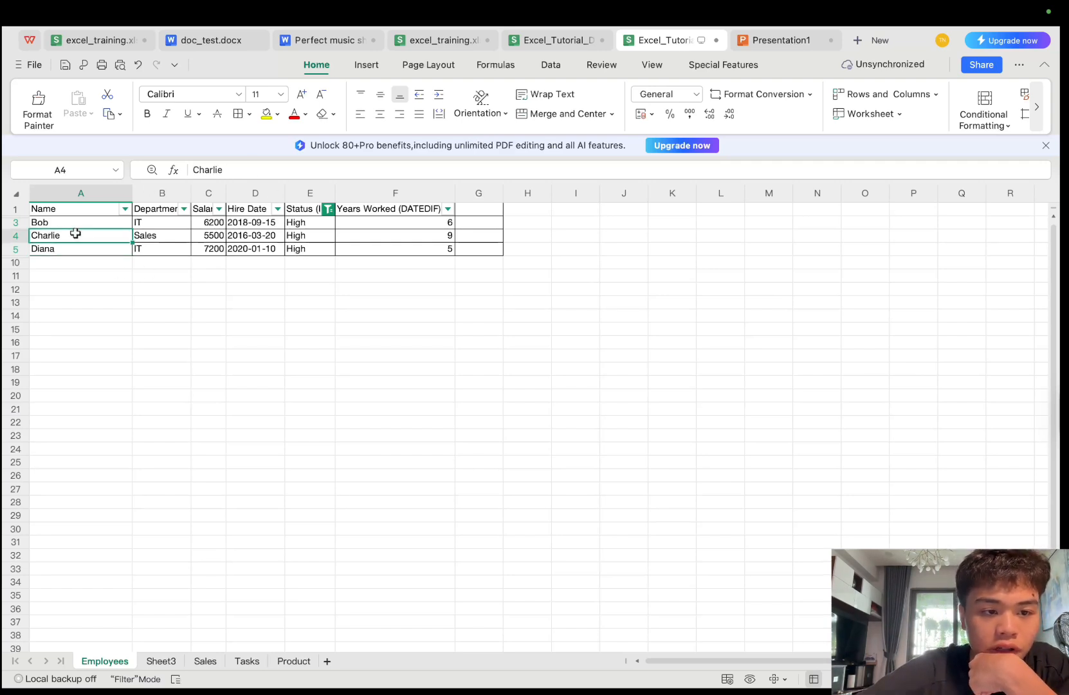
left_click(296, 166)
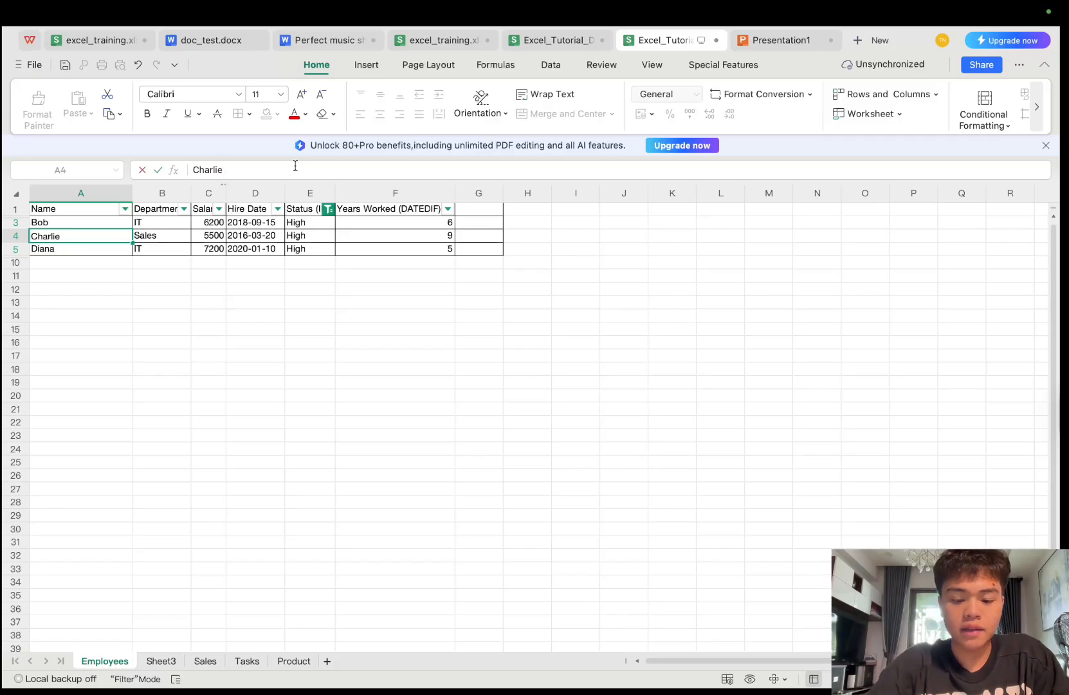
key("super+a")
key("super+c")
key("super+v")
key("super+v")
key("super+v")
key("super+v")
key("super+v")
key("super+v")
key("super+v")
key("super+v")
key("super+v")
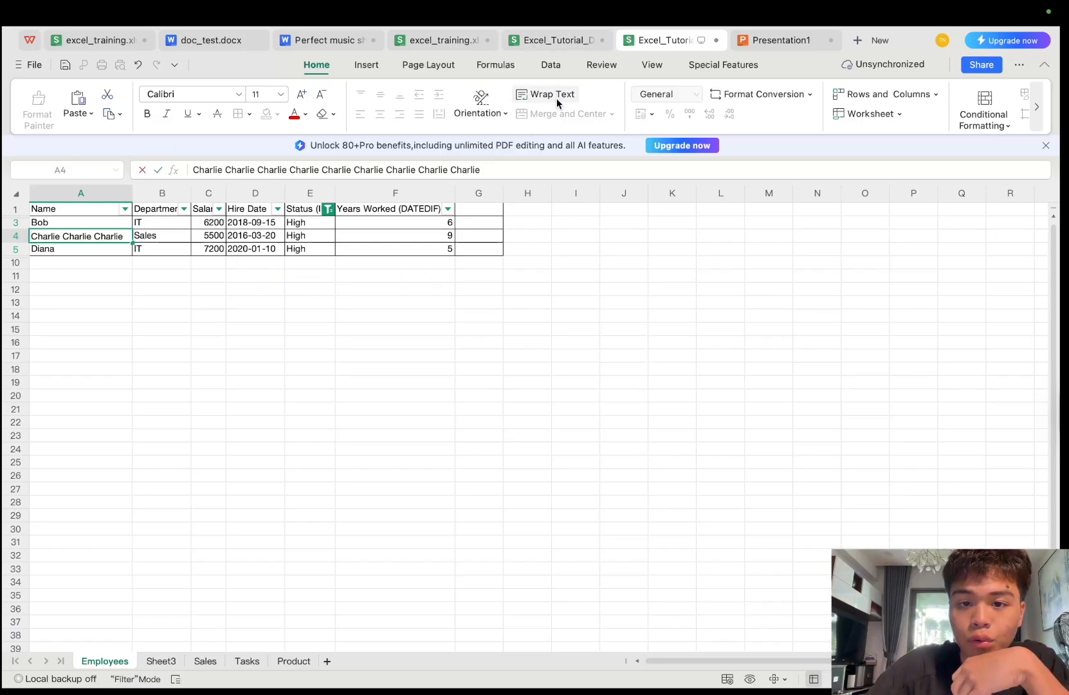
Add a line break after the repeated names in cell A4 and commit the multi-line entry
key("alt+Return")
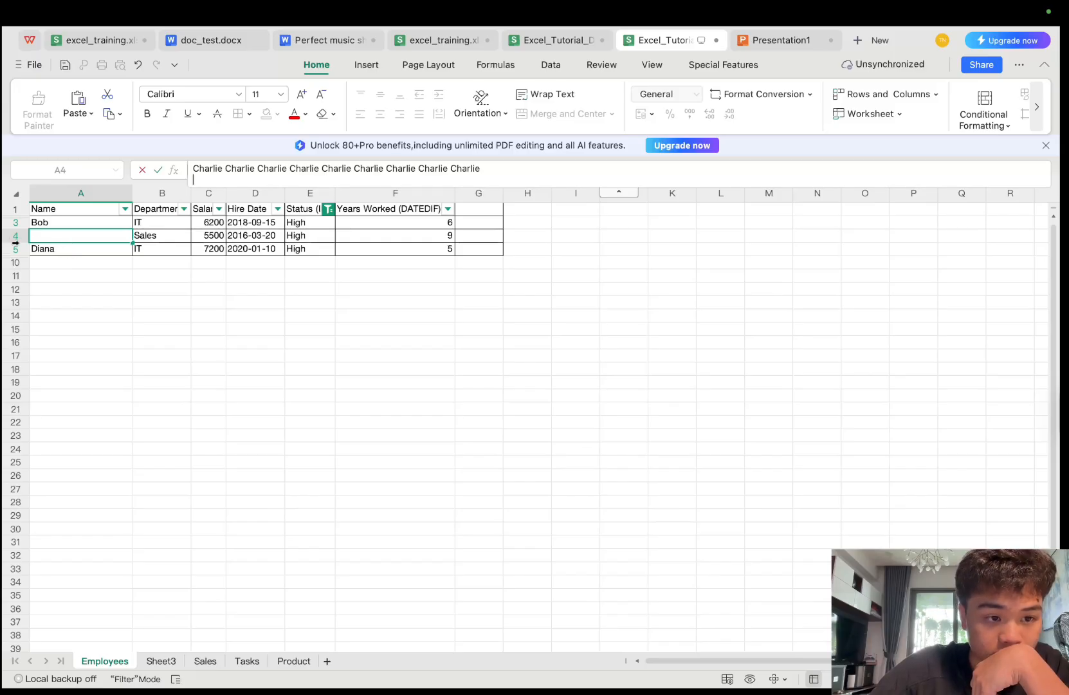
key("Return")
left_click(174, 417)
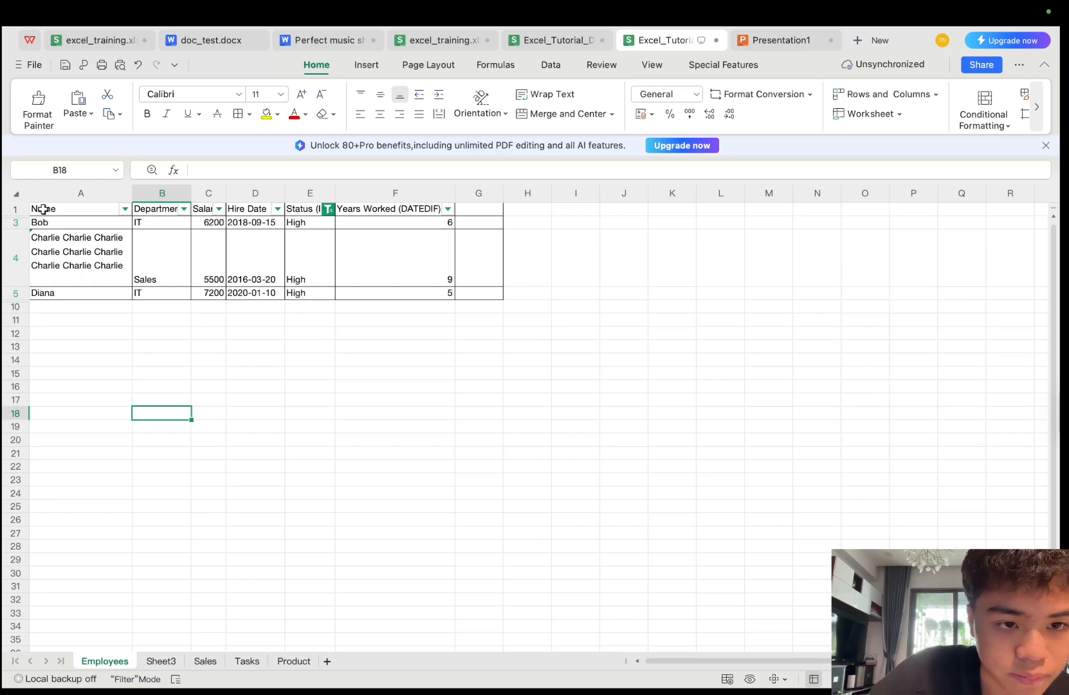
Set the orientation of the header cells A1:F1 to Rotate Text Up
left_click_drag(36, 209, 440, 214)
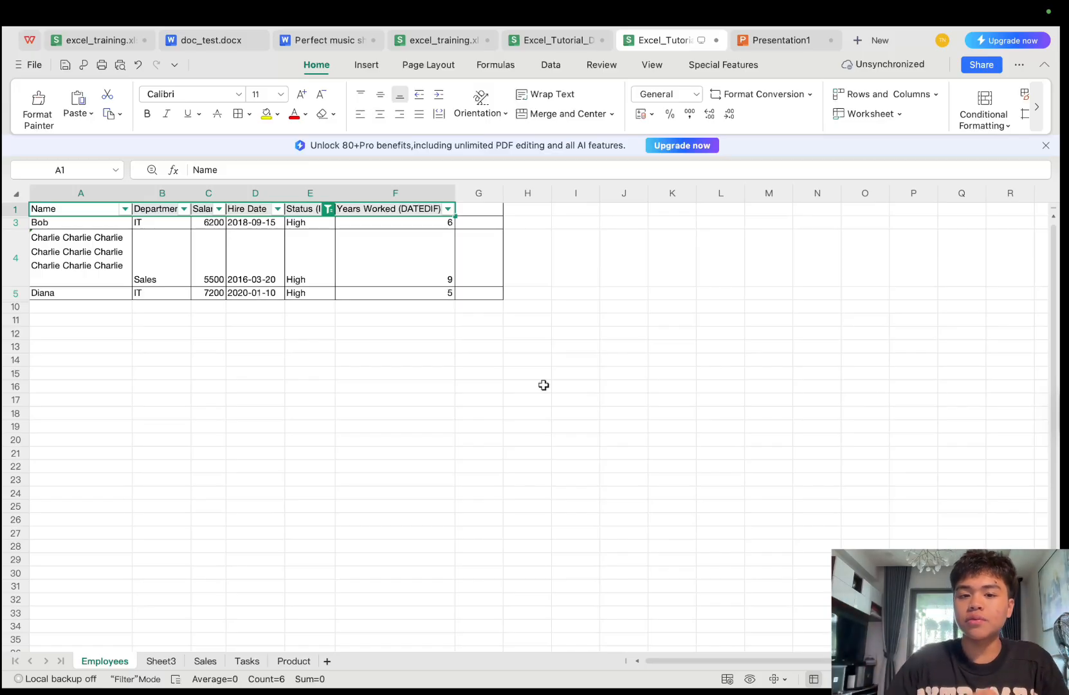
left_click(508, 114)
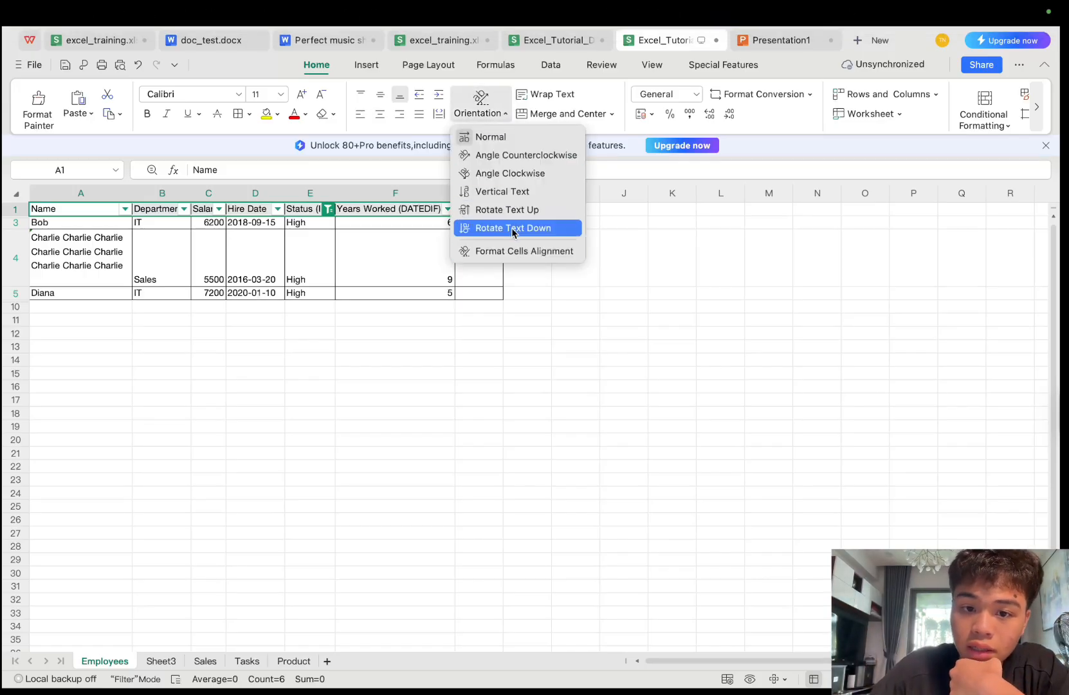
left_click(523, 209)
left_click(597, 301)
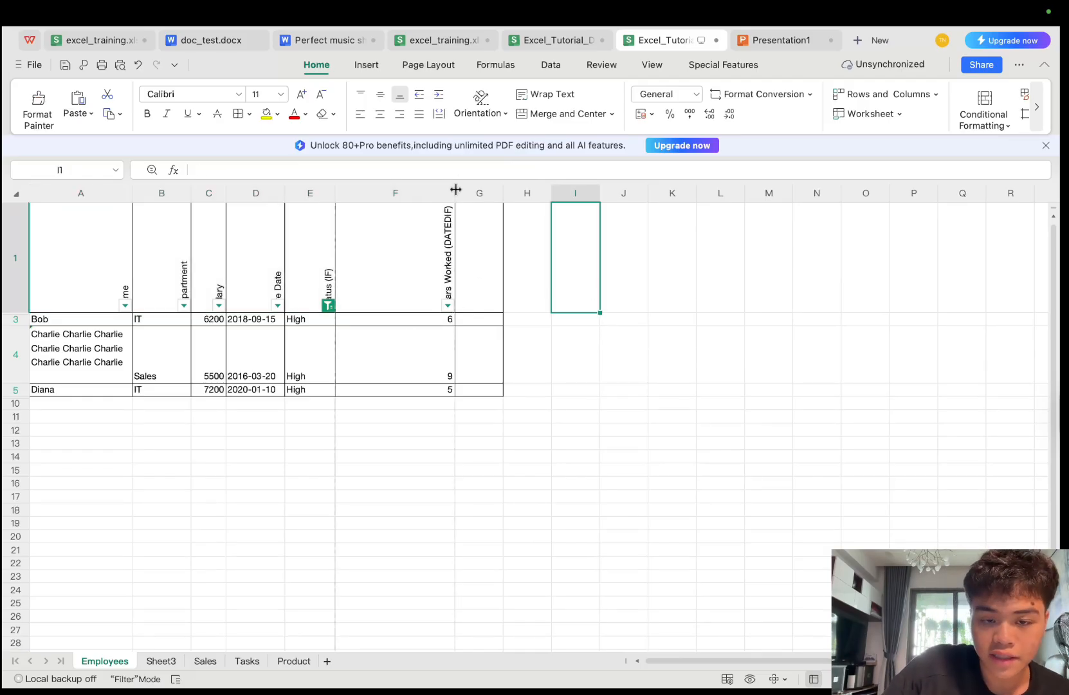
Narrow the Years Worked (DATEDIF) column, and auto-fit the widths of columns A through G
left_click_drag(455, 193, 375, 193)
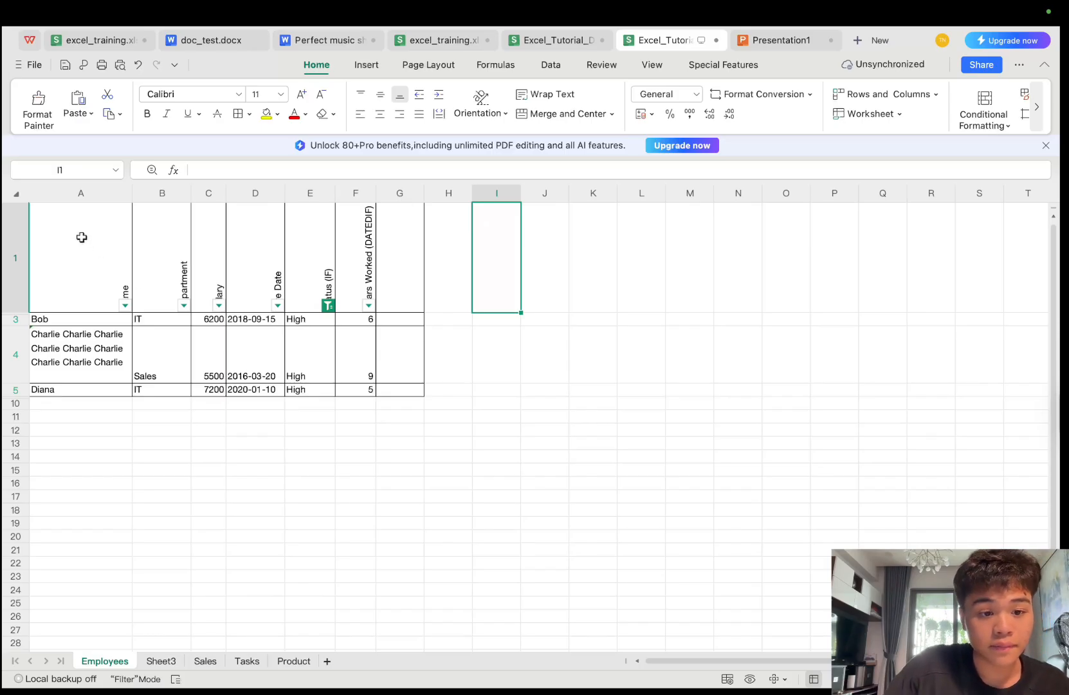
left_click(100, 187)
left_click_drag(175, 188, 381, 192)
key("ctrl+Right")
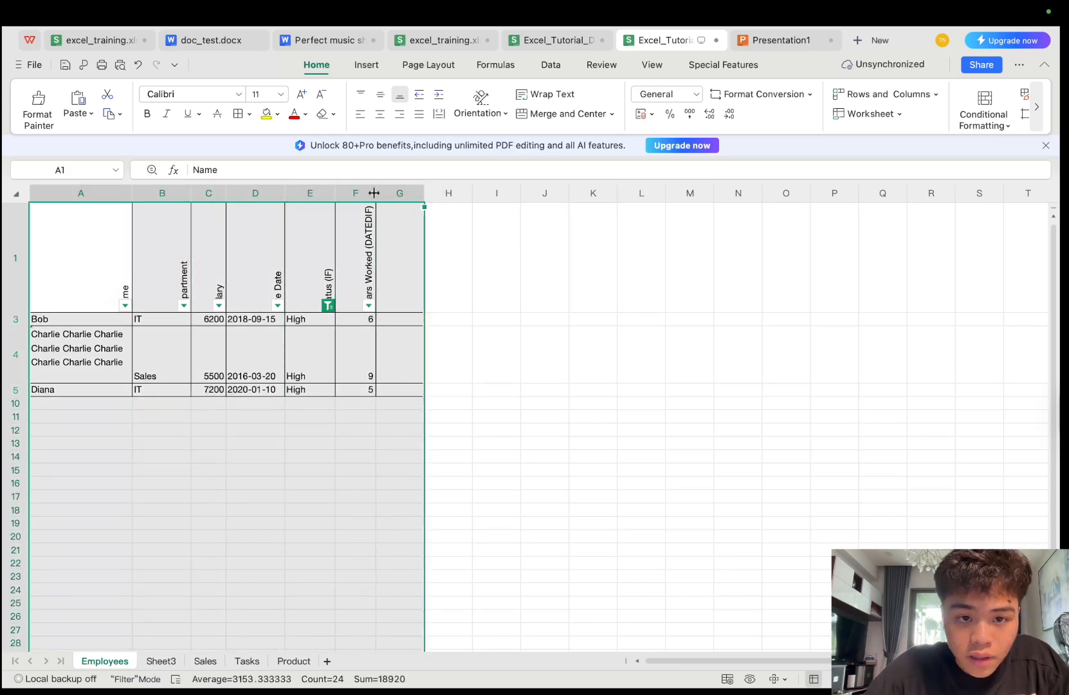
double_click(374, 192)
left_click(454, 250)
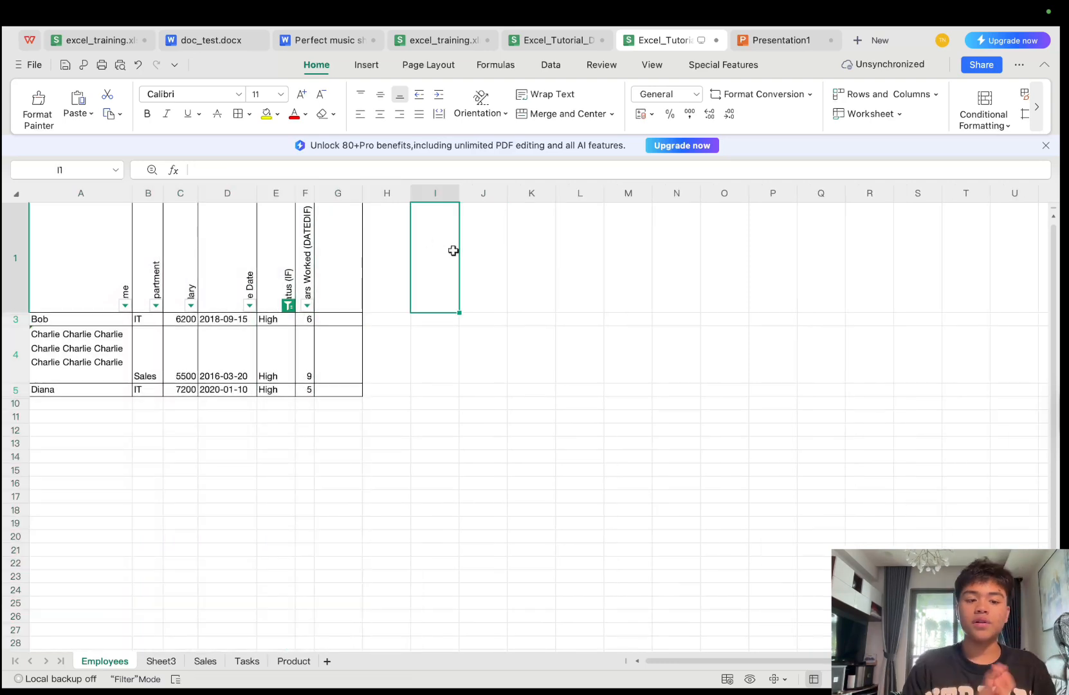